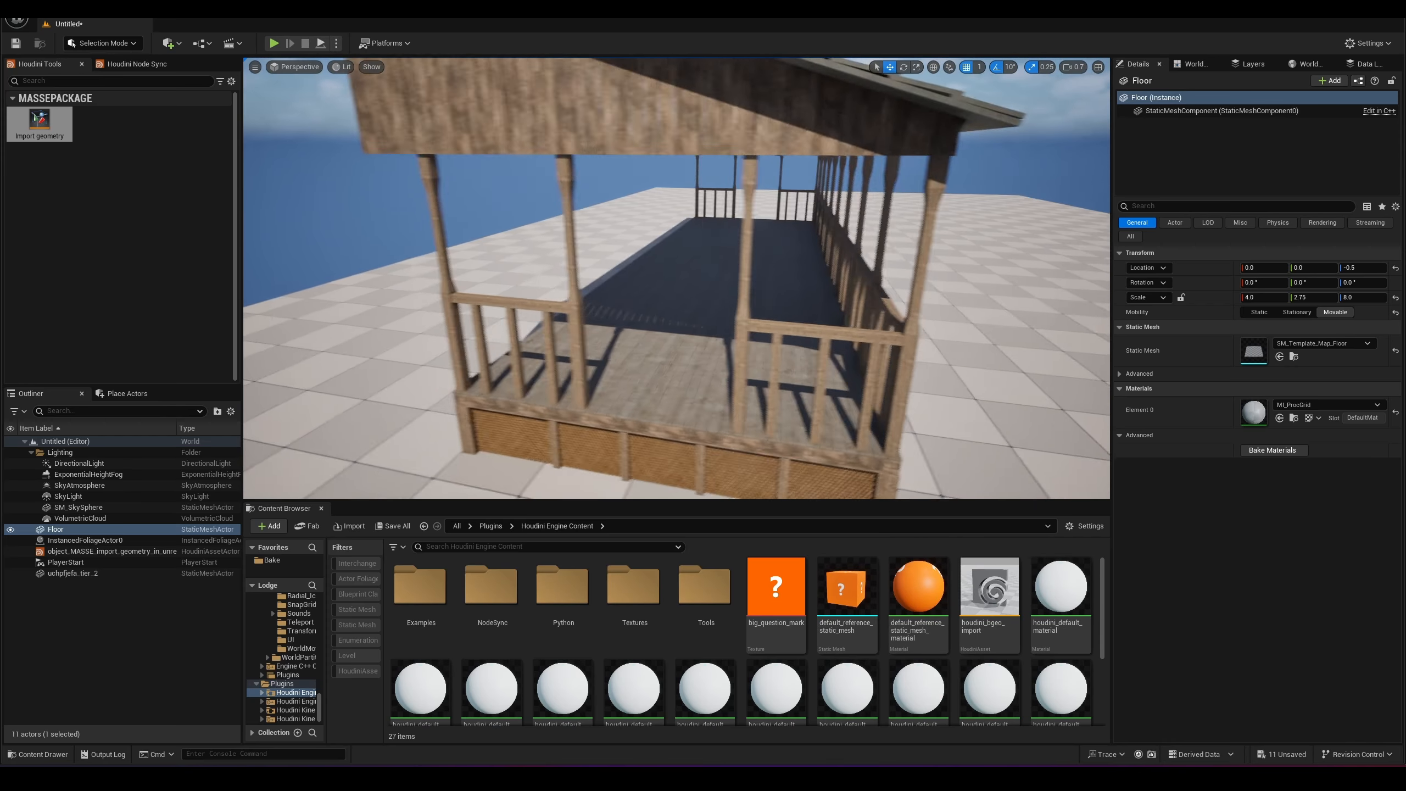
Step: Select the imported wooden porch building's HoudiniStaticMeshComponent_32 and review its assigned material elements
right_click_drag(676, 278, 637, 319)
scroll(676, 278, "up", 2)
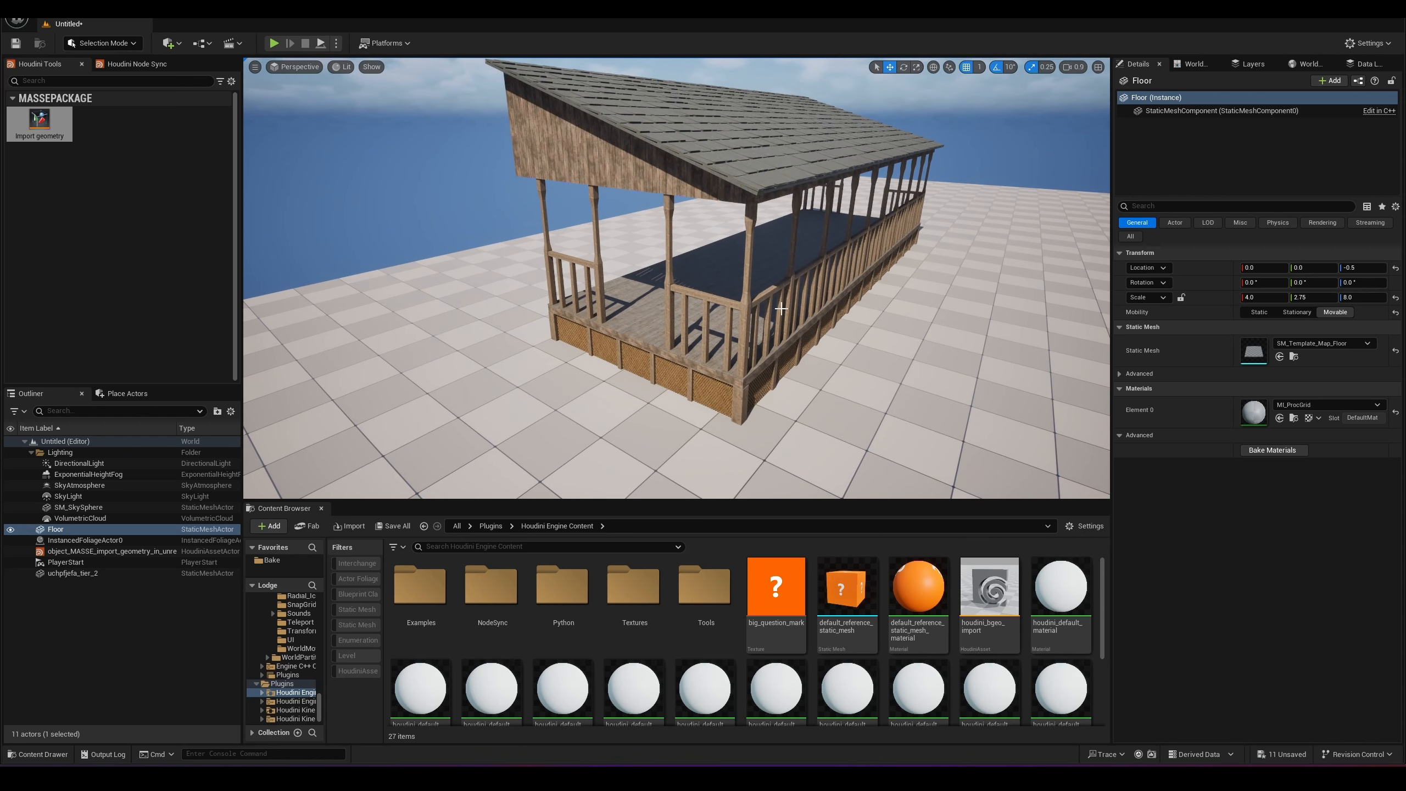
scroll(781, 309, "down", 8)
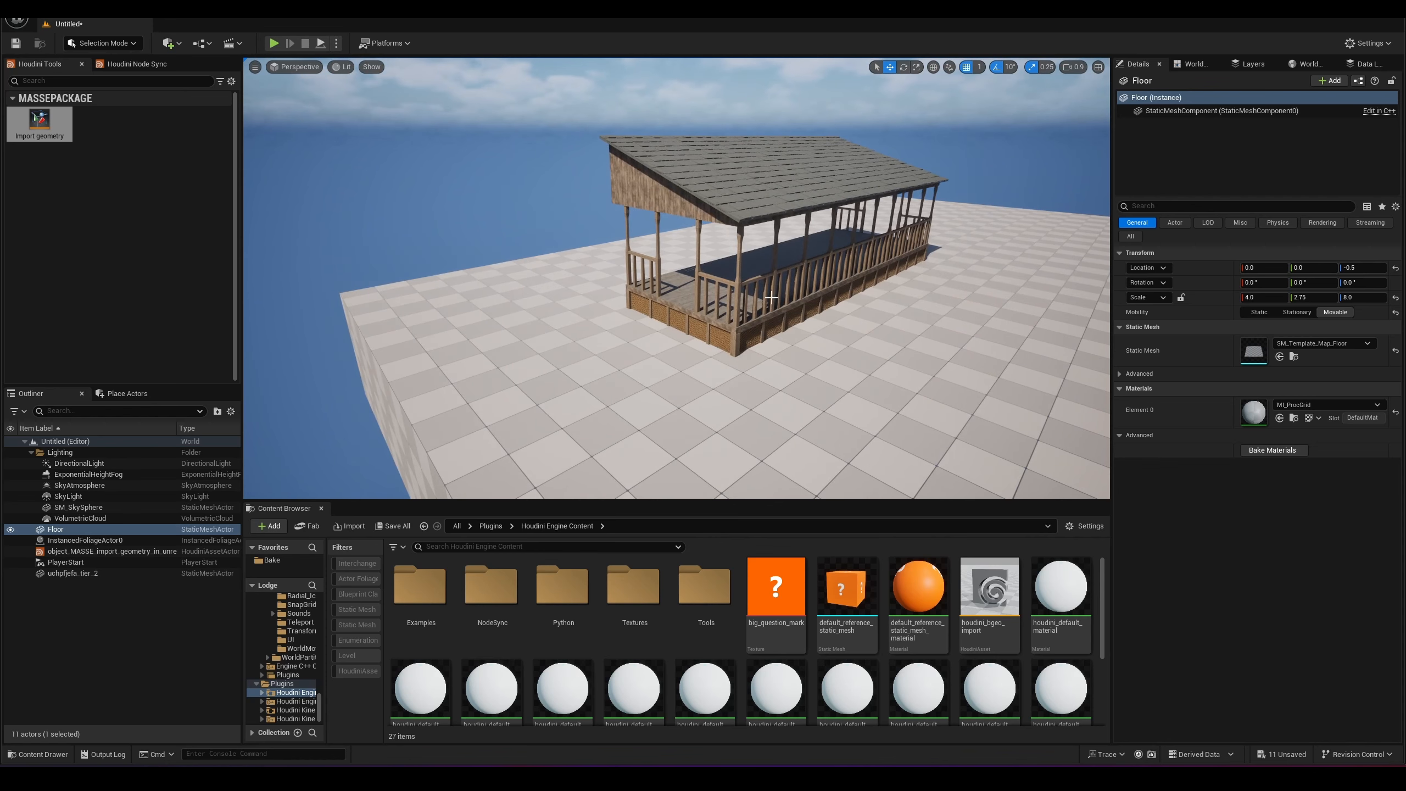
scroll(846, 270, "up", 8)
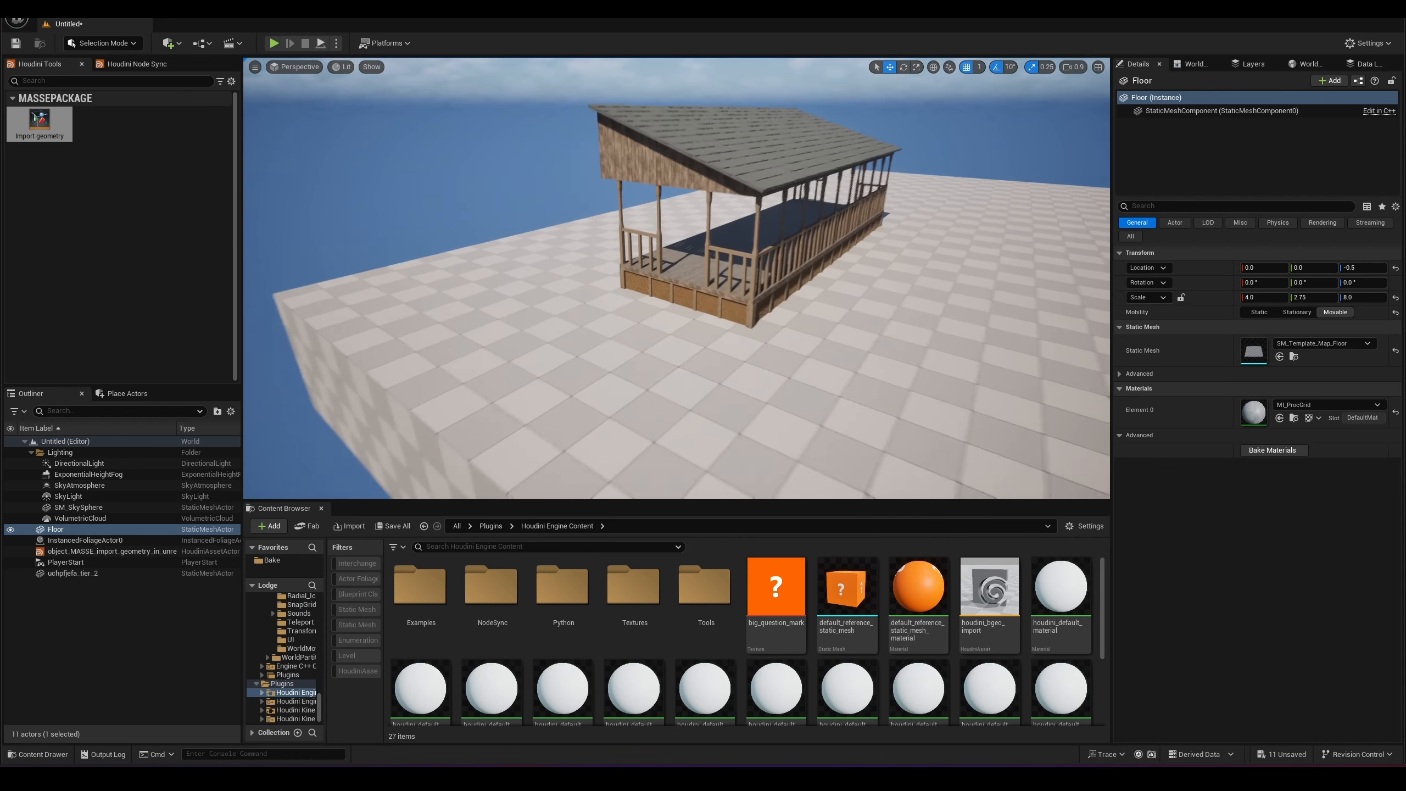
left_click(891, 255)
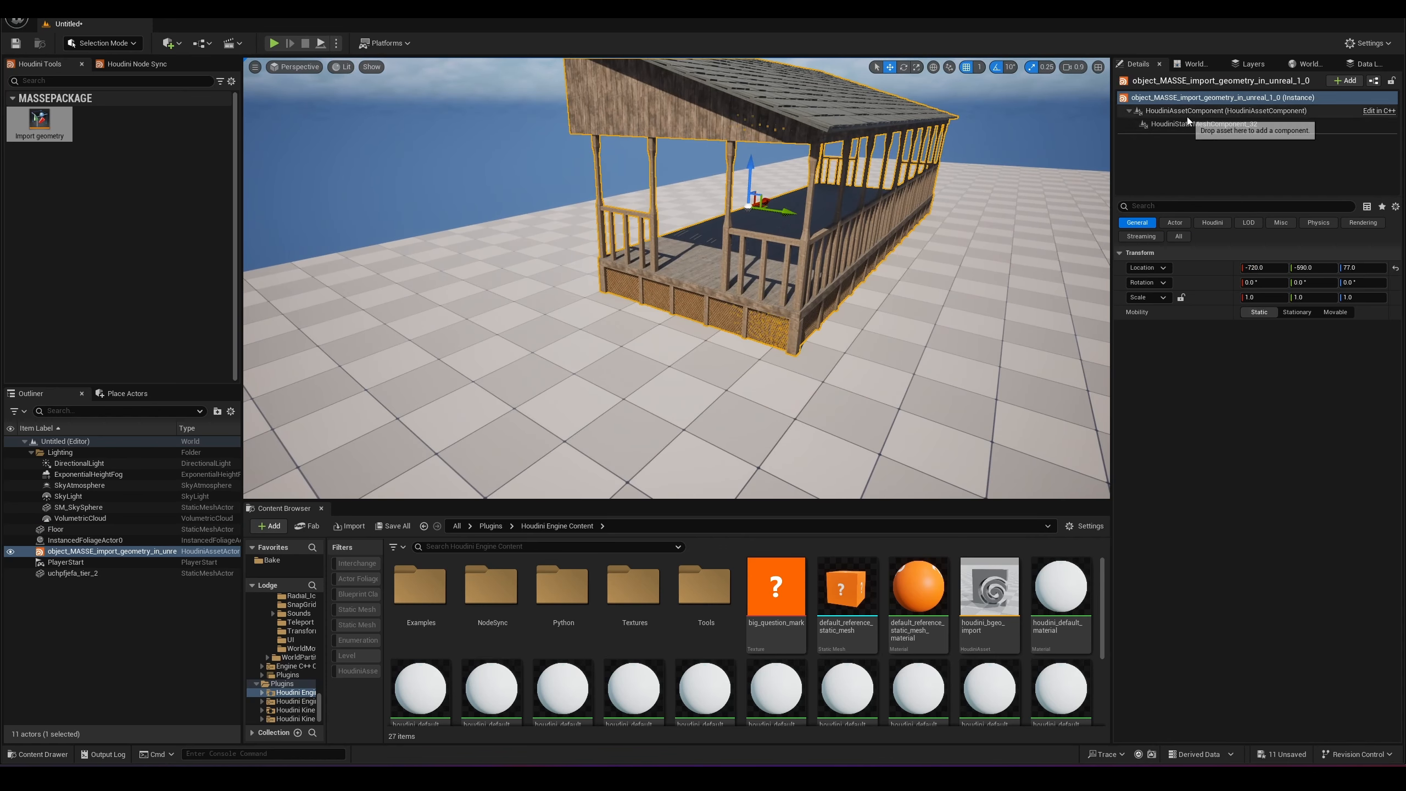
left_click(1206, 124)
left_click(1202, 112)
left_click(1207, 98)
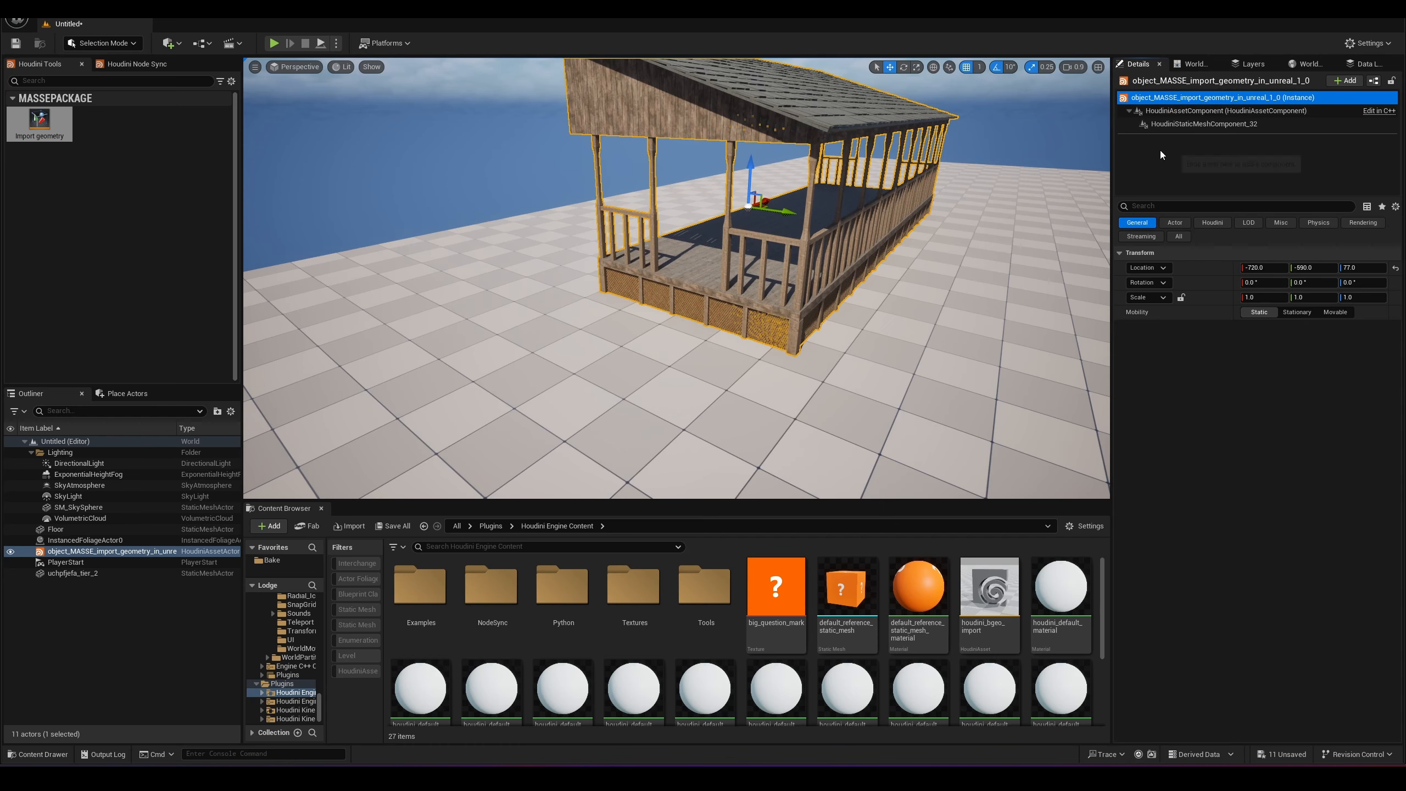
right_click_drag(879, 194, 844, 196)
left_click(1174, 123)
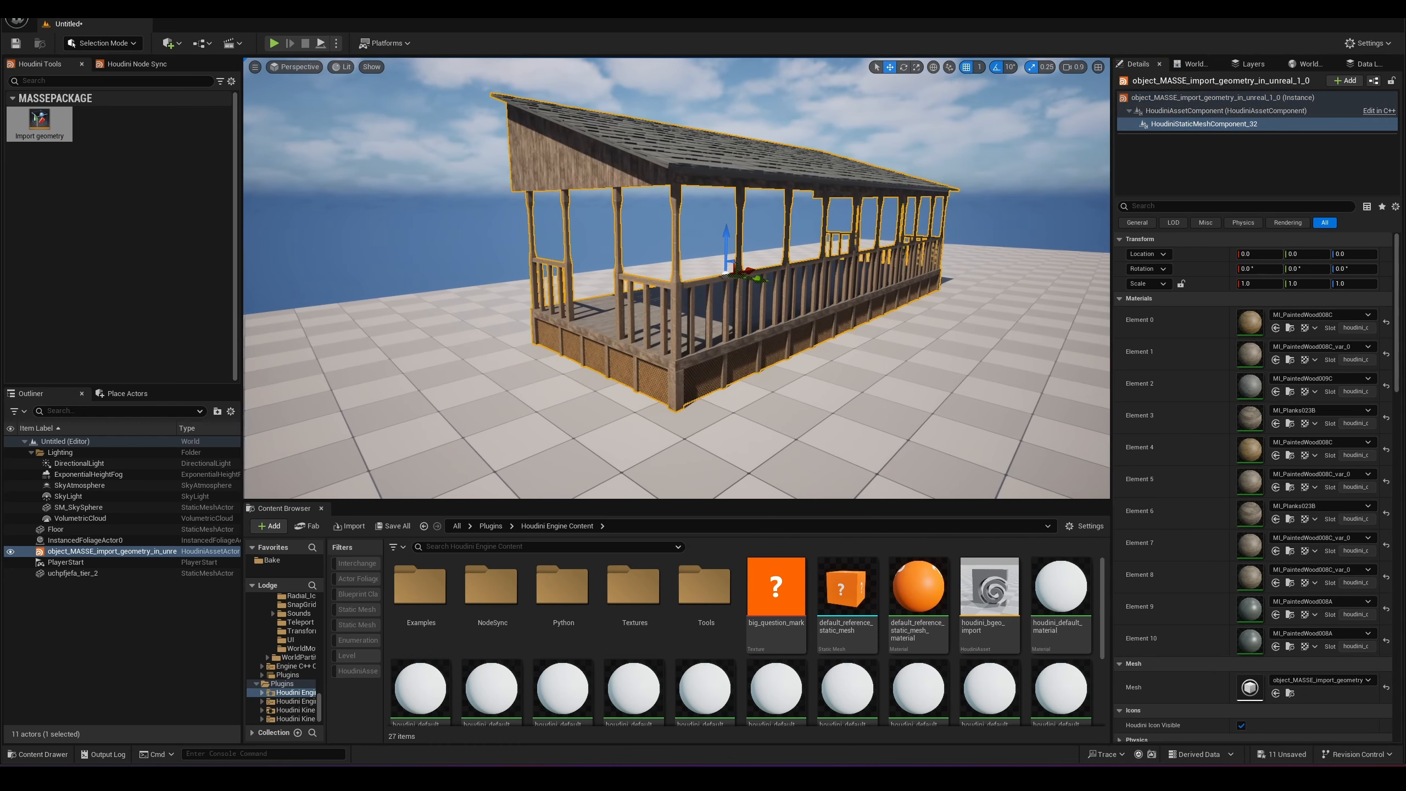
scroll(1192, 537, "down", 5)
scroll(1168, 541, "up", 3)
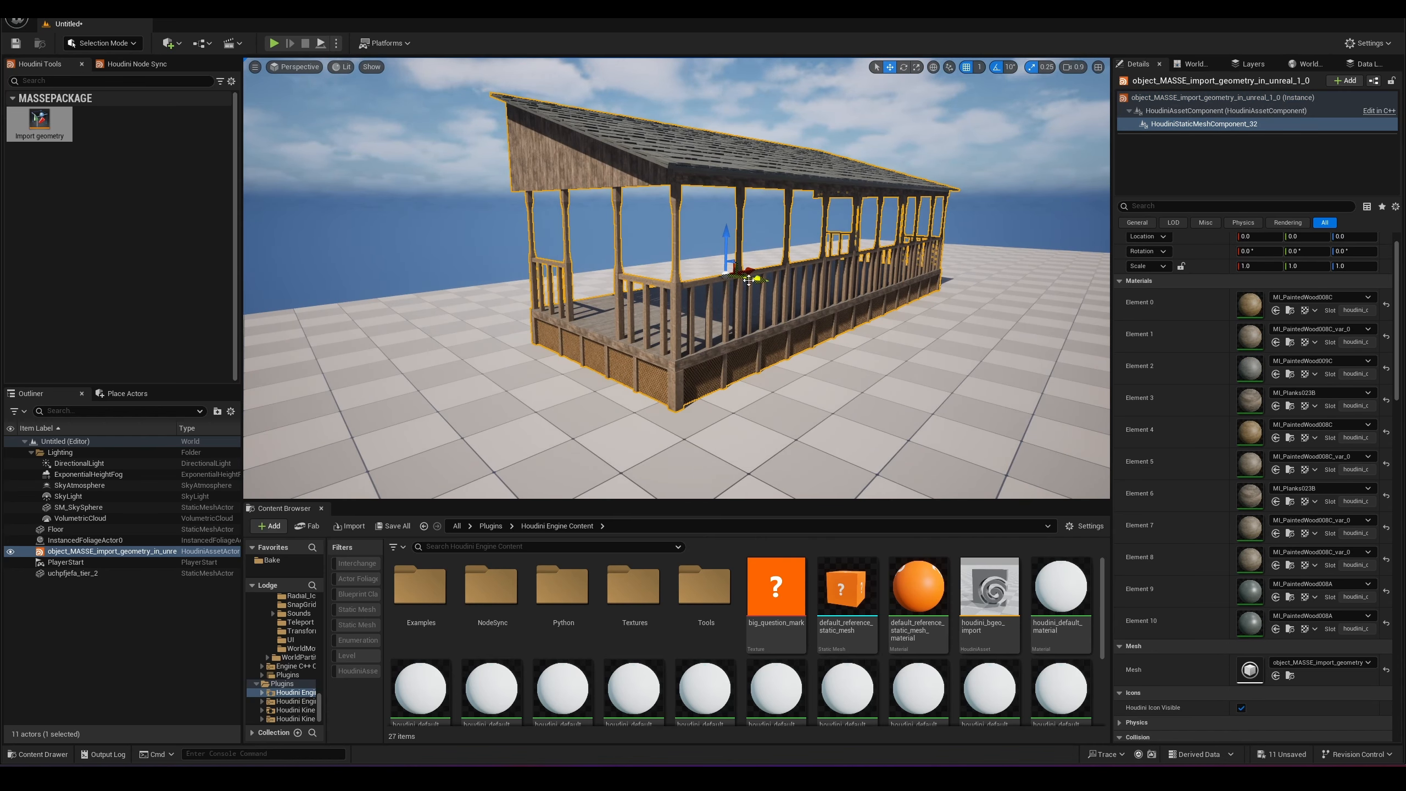
Step: Look around the porch building, reselect it in the viewport, and return to its static mesh component
right_click_drag(751, 280, 831, 283)
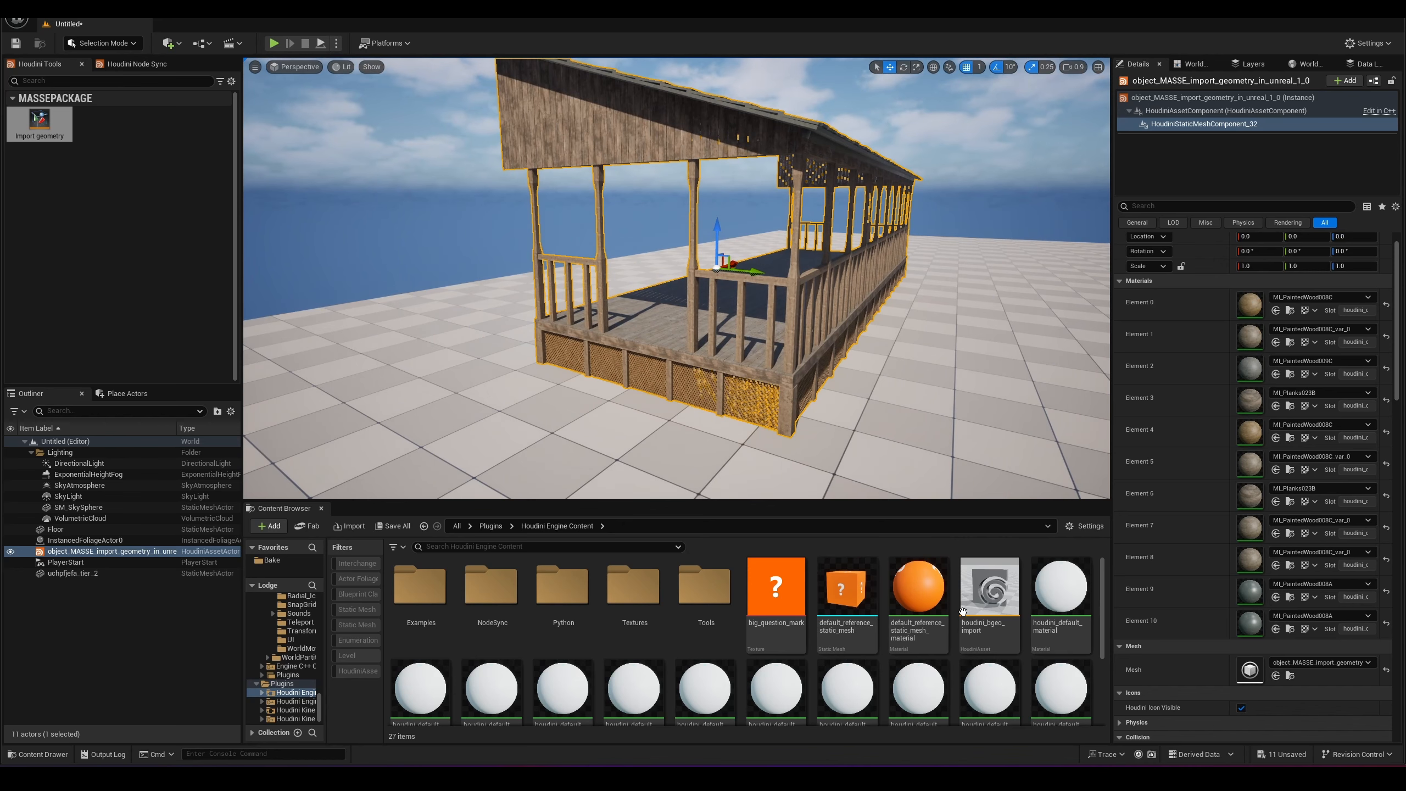
right_click_drag(764, 277, 736, 277)
key("s")
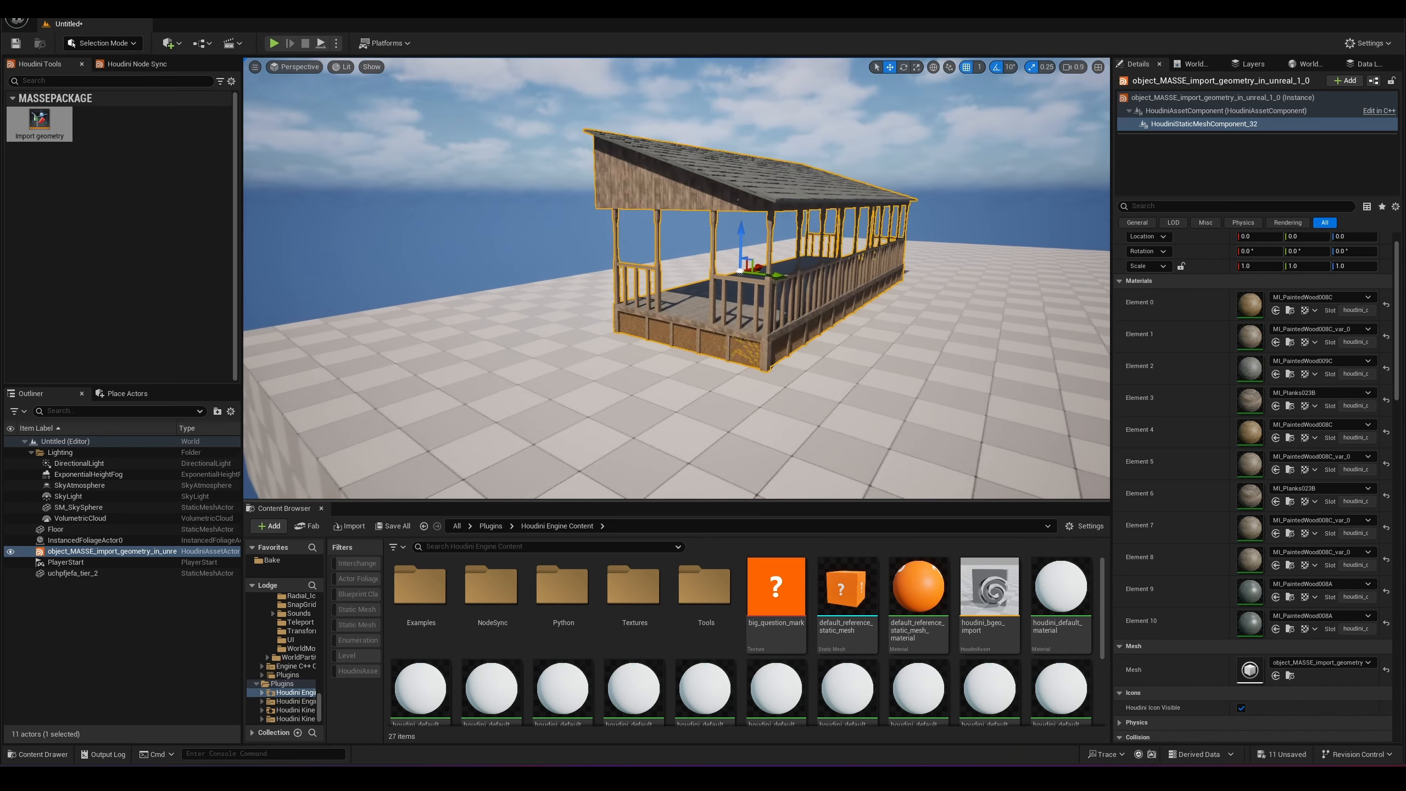
right_click_drag(788, 317, 775, 317)
key("d")
left_click(788, 327)
left_click(786, 310)
left_click(1179, 124)
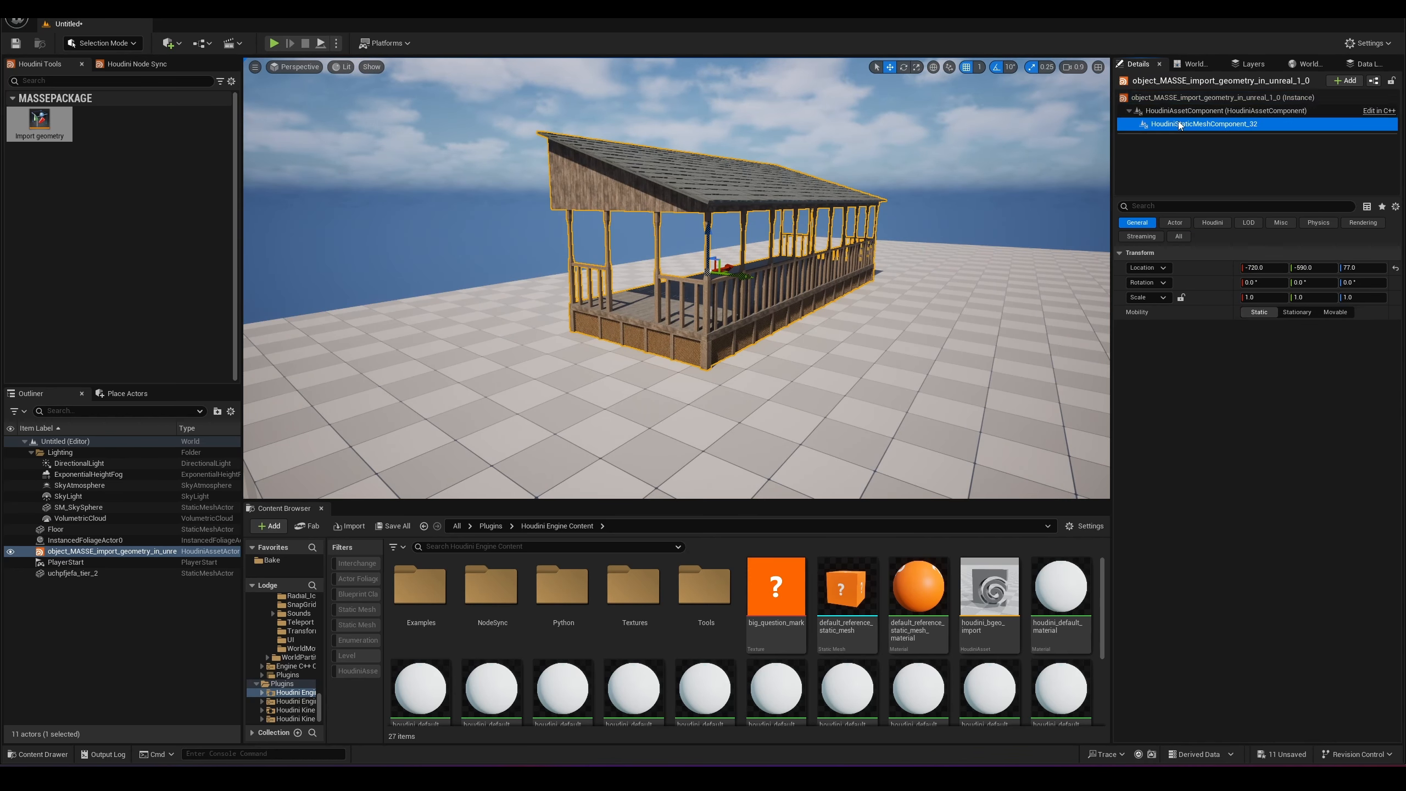
Step: Hide the selection outline with game view and inspect the porch building's front and side up close
key("a")
mouse_move(864, 266)
right_mouse_down()
mouse_move(913, 266)
mouse_move(869, 266)
mouse_move(871, 279)
right_mouse_up()
key("g")
key("w")
key("w")
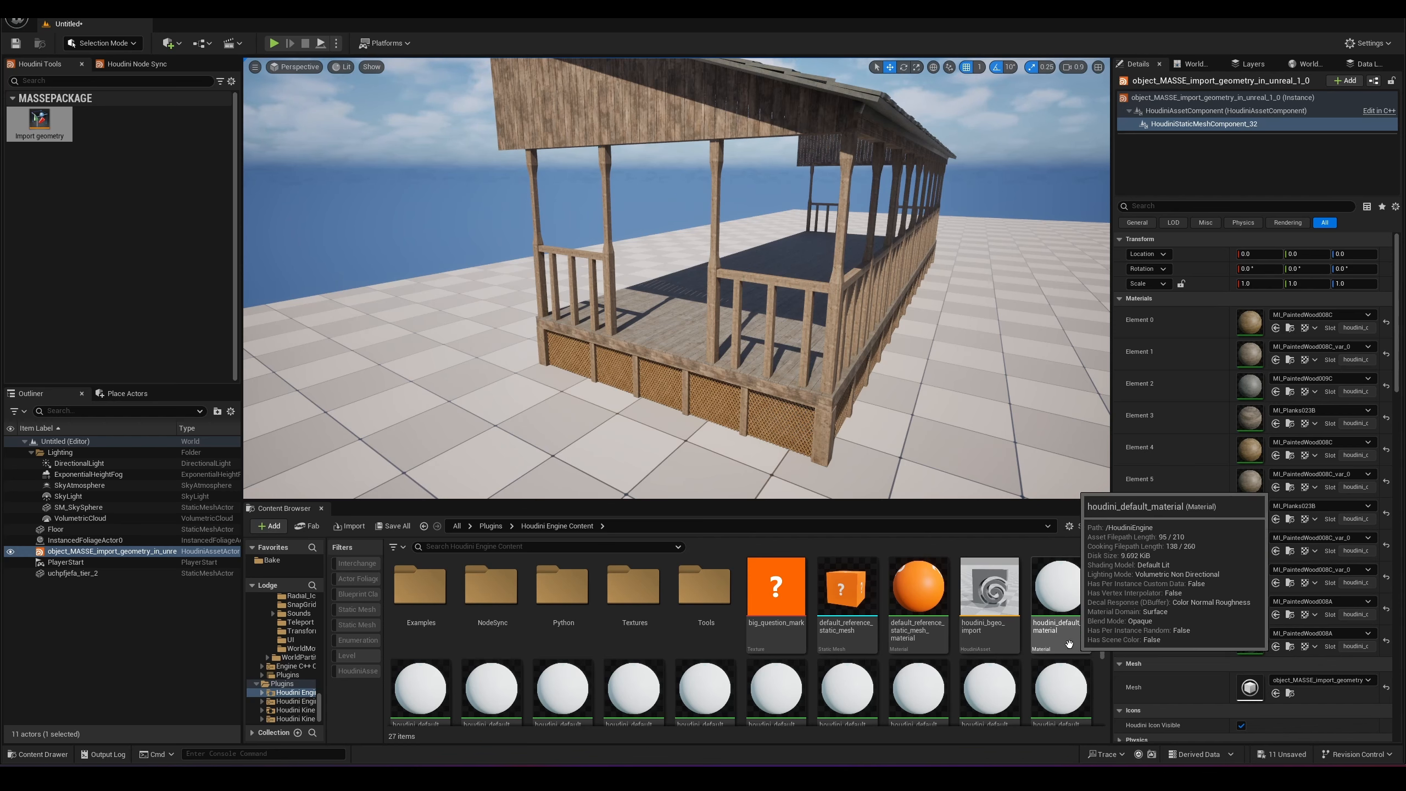
right_click_drag(864, 354, 797, 351)
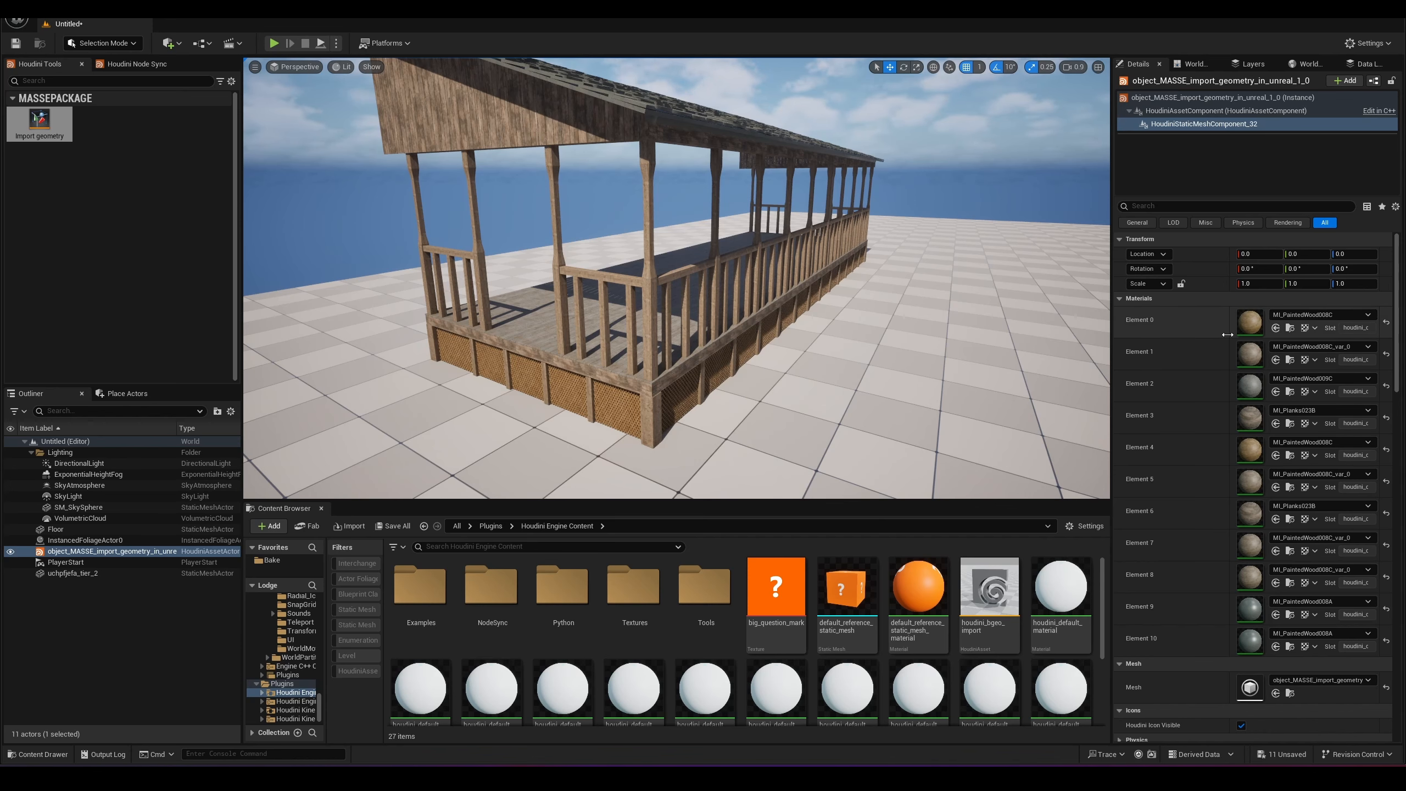
left_click_drag(886, 332, 927, 357, "alt")
scroll(978, 643, "down", 2)
scroll(1059, 627, "up", 2)
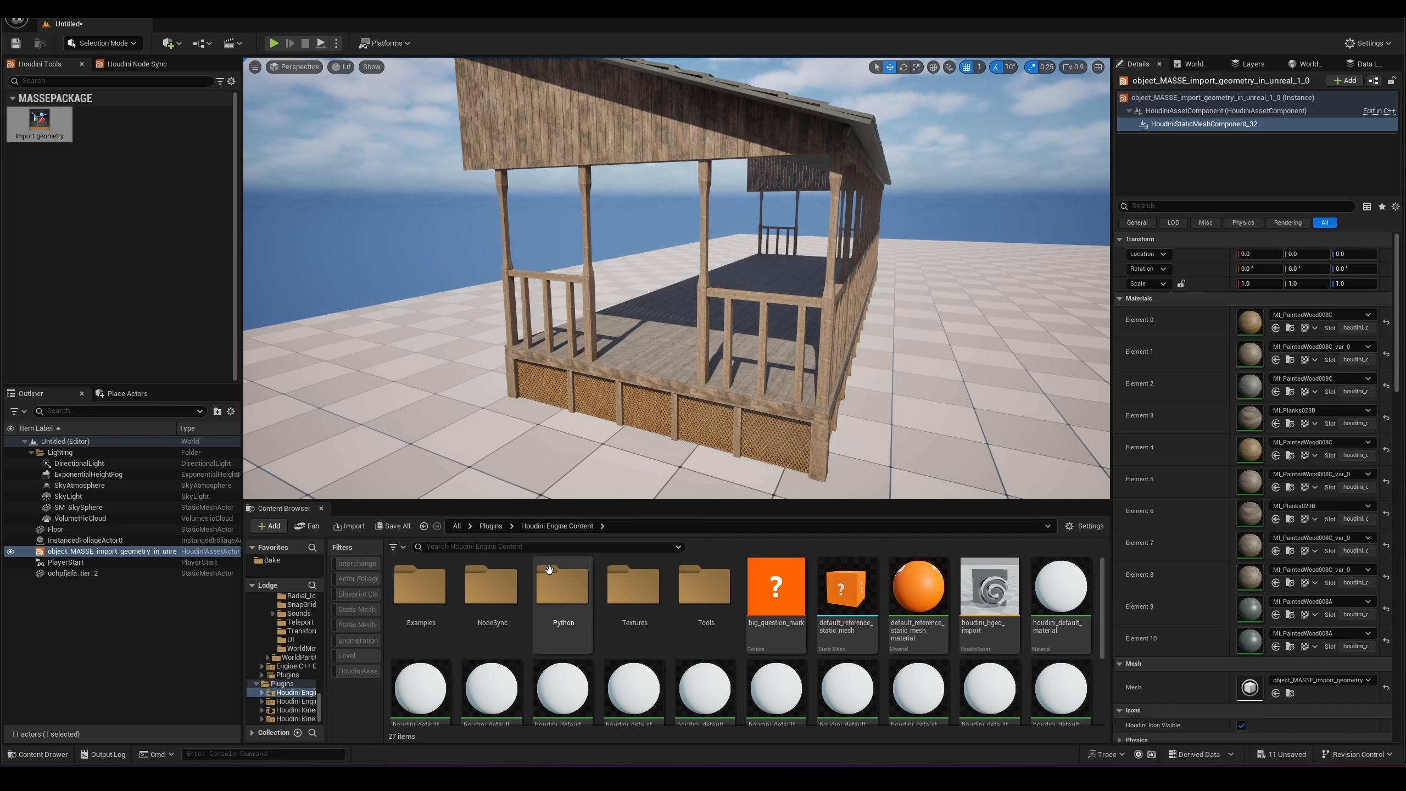
Step: Look through the materials in Houdini Engine Content and select the whole houdini_default_material series
left_click(1063, 626)
scroll(1064, 623, "down", 1)
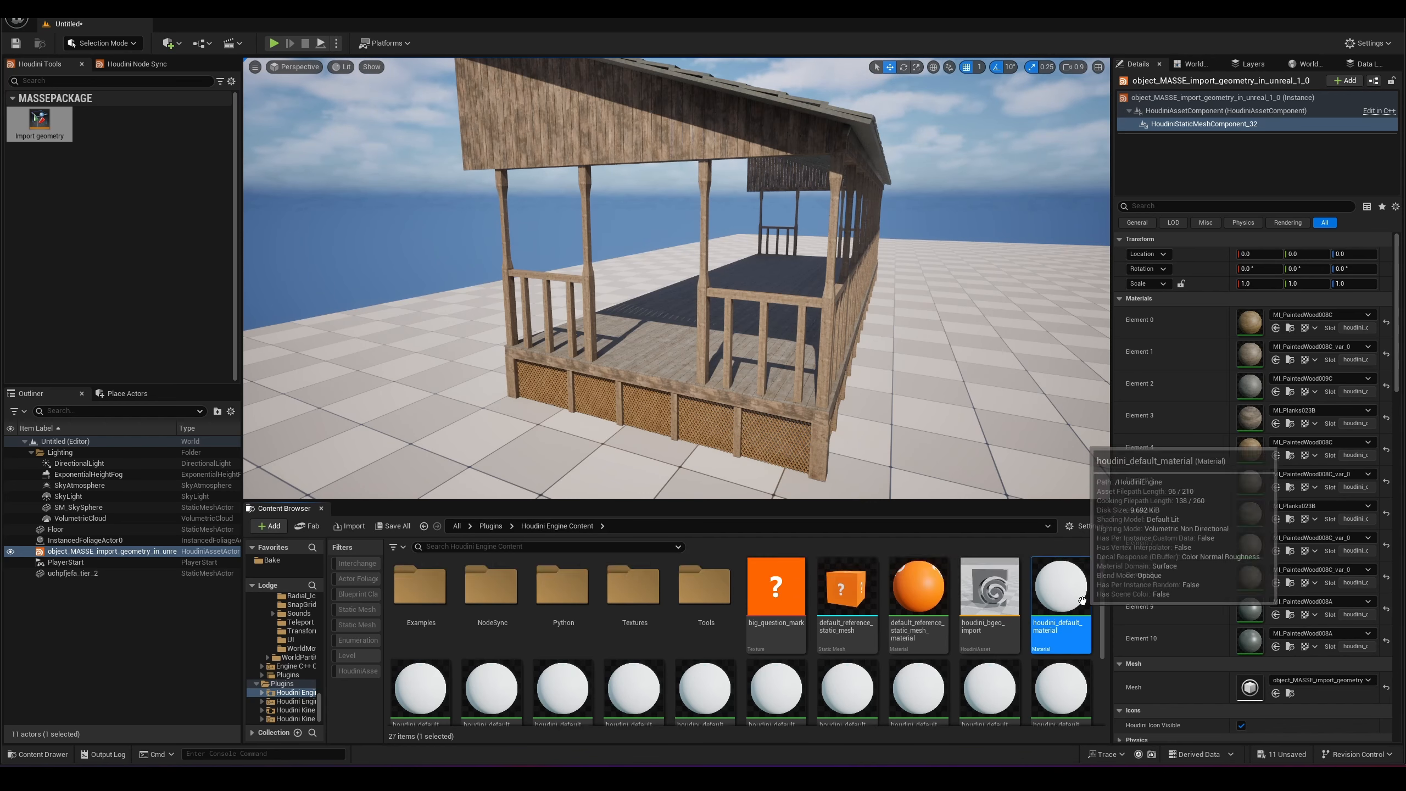
scroll(711, 676, "down", 3)
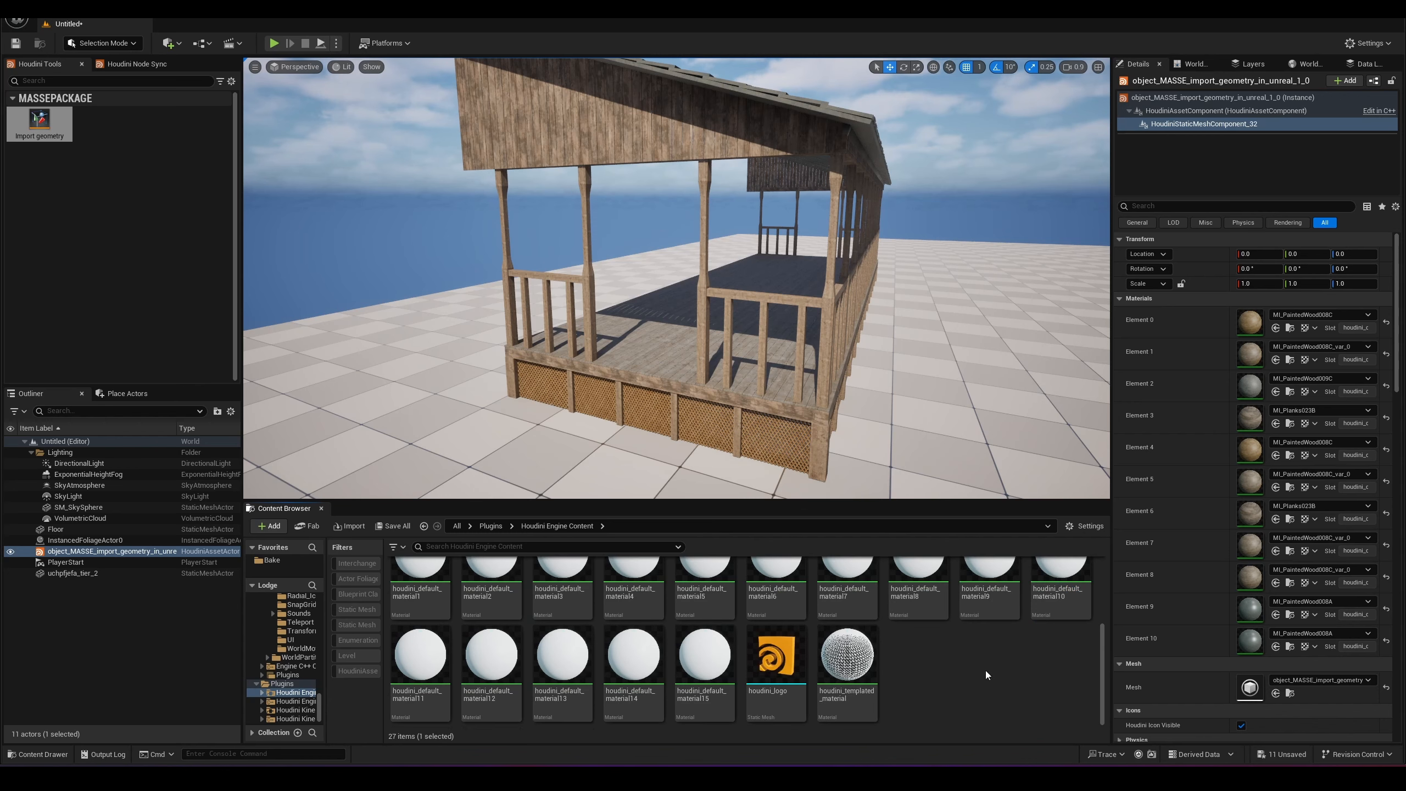
scroll(1025, 637, "up", 3)
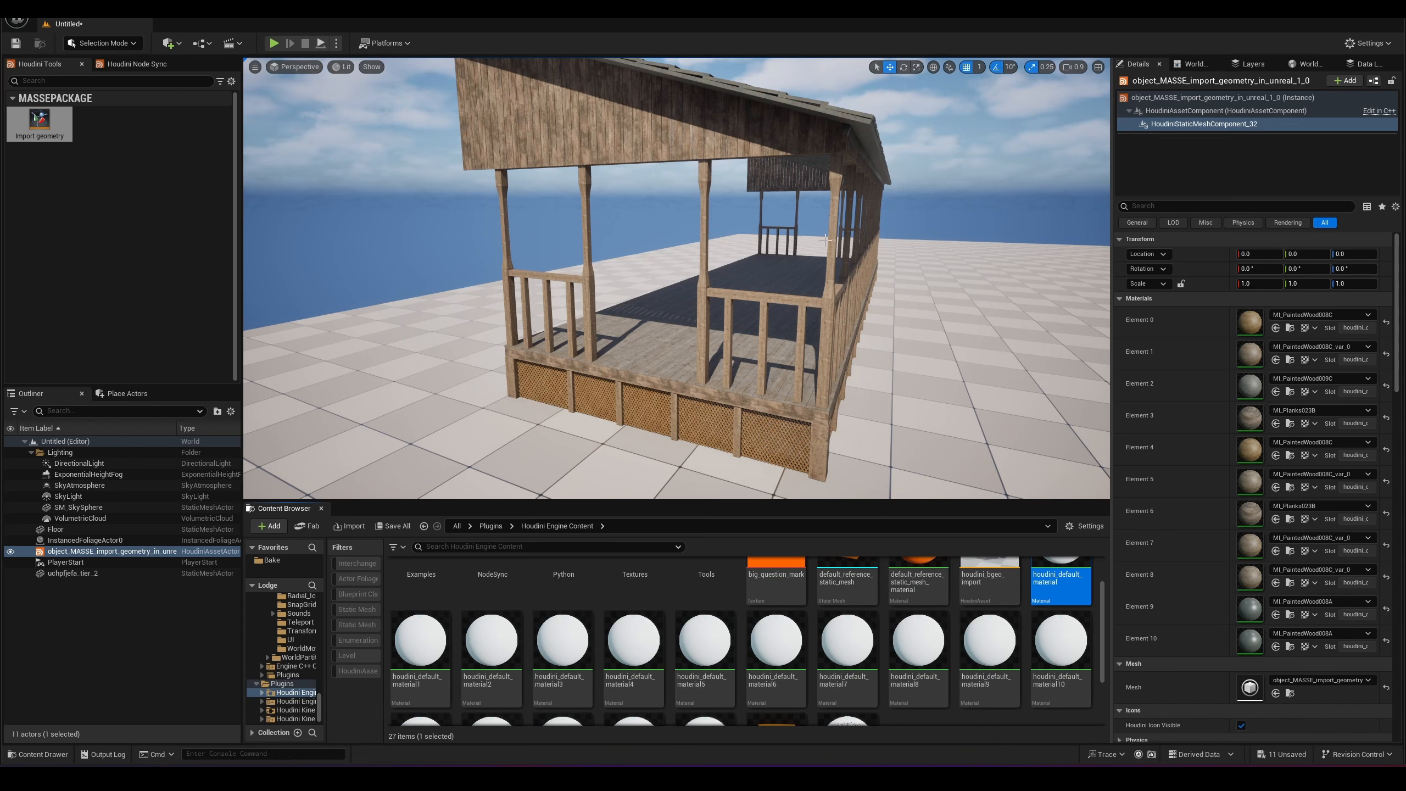
scroll(1051, 637, "up", 2)
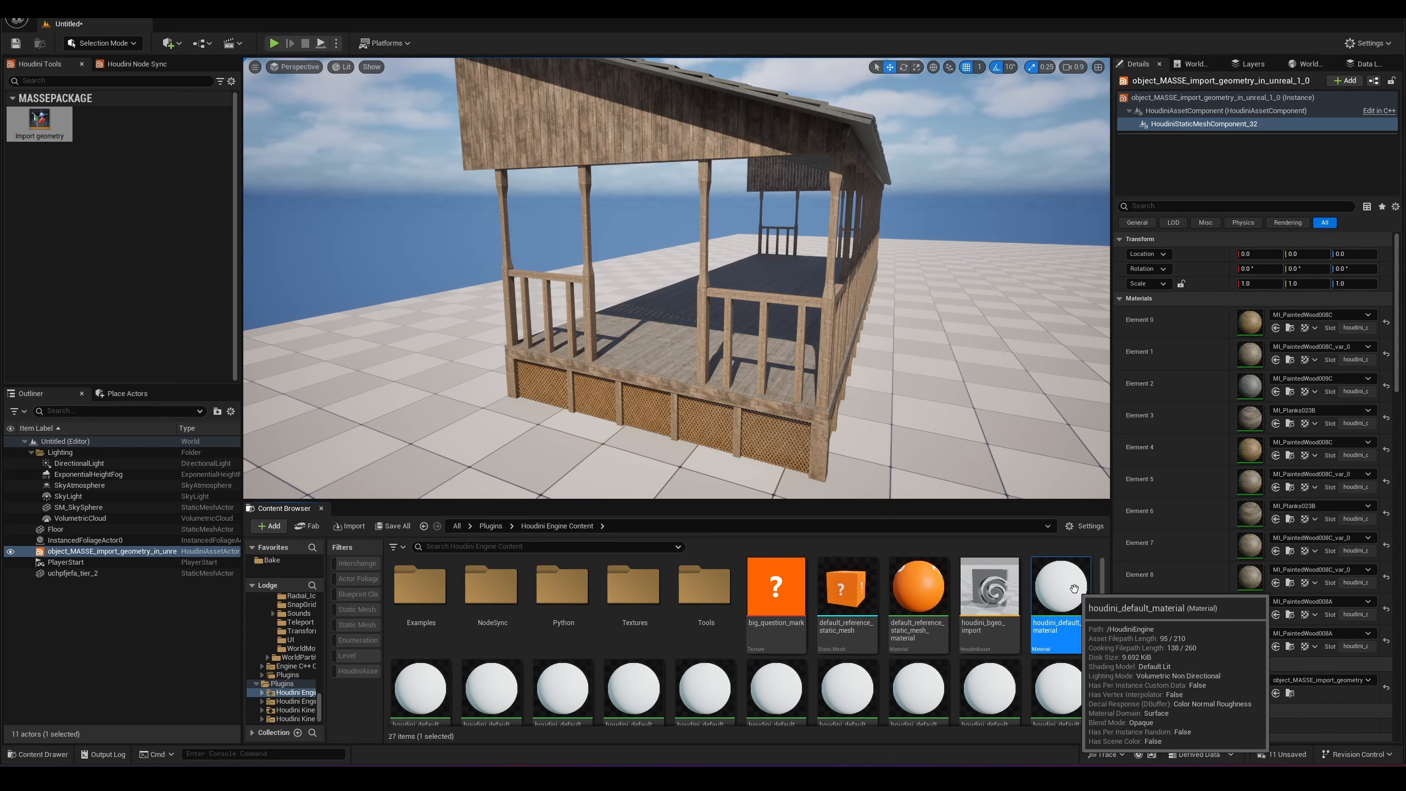
scroll(1069, 645, "down", 1)
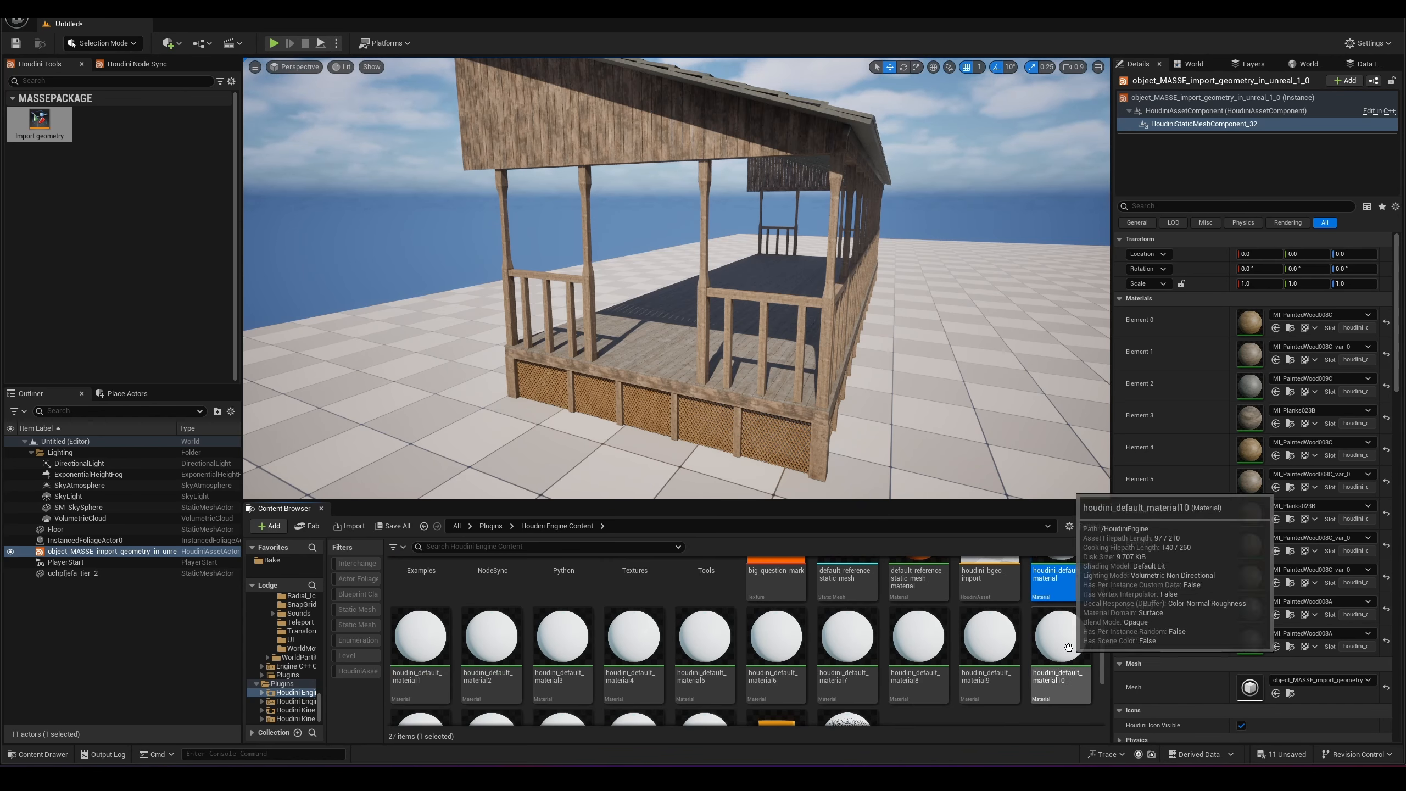
scroll(1068, 647, "up", 1)
scroll(1075, 621, "down", 1)
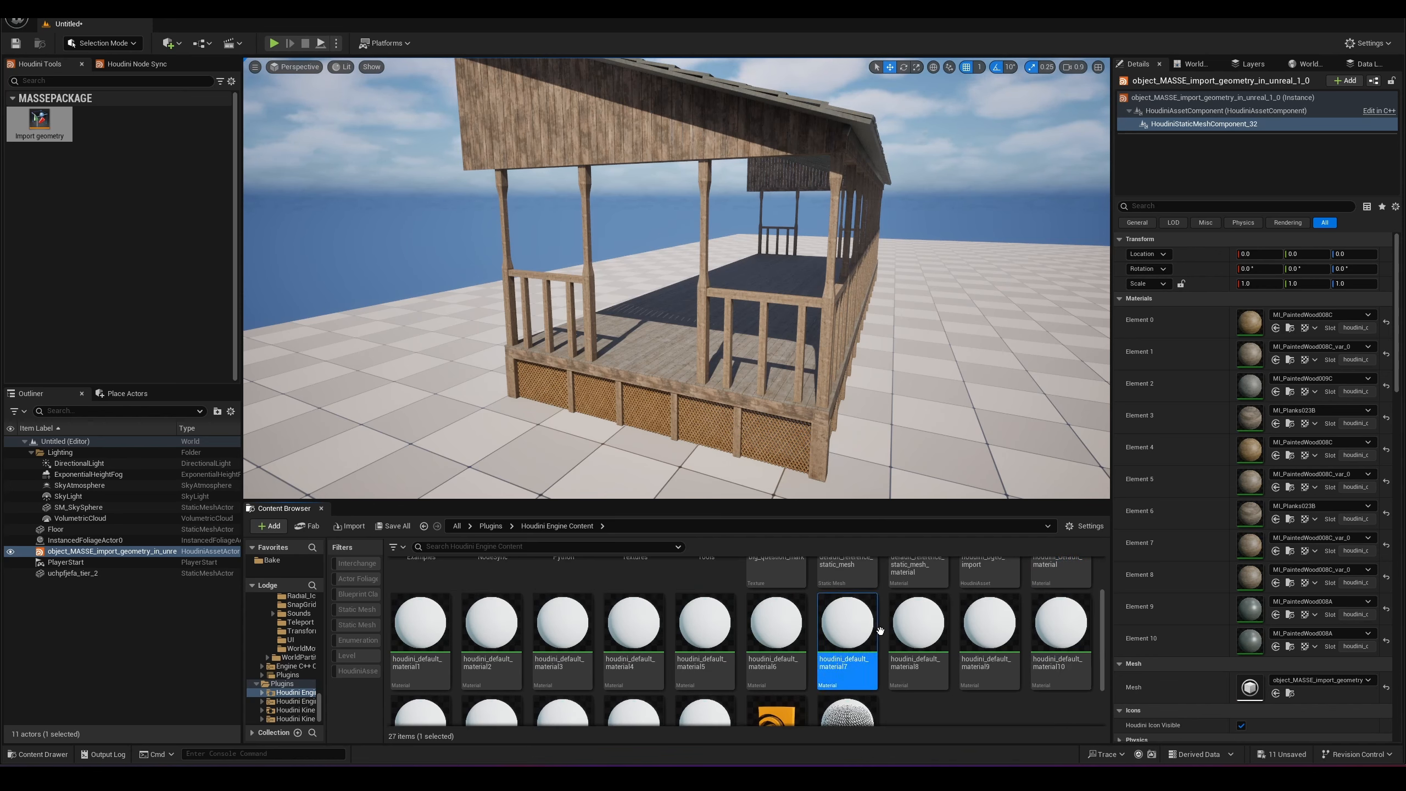
scroll(718, 672, "up", 1)
scroll(1057, 614, "up", 1)
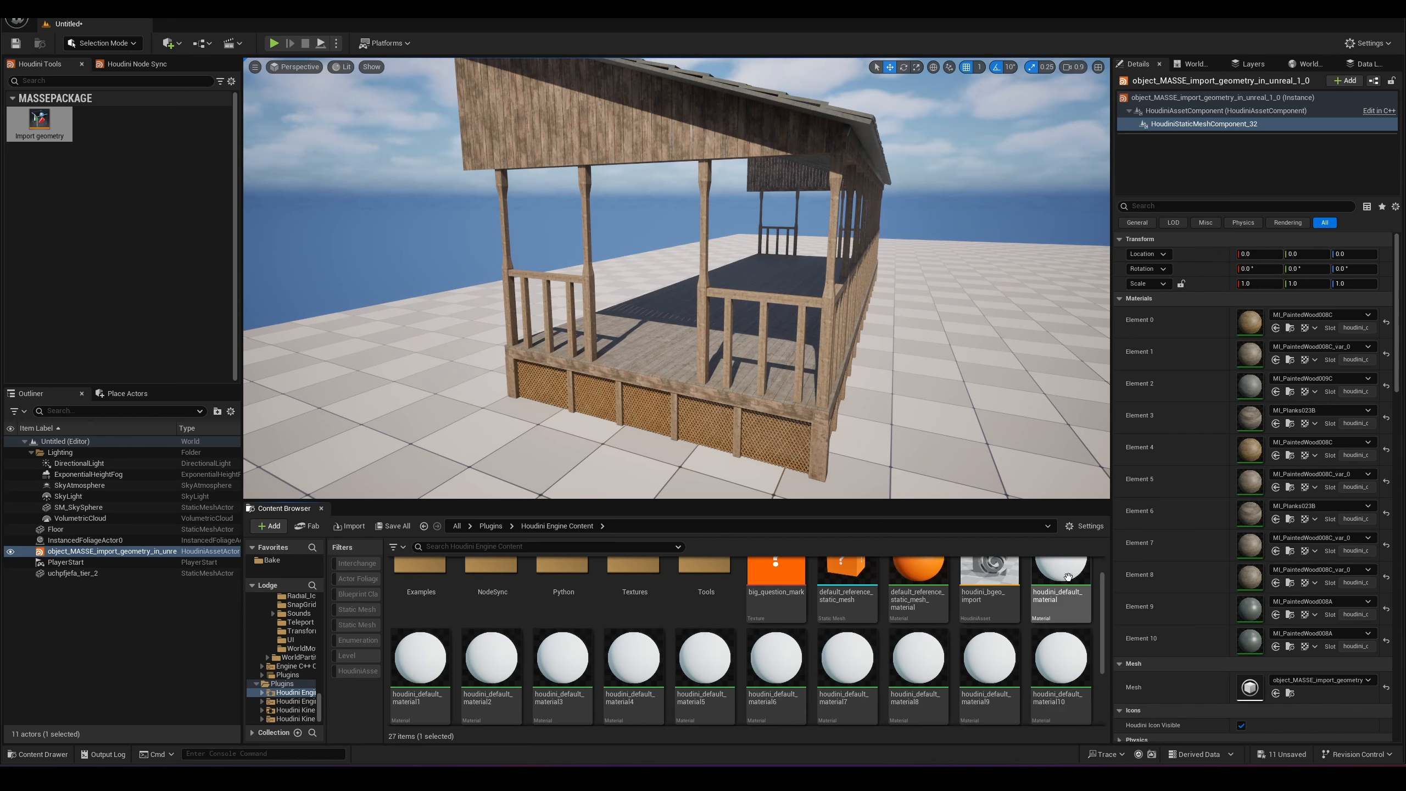
left_click(1058, 593, "shift")
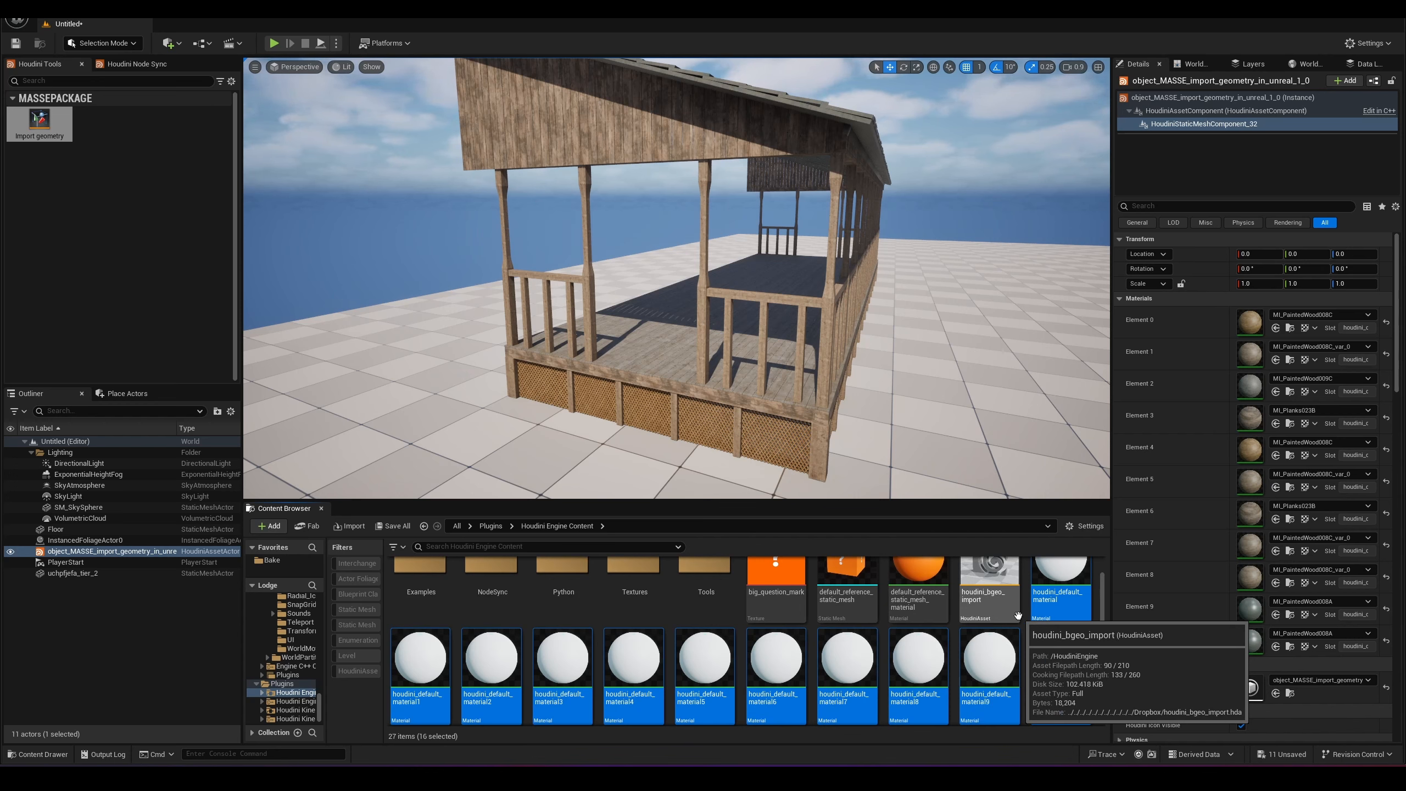
Step: Go through the copied default materials one by one, from houdini_default_material10 back to houdini_default_material5
left_click(1061, 662)
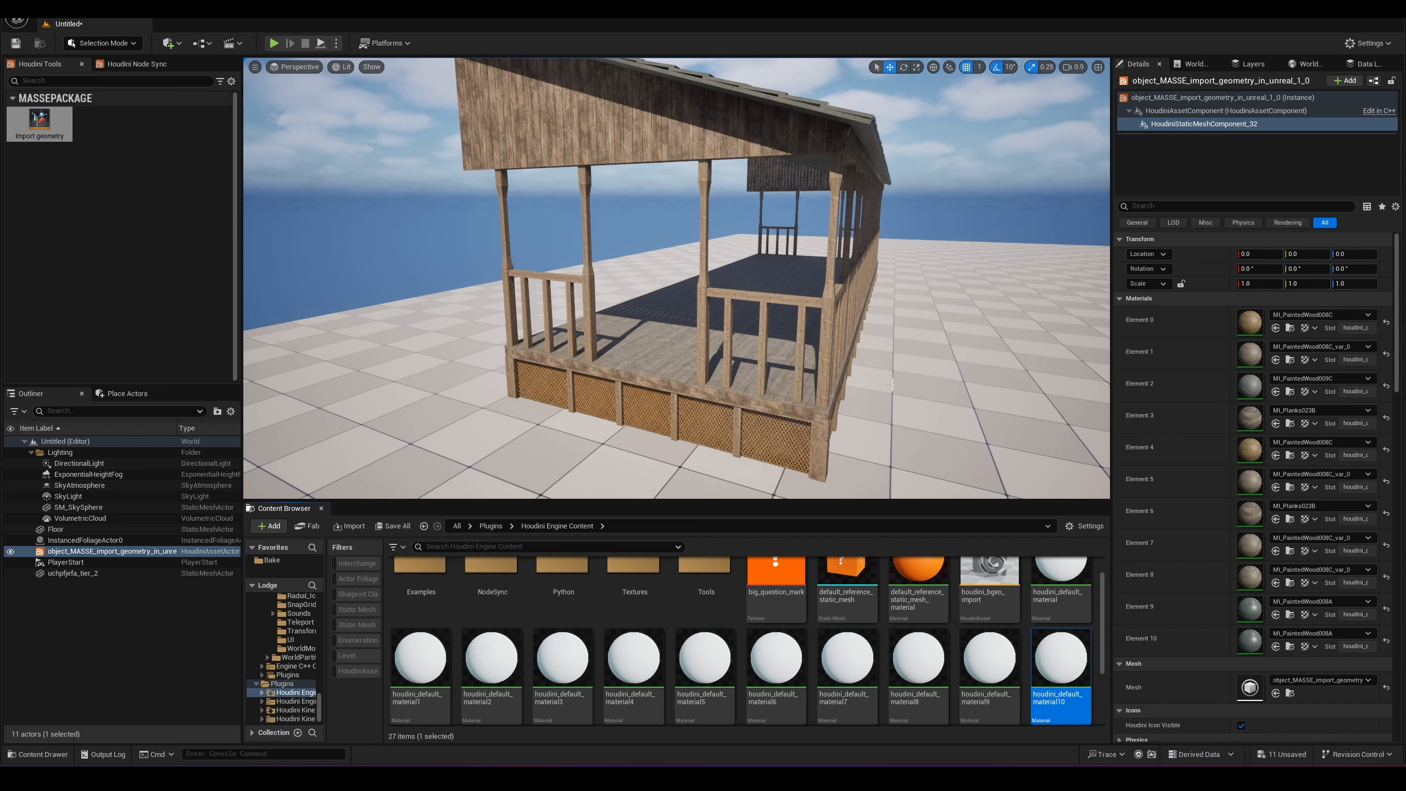
left_click(973, 655)
left_click(916, 662)
left_click(855, 666)
left_click(786, 670)
left_click(725, 675)
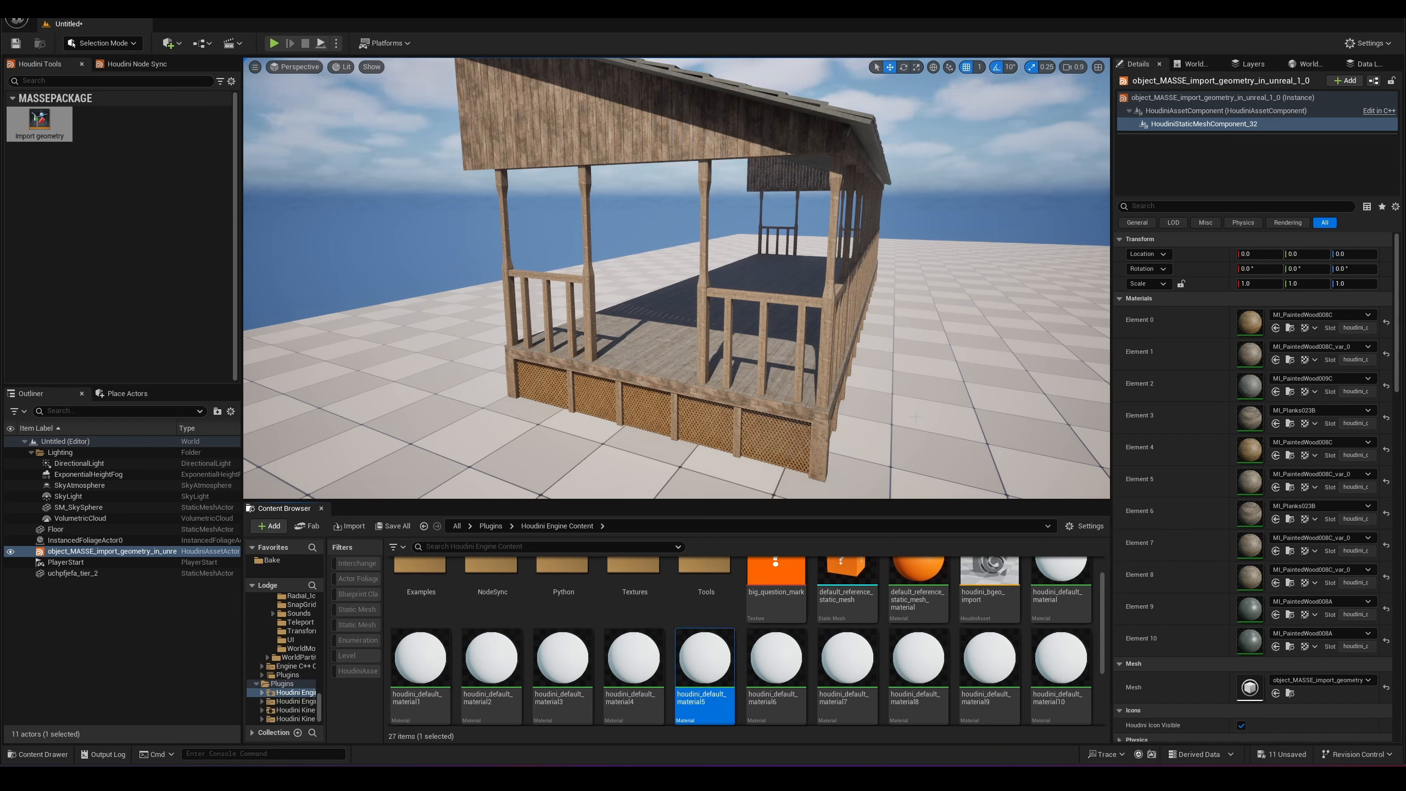
key("s")
right_click_drag(852, 409, 748, 426)
key("d")
key("w")
scroll(753, 424, "down", 1)
key("s")
scroll(1036, 679, "up", 1)
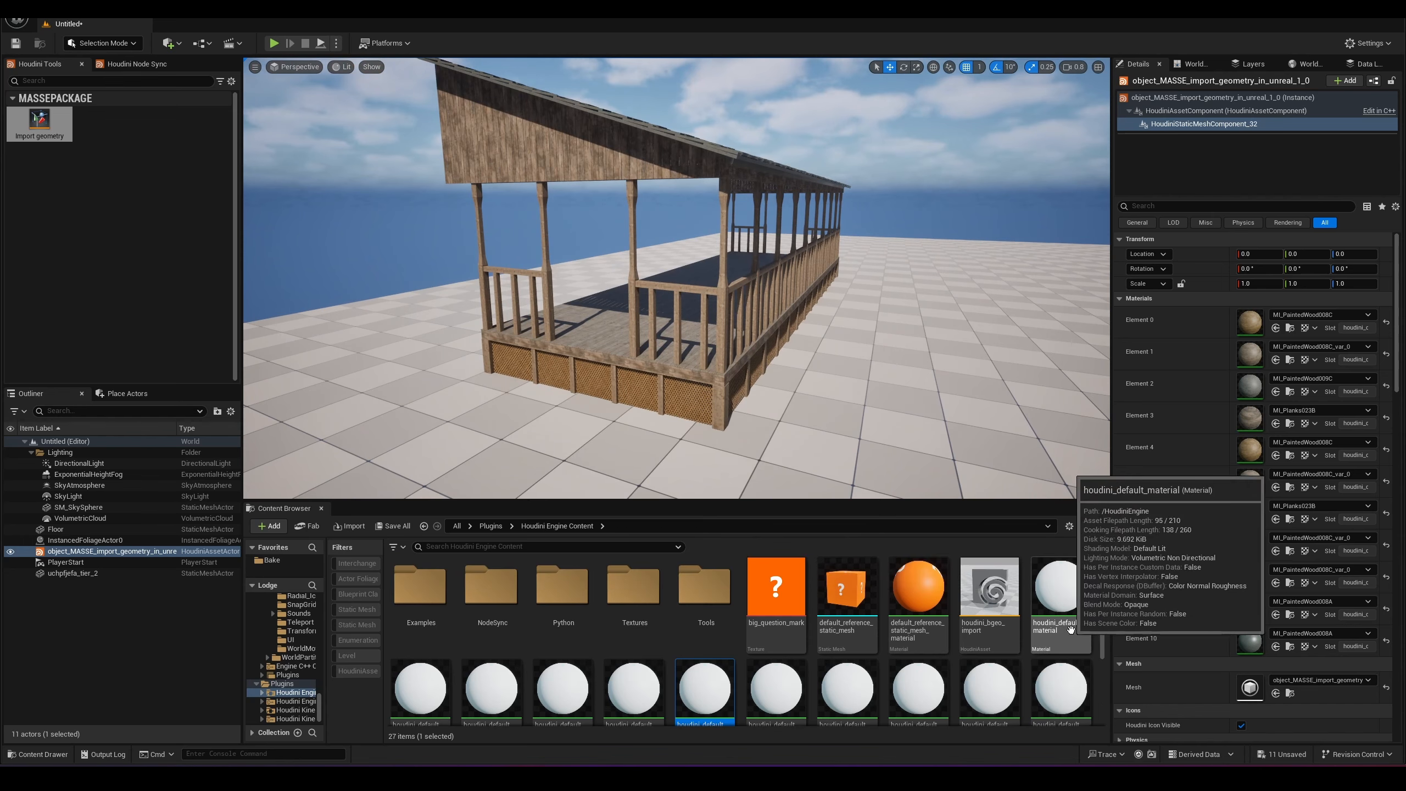
Step: Examine how Vertex Color feeds Base Color in the houdini_default_material graph, and close the material editor
left_click(1058, 608)
double_click(1058, 608)
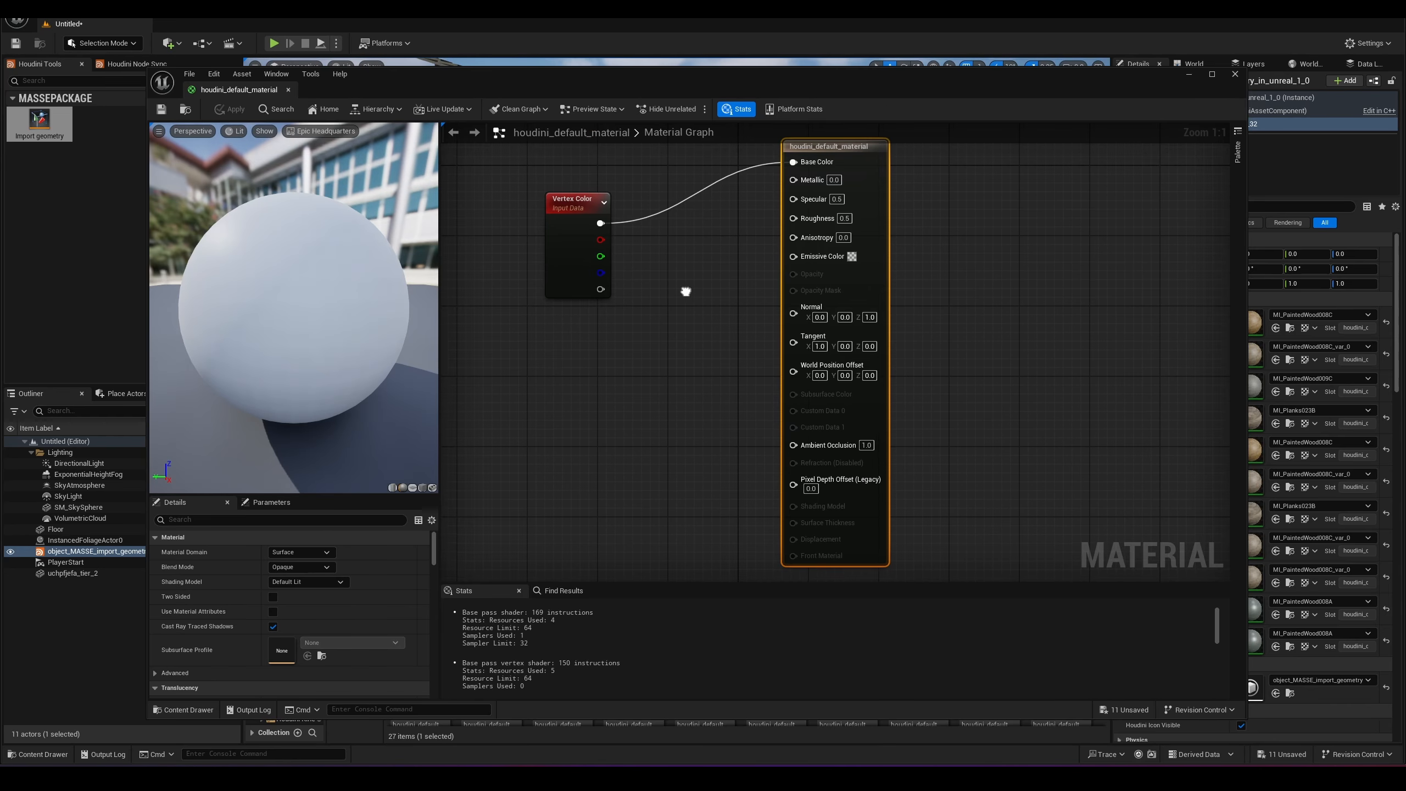
right_click_drag(685, 291, 700, 375)
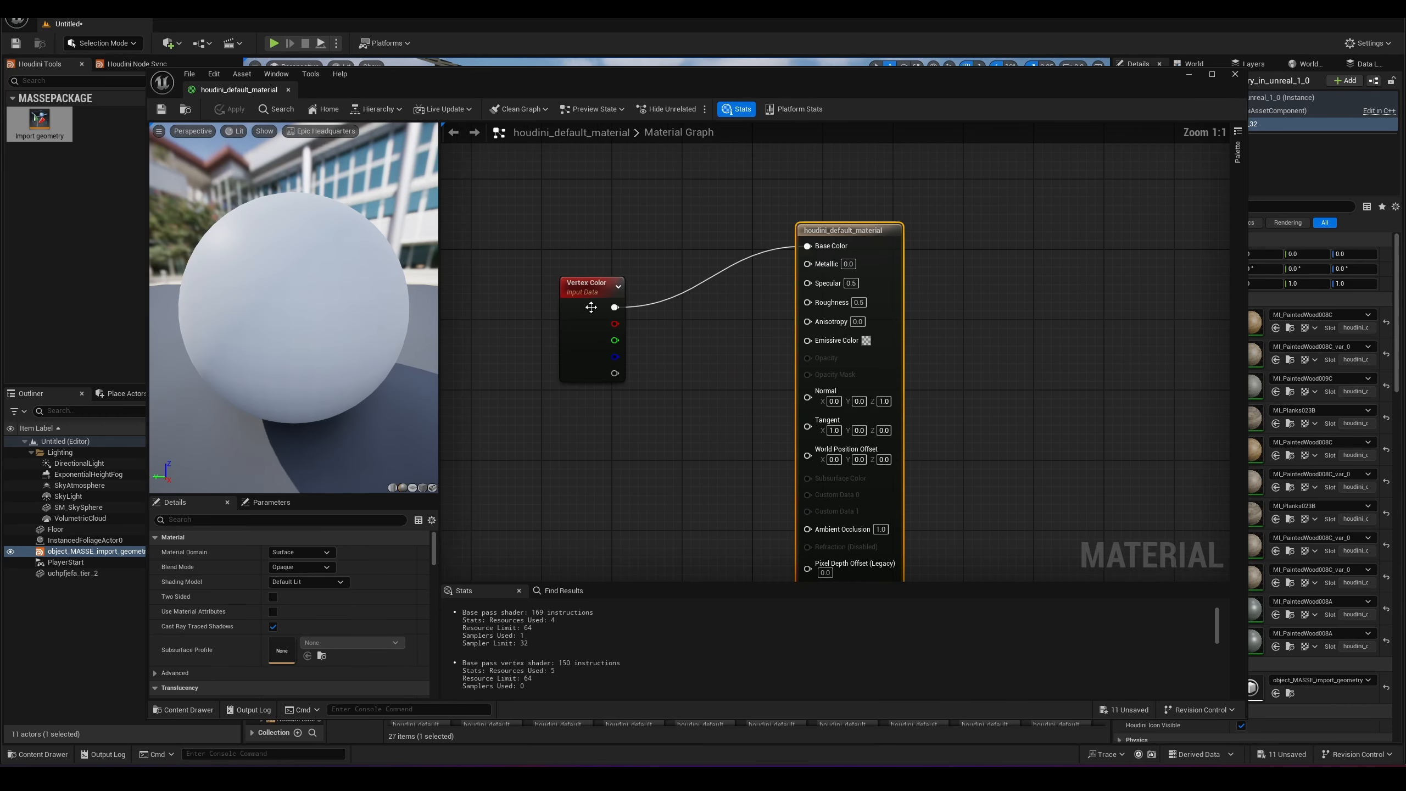
left_click_drag(589, 300, 625, 283)
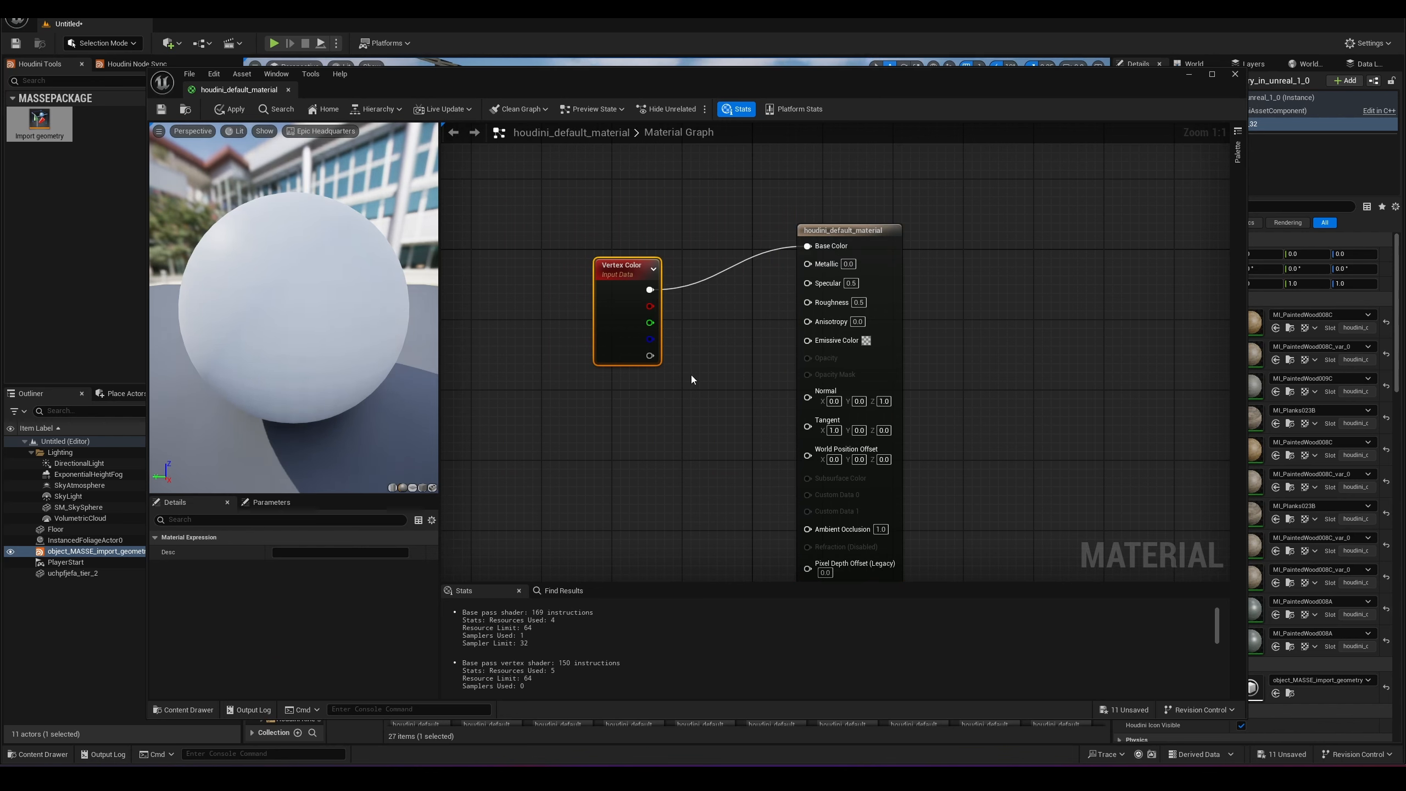
right_click_drag(705, 374, 802, 431)
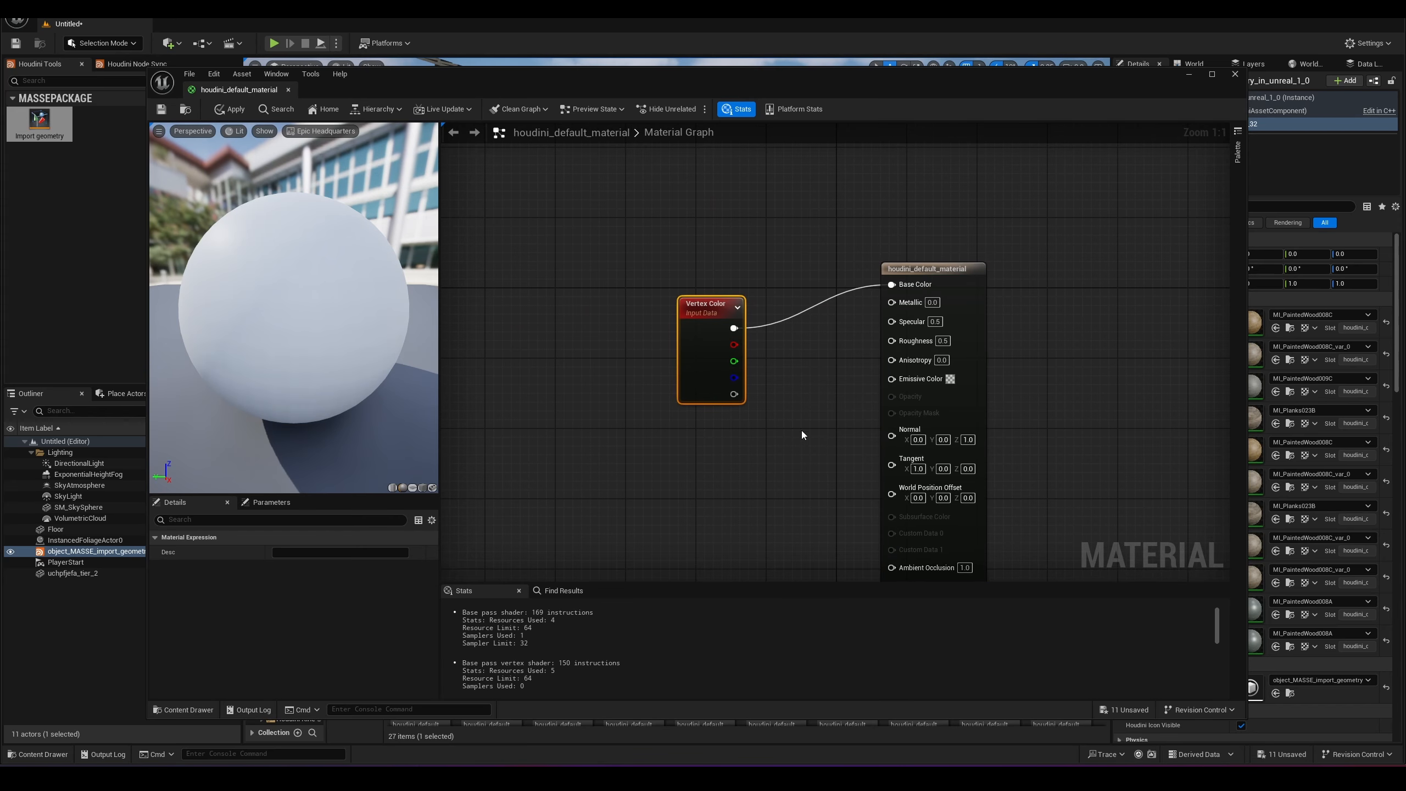
left_click_drag(721, 309, 737, 279)
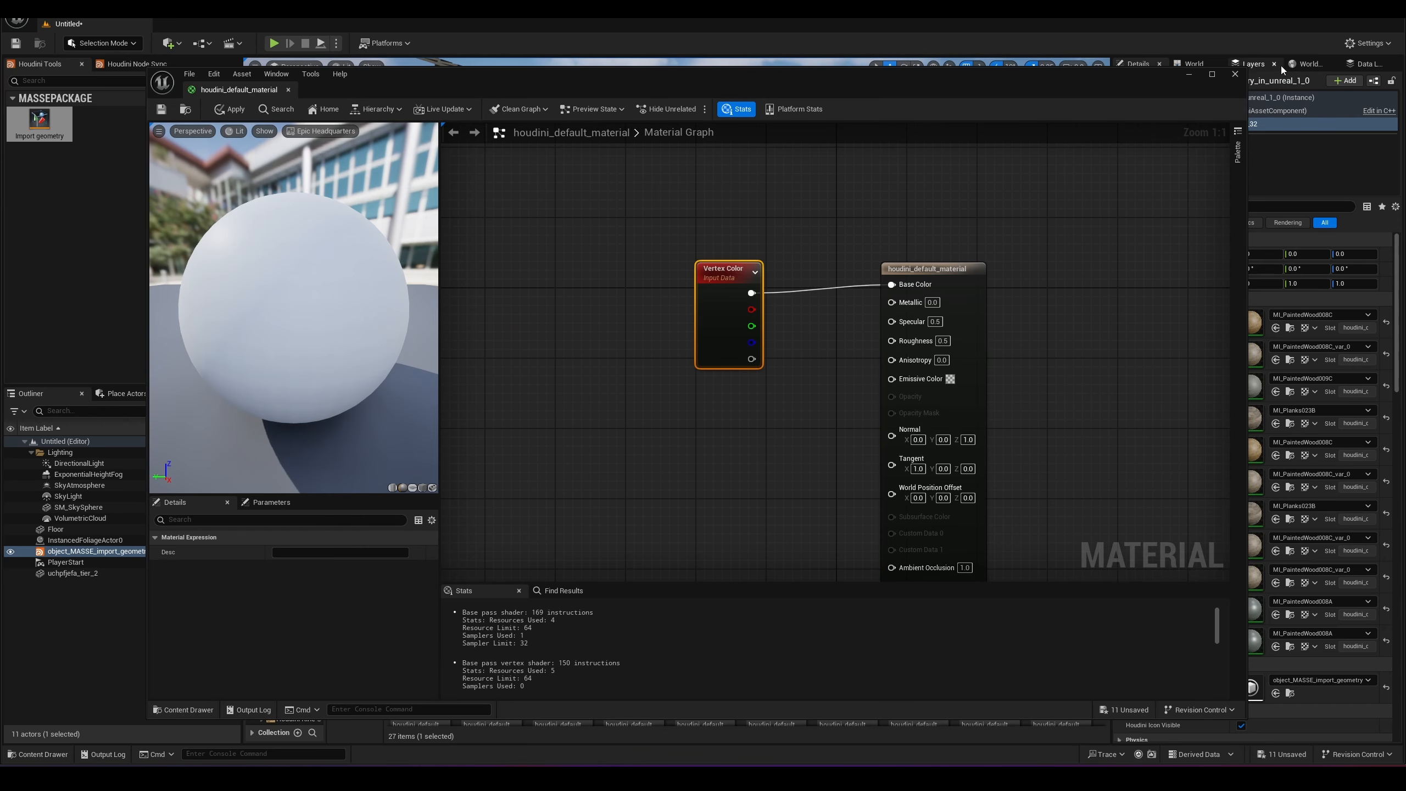
left_click(1236, 74)
left_click(1068, 415)
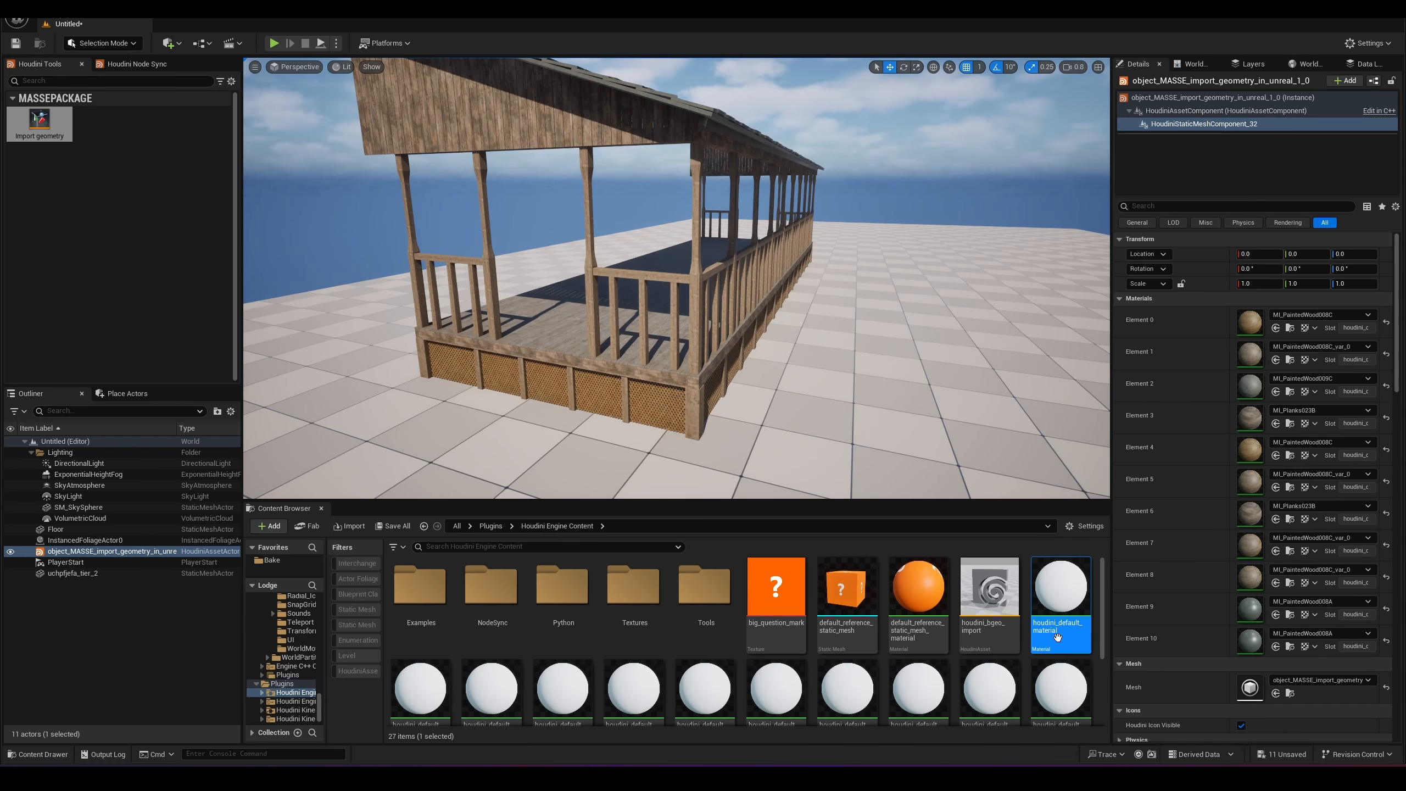
Step: Duplicate houdini_default_material15 in the Houdini Engine Content folder
scroll(1055, 695, "down", 1)
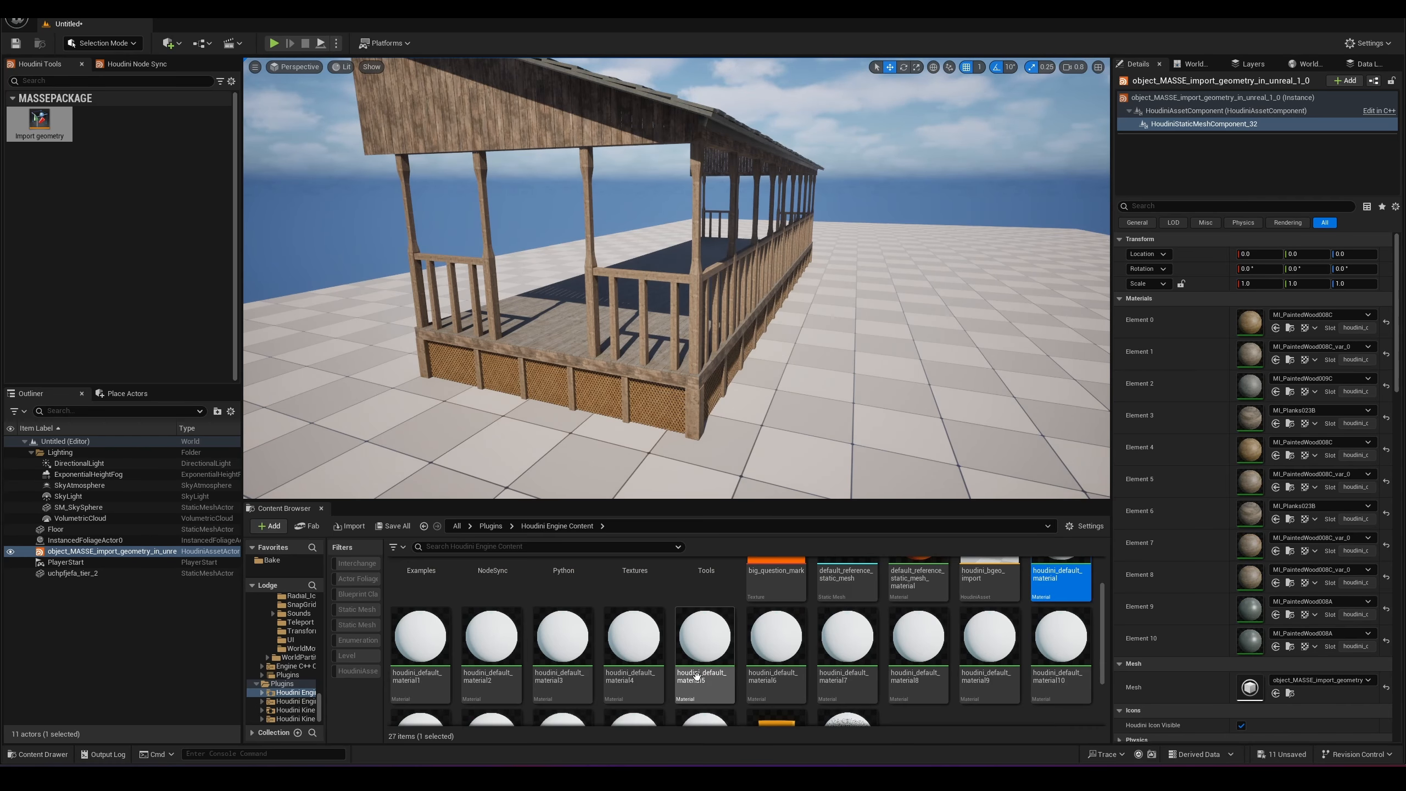
scroll(1037, 700, "up", 1)
scroll(1041, 681, "down", 2)
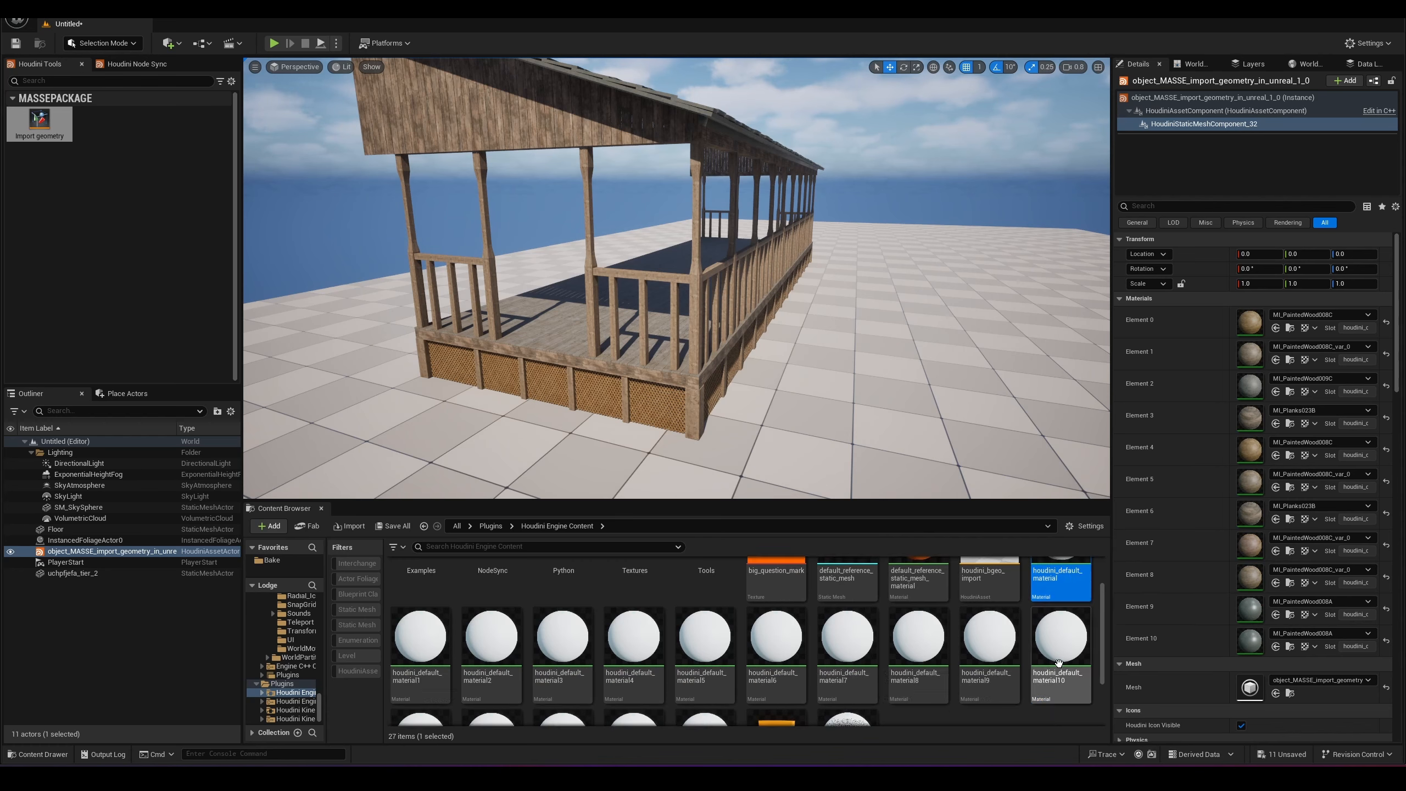
left_click(732, 674)
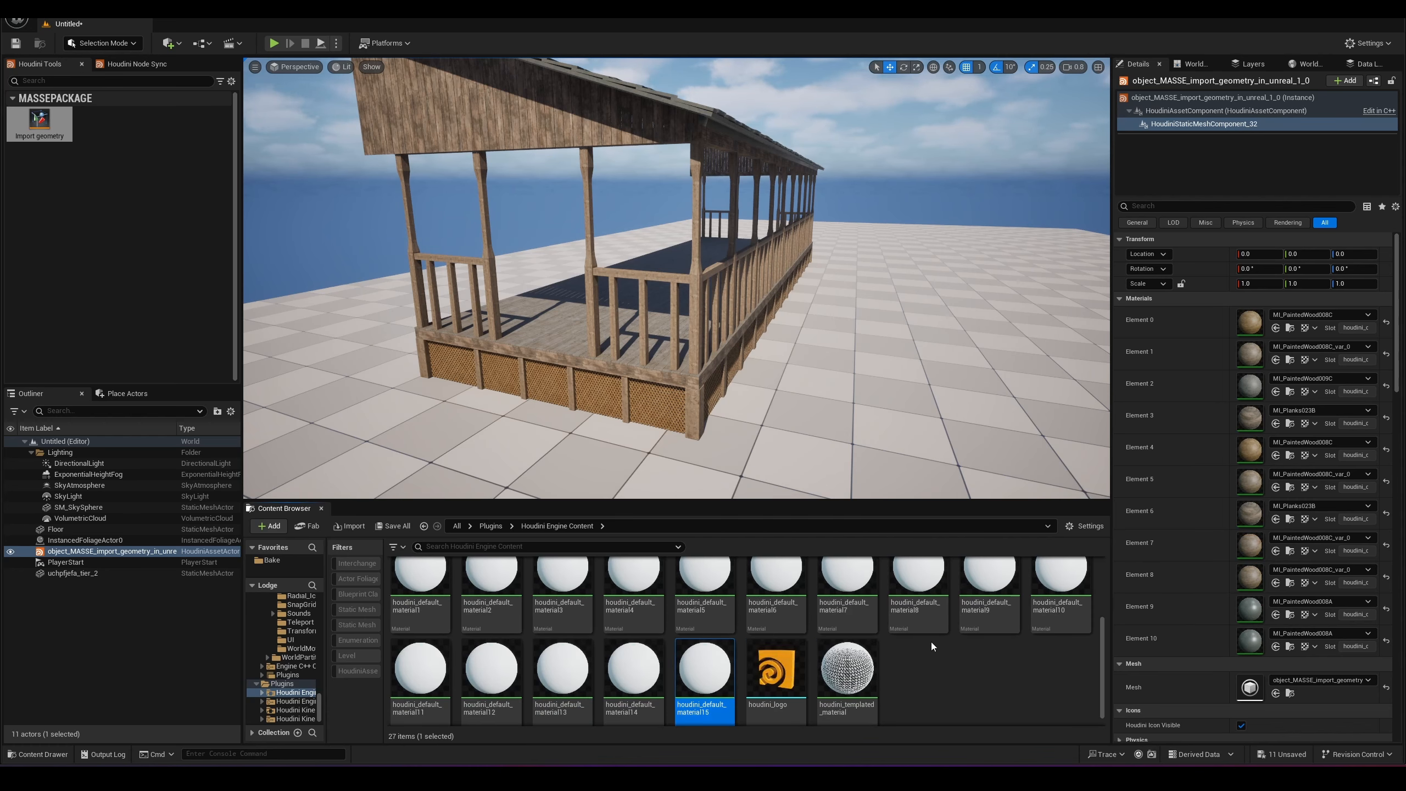
key("ctrl+d")
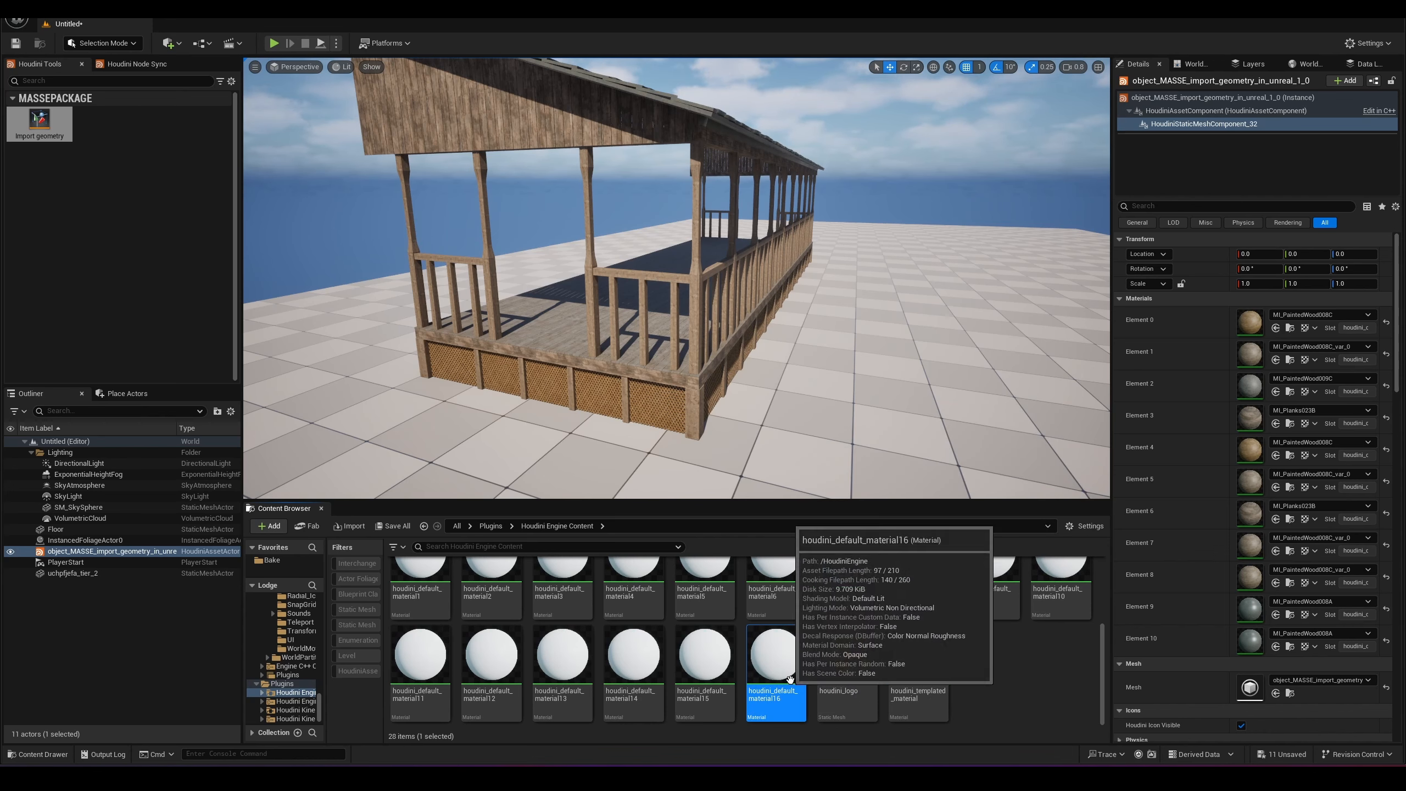
scroll(1063, 641, "up", 1)
scroll(1063, 641, "down", 1)
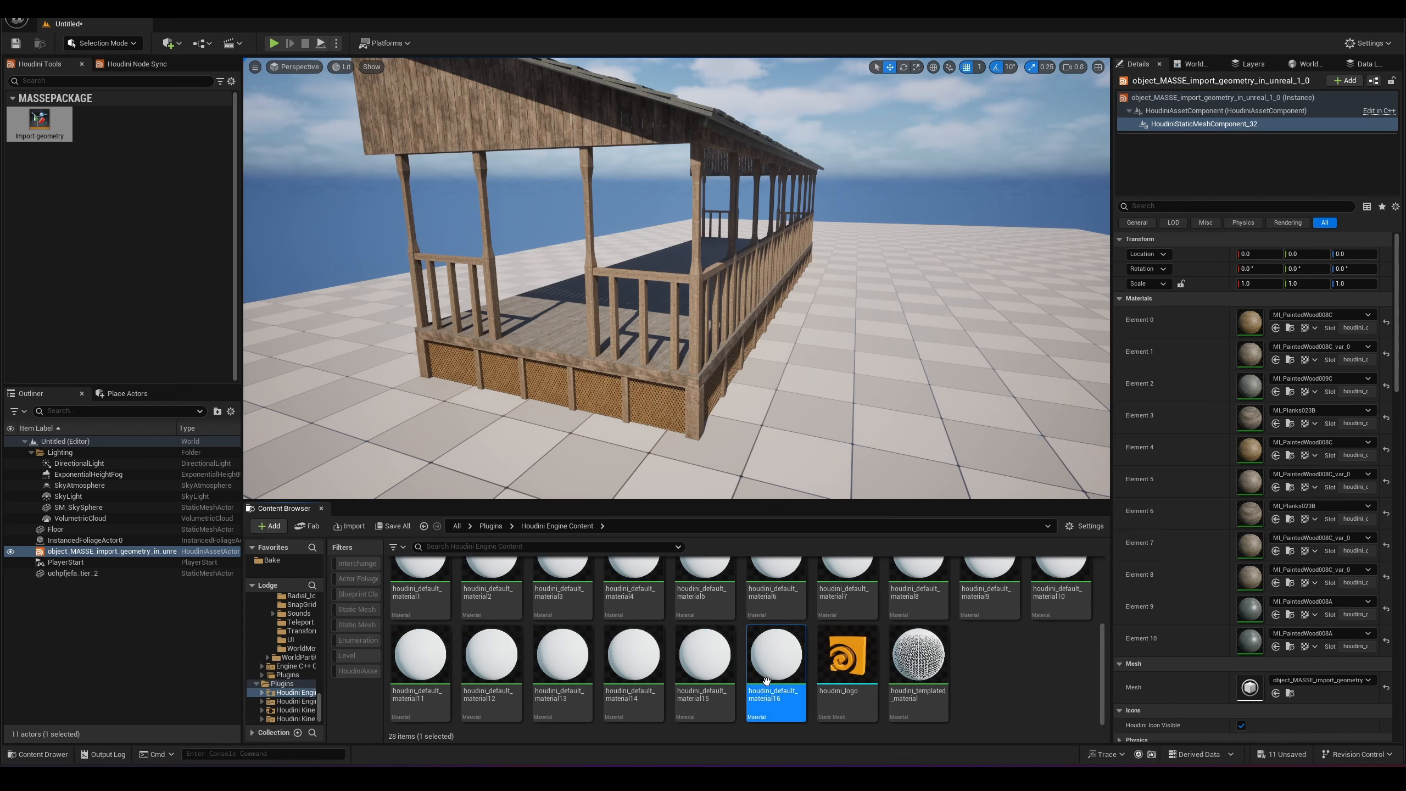
Step: Switch to Houdini, and select and display the multi_unreal_material3 node in the porch network
scroll(1062, 641, "up", 1)
scroll(1061, 641, "up", 1)
scroll(1061, 641, "down", 2)
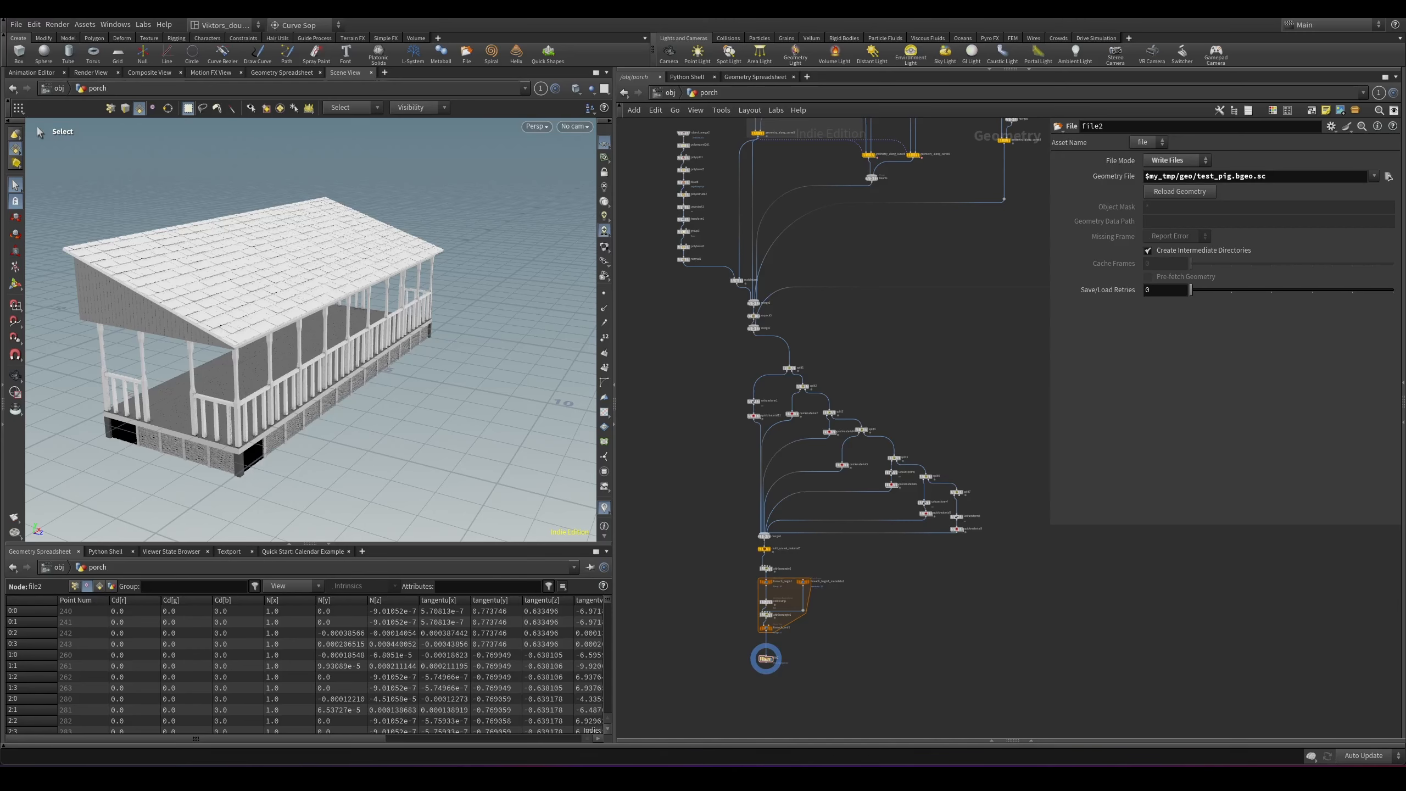
scroll(752, 413, "up", 8)
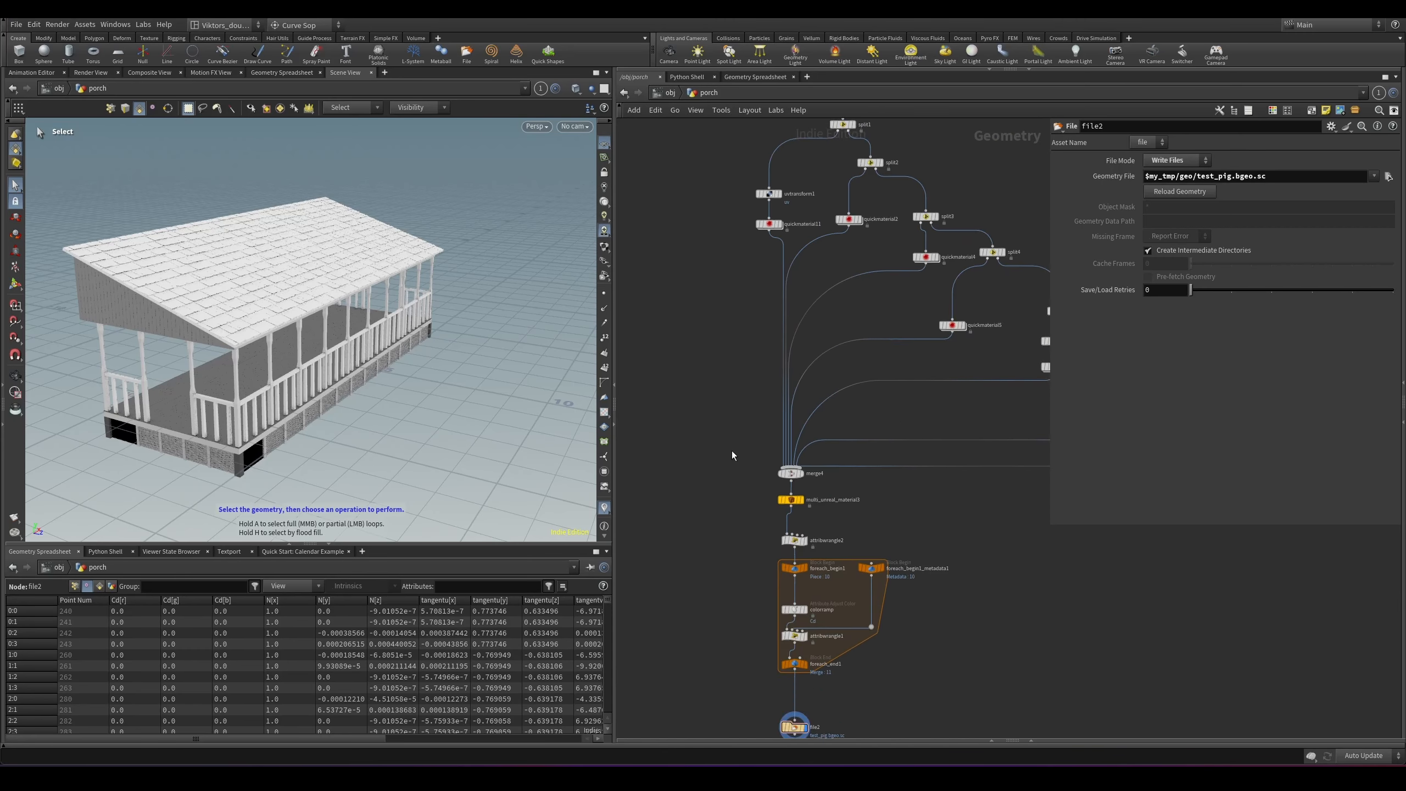
left_click_drag(773, 481, 857, 509)
key("r")
left_click_drag(260, 337, 391, 338, "alt")
key("shift+w")
scroll(824, 553, "up", 4)
left_click_drag(920, 569, 757, 477)
key("r")
Step: Inspect the porch model from several angles, toggling between wireframe and shaded display
mouse_move(372, 266)
left_mouse_down("alt")
mouse_move(395, 336)
mouse_move(370, 356)
mouse_move(375, 329)
mouse_move(329, 316)
mouse_move(361, 337)
mouse_move(336, 324)
mouse_move(365, 359)
left_mouse_up("alt")
key("shift+w")
key("shift+w")
key("shift+w")
key("w")
key("w")
key("shift+w")
key("shift+w")
key("s")
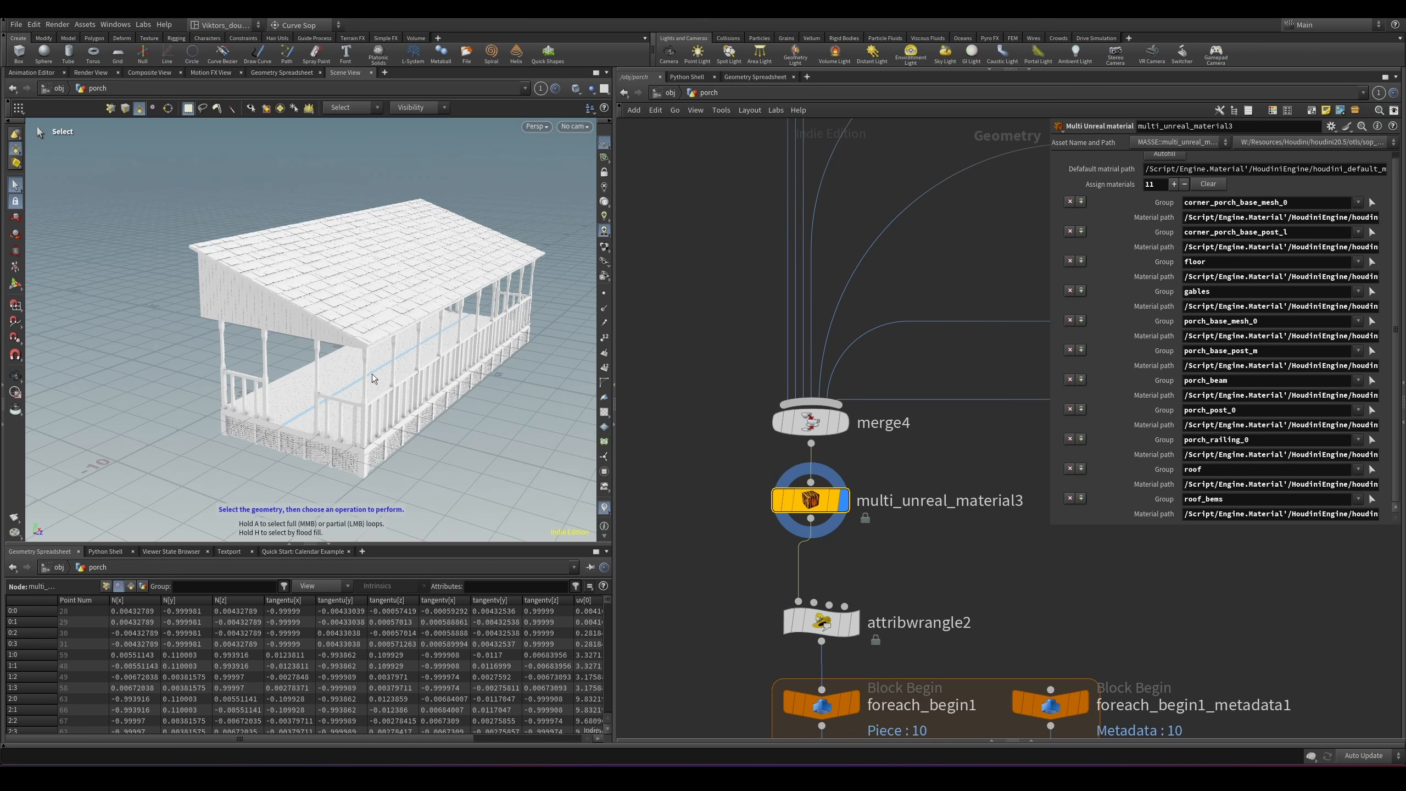
scroll(372, 379, "up", 2)
mouse_move(372, 379)
left_mouse_down("alt")
mouse_move(342, 339)
mouse_move(357, 416)
mouse_move(360, 339)
left_mouse_up("alt")
key("w")
key("w")
mouse_move(361, 339)
right_mouse_down("alt")
mouse_move(527, 365)
mouse_move(355, 383)
right_mouse_up("alt")
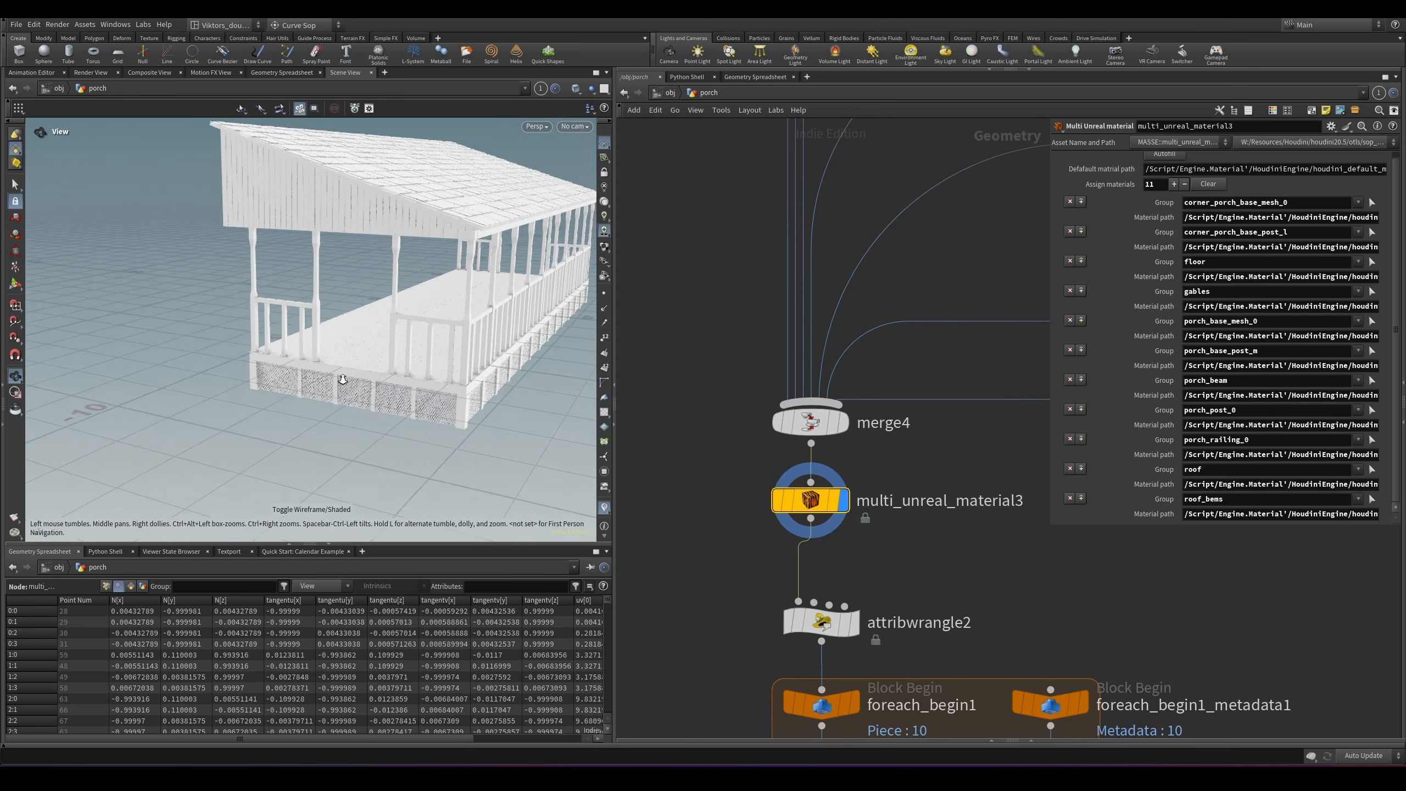
mouse_move(354, 382)
left_mouse_down("alt")
mouse_move(417, 366)
mouse_move(404, 384)
left_mouse_up("alt")
key("w")
key("w")
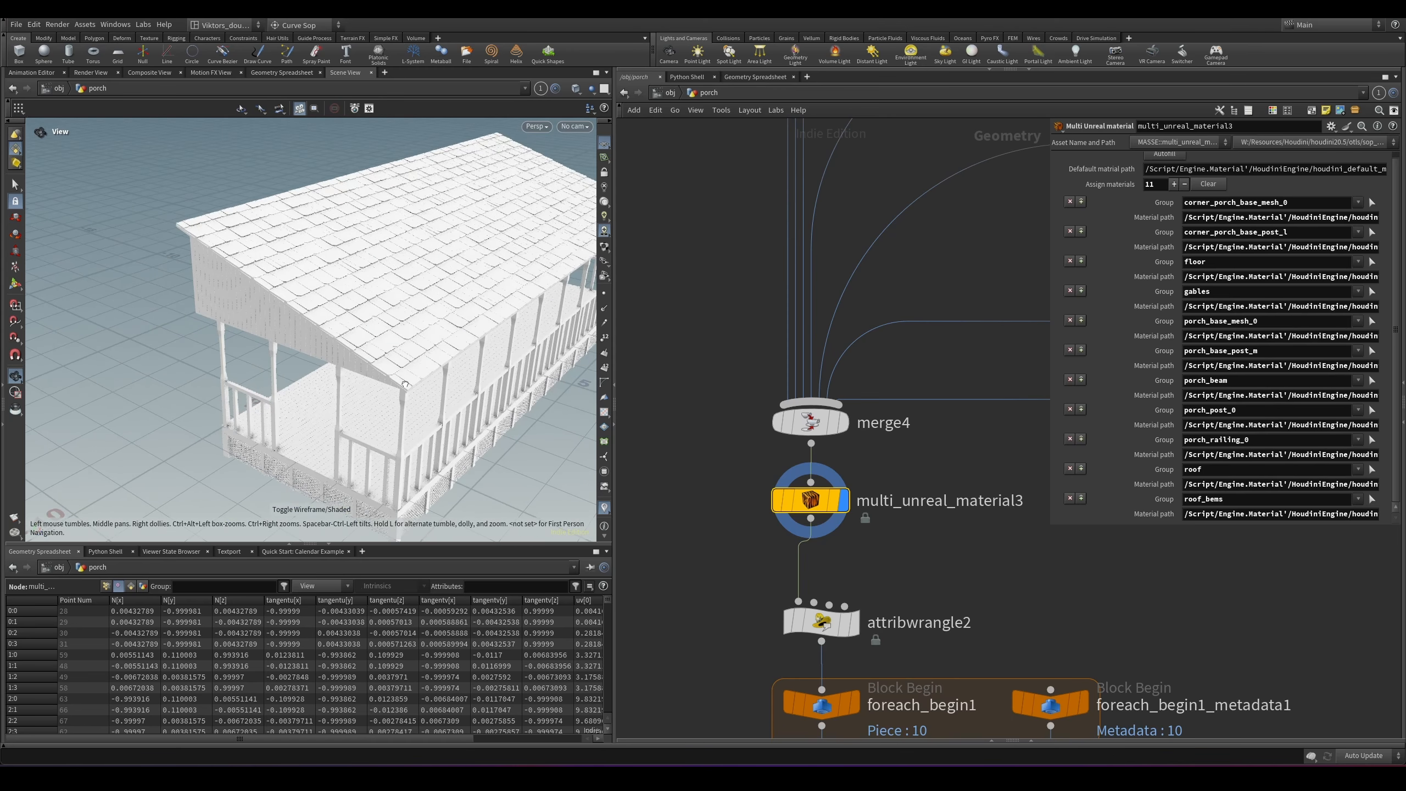
key("shift+w")
Step: Add an Unreal Material node near multi_unreal_material3 in the porch network
middle_click_drag(733, 533, 739, 466)
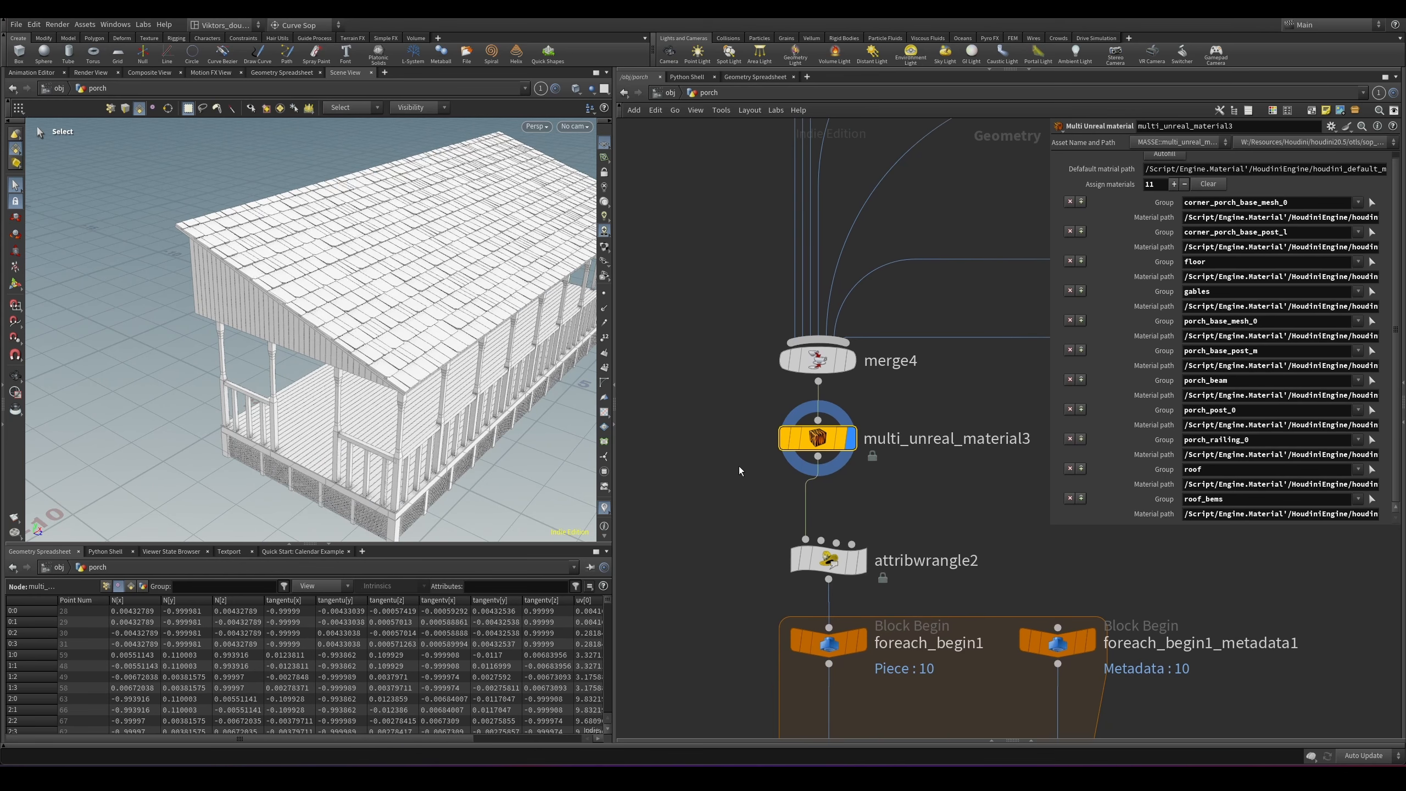
left_click_drag(908, 496, 804, 411)
middle_click_drag(884, 508, 830, 502)
scroll(865, 488, "up", 2)
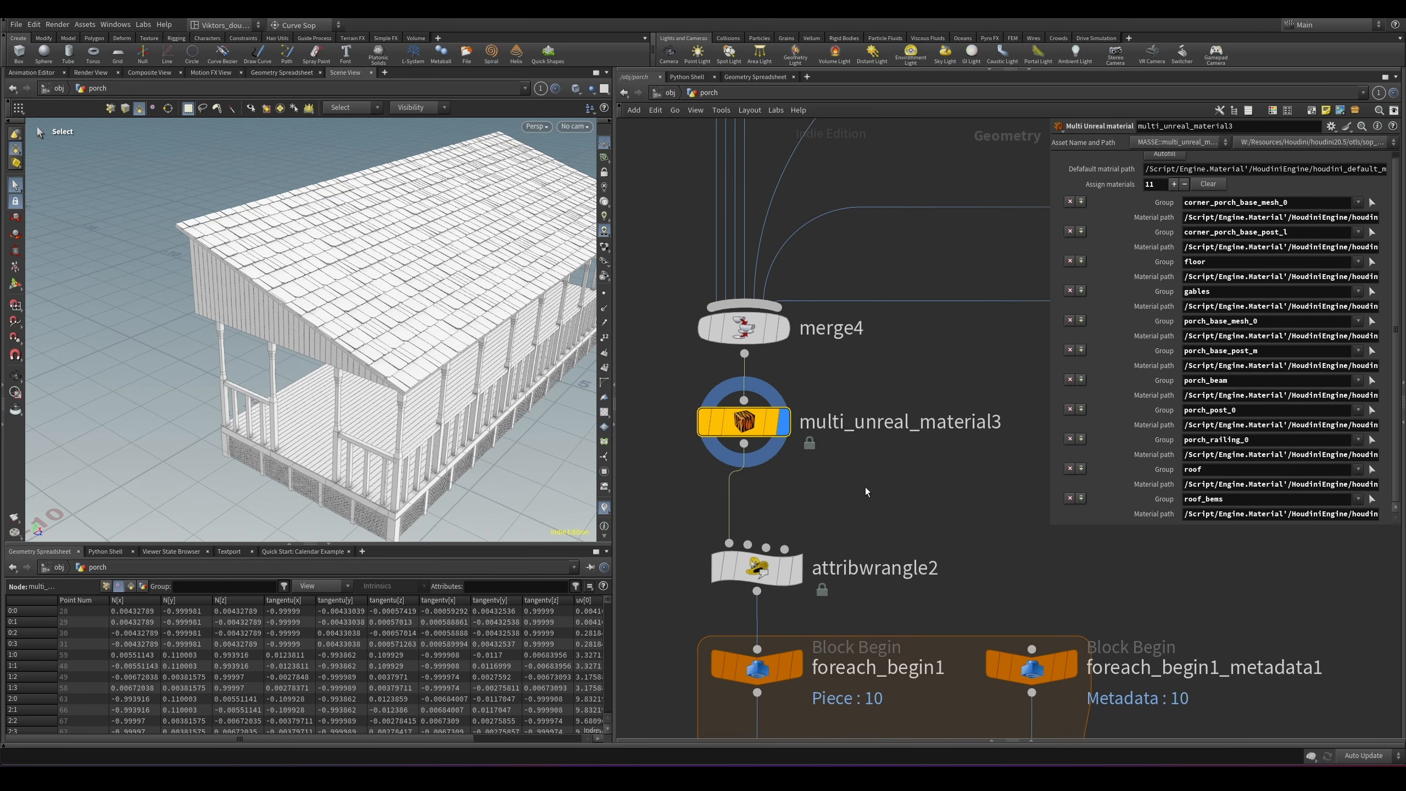
scroll(852, 482, "up", 3)
scroll(839, 525, "down", 4)
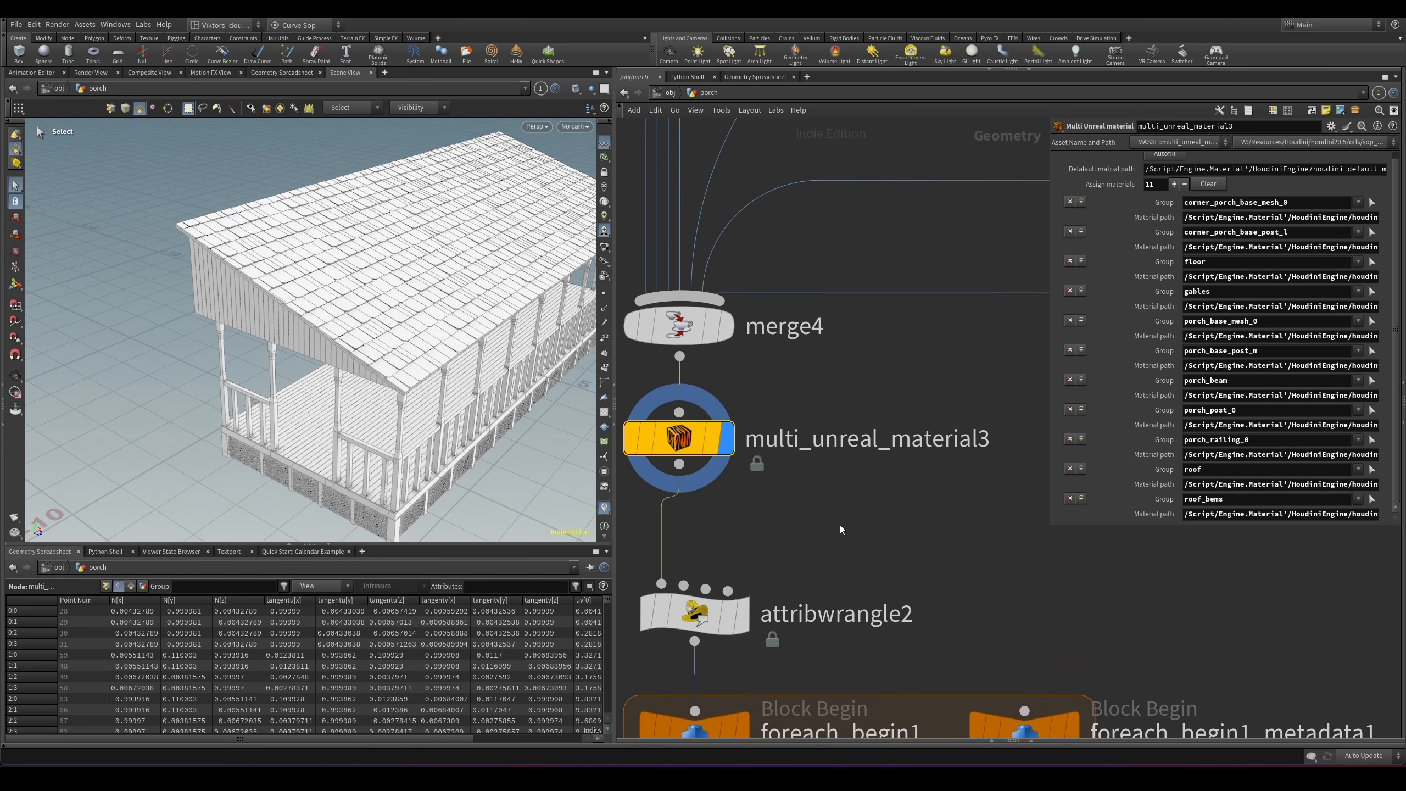
key("Tab")
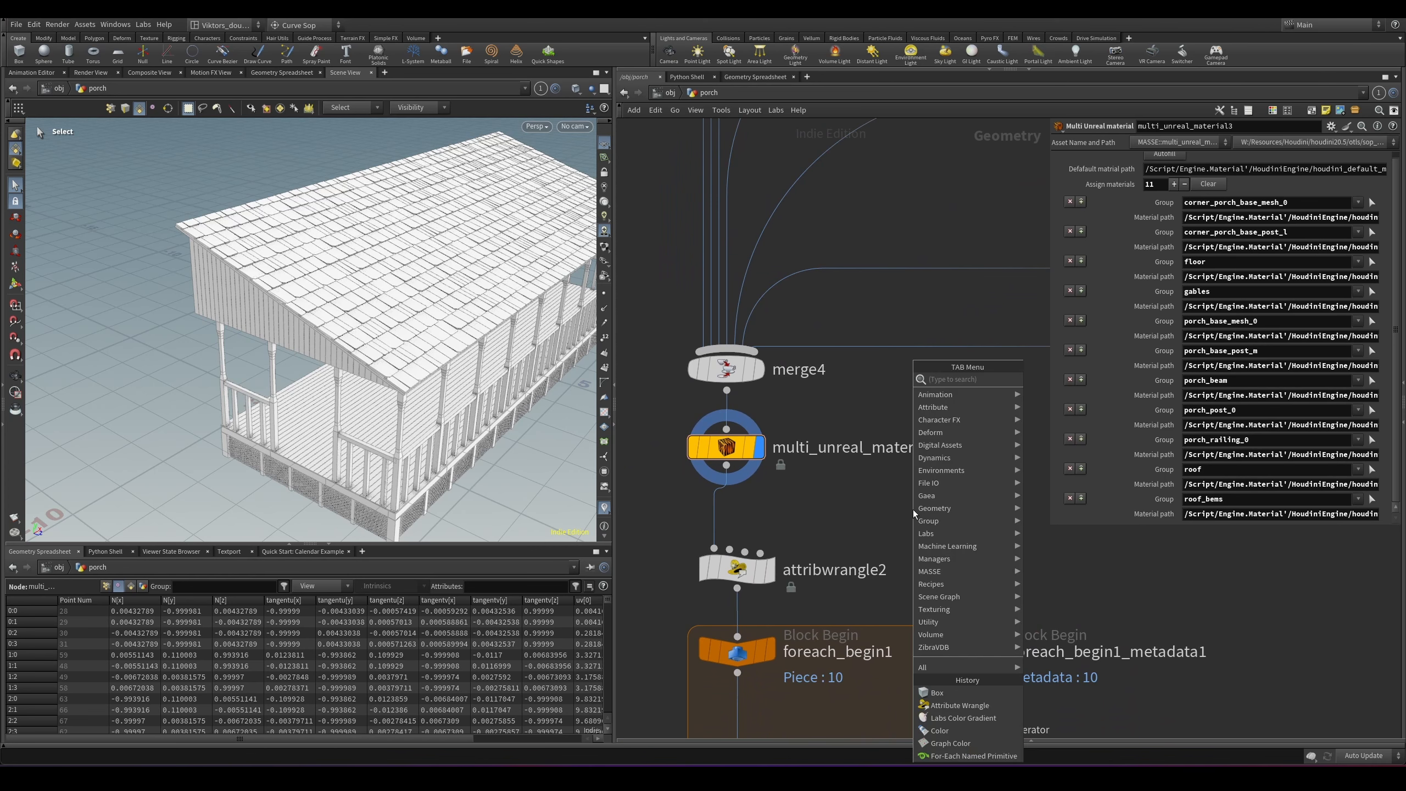
type("real m")
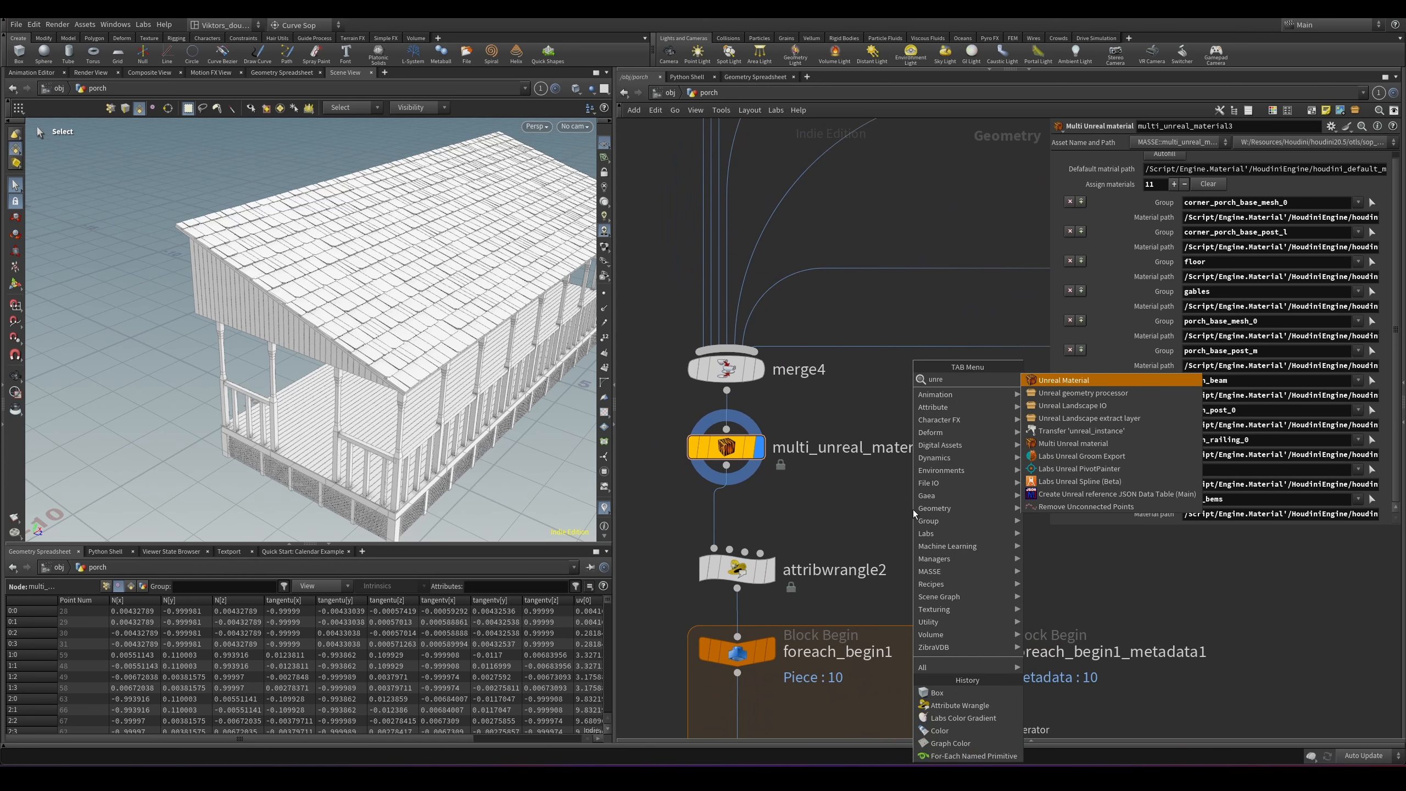
key("Return")
key("Return")
scroll(872, 553, "down", 4)
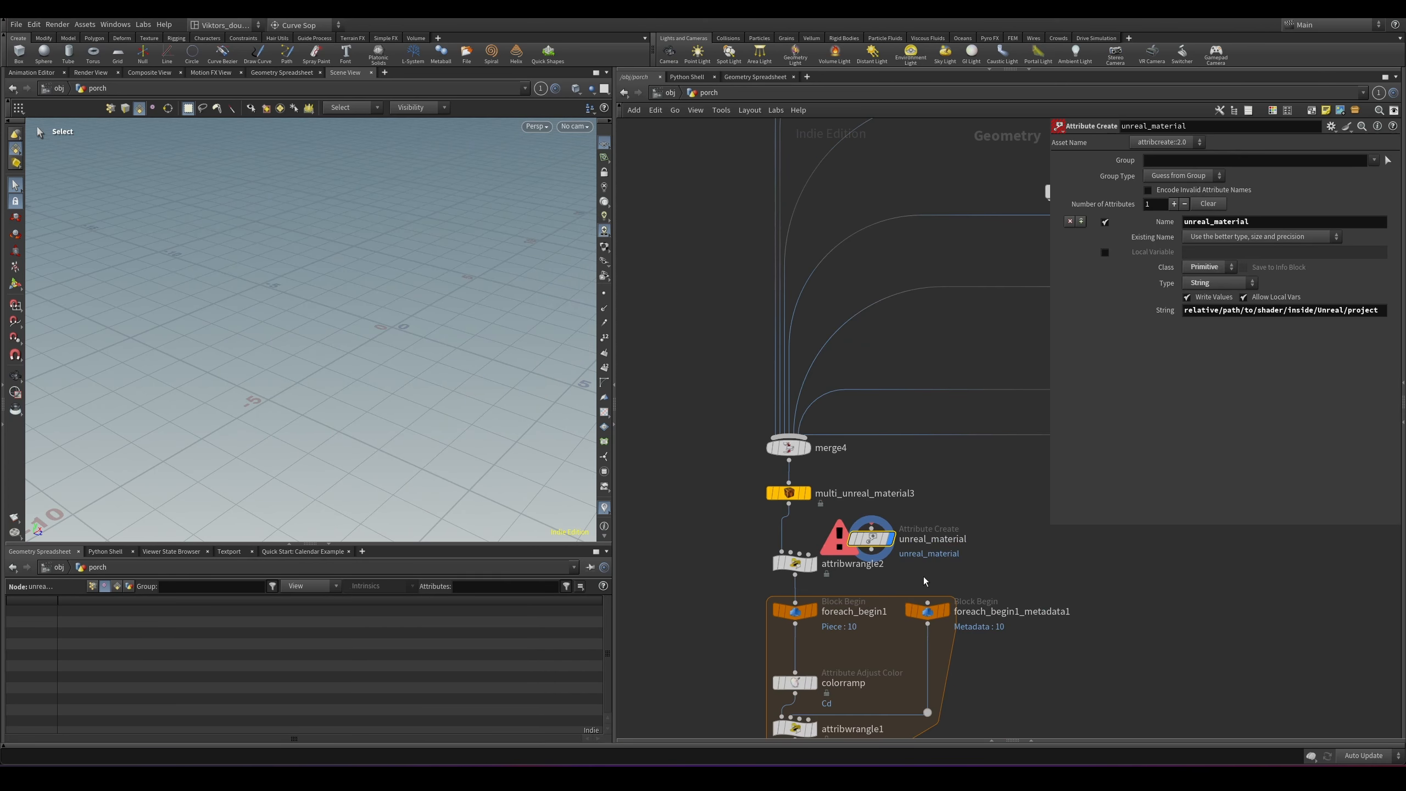
Step: Move the Unreal Material node clear of the chain and highlight its unreal_material attribute name
scroll(977, 689, "up", 3)
left_click_drag(823, 468, 960, 390)
middle_click_drag(1018, 495, 828, 487)
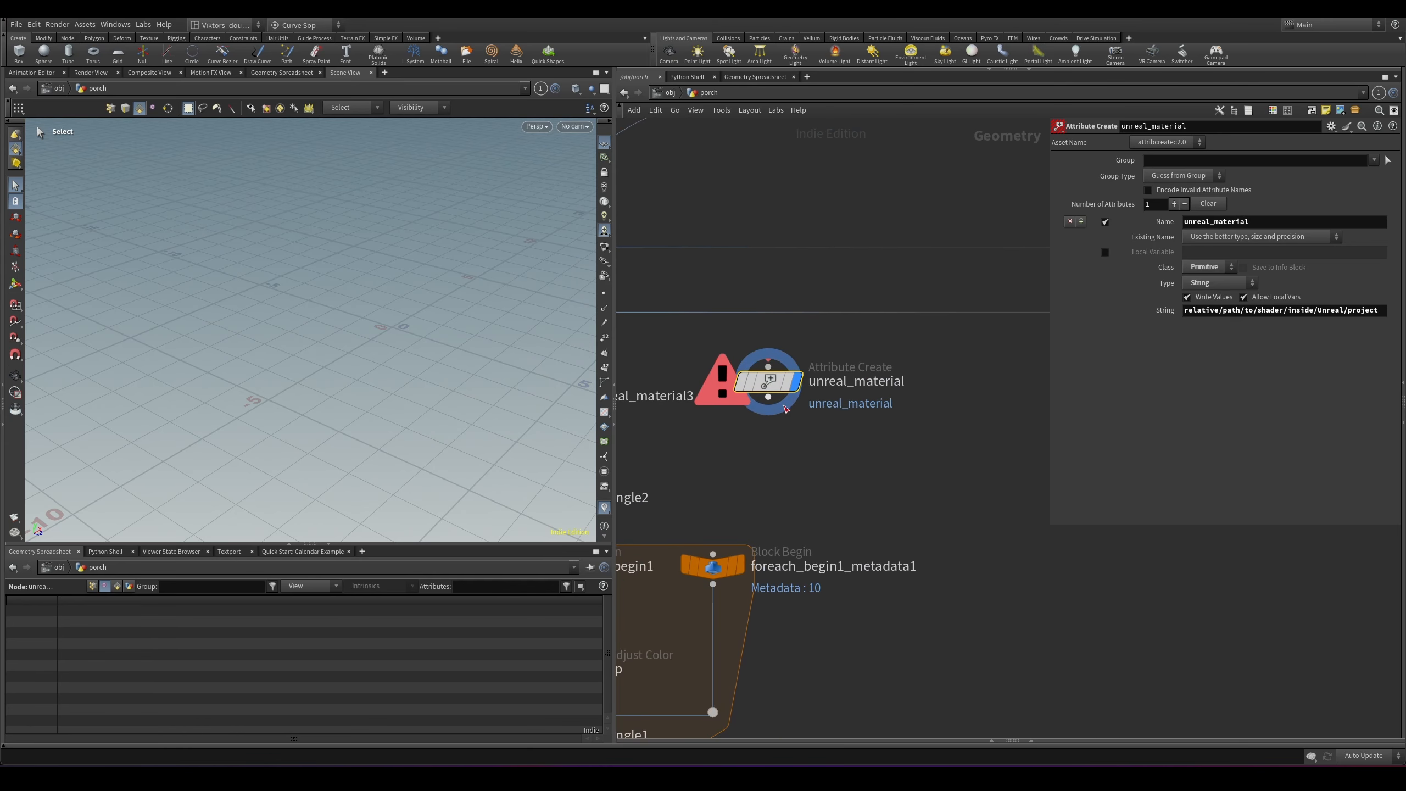
left_click_drag(773, 383, 807, 403)
middle_click_drag(864, 409, 1034, 353)
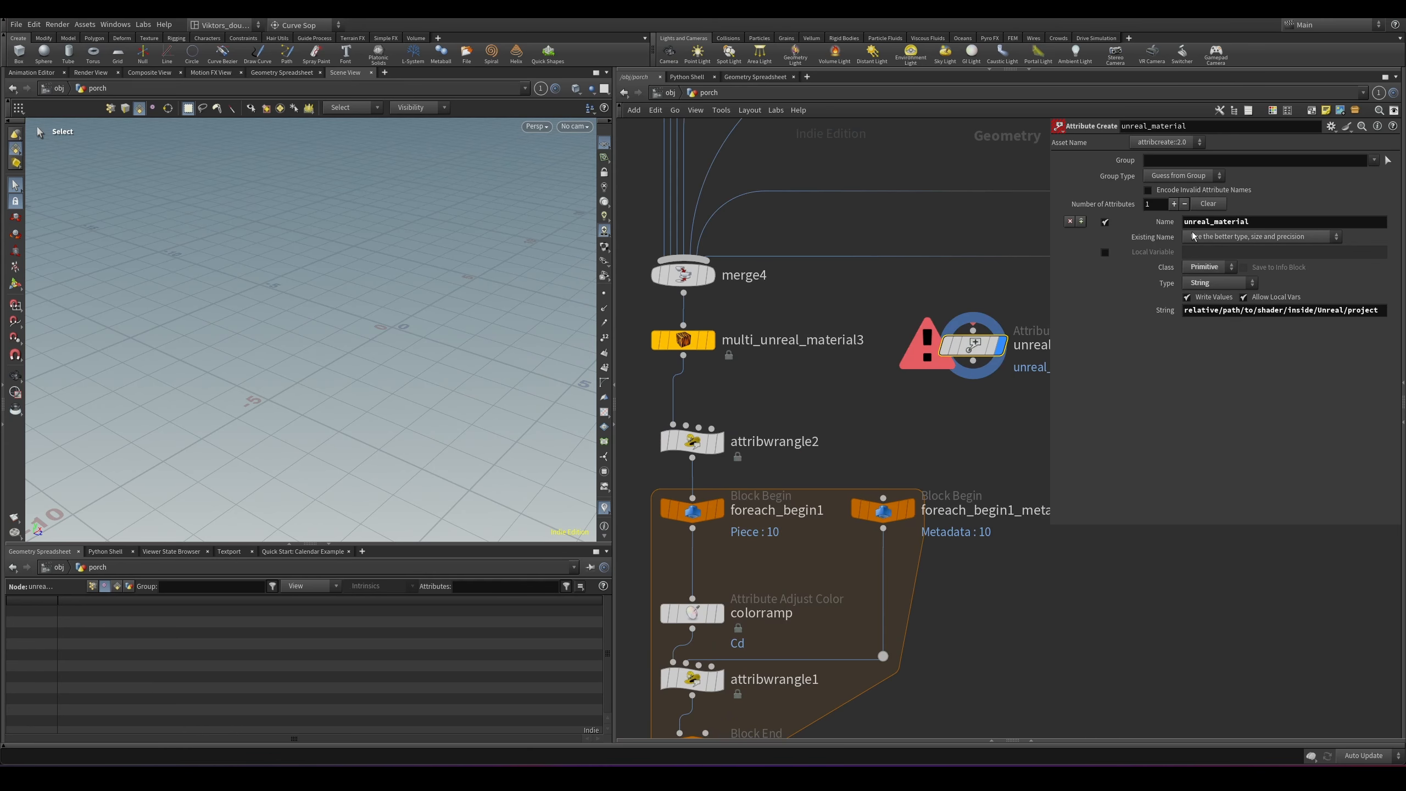
double_click(1225, 222)
middle_click_drag(1001, 298, 959, 308)
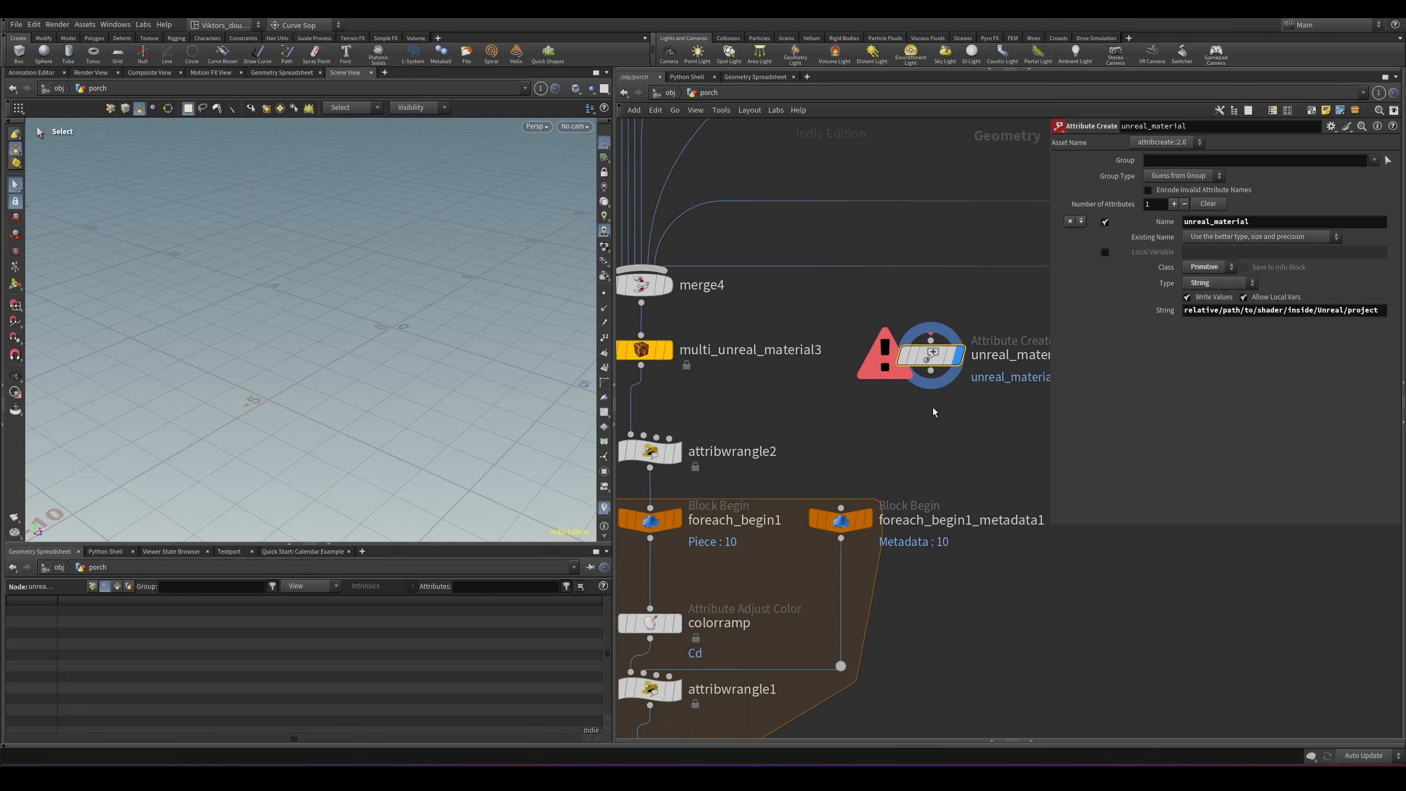
Step: Delete the unconnected Unreal Material node from the porch network
key("Delete")
scroll(896, 391, "down", 5)
scroll(897, 391, "up", 4)
middle_click_drag(959, 406, 815, 385)
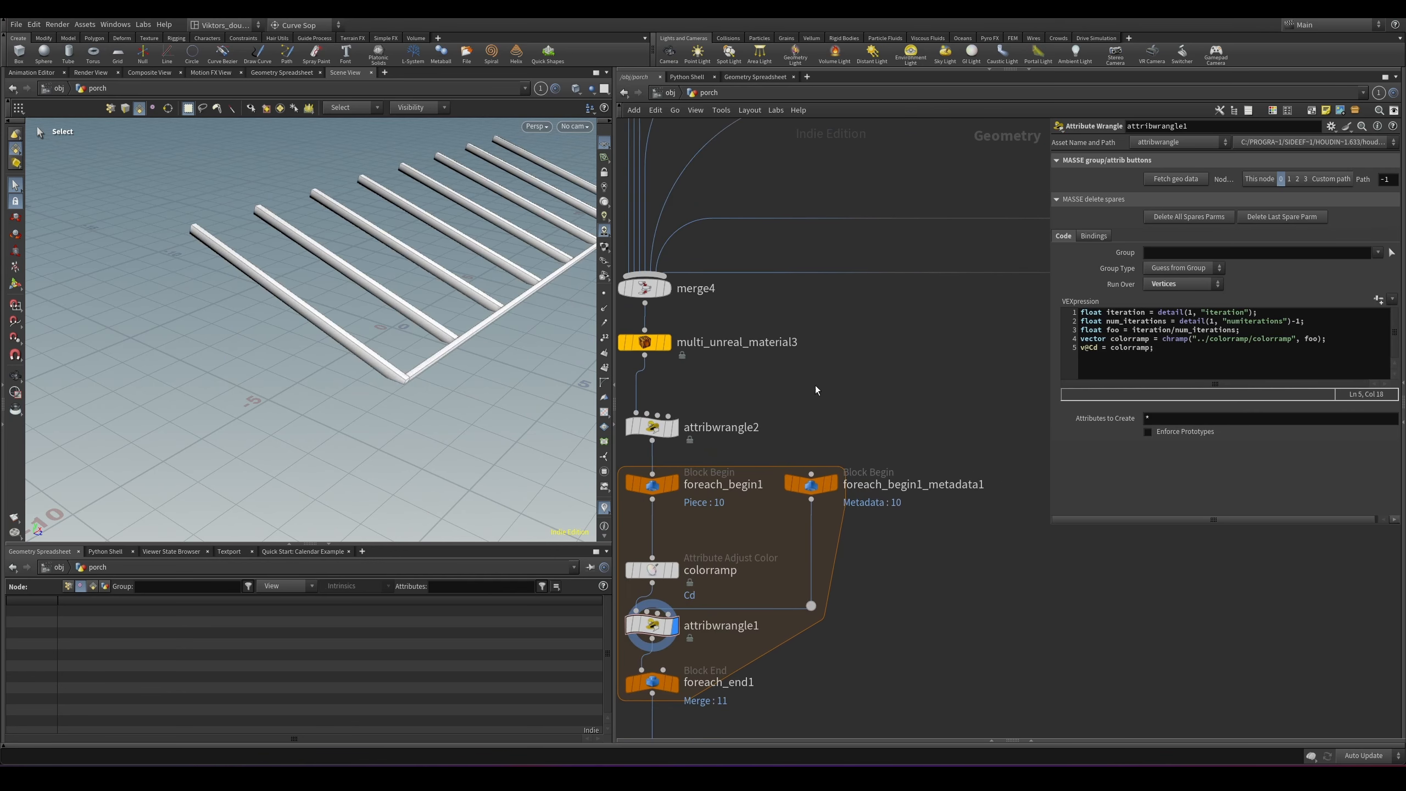
key("Tab")
left_click(868, 371)
scroll(868, 372, "down", 3)
middle_click_drag(763, 329, 796, 377)
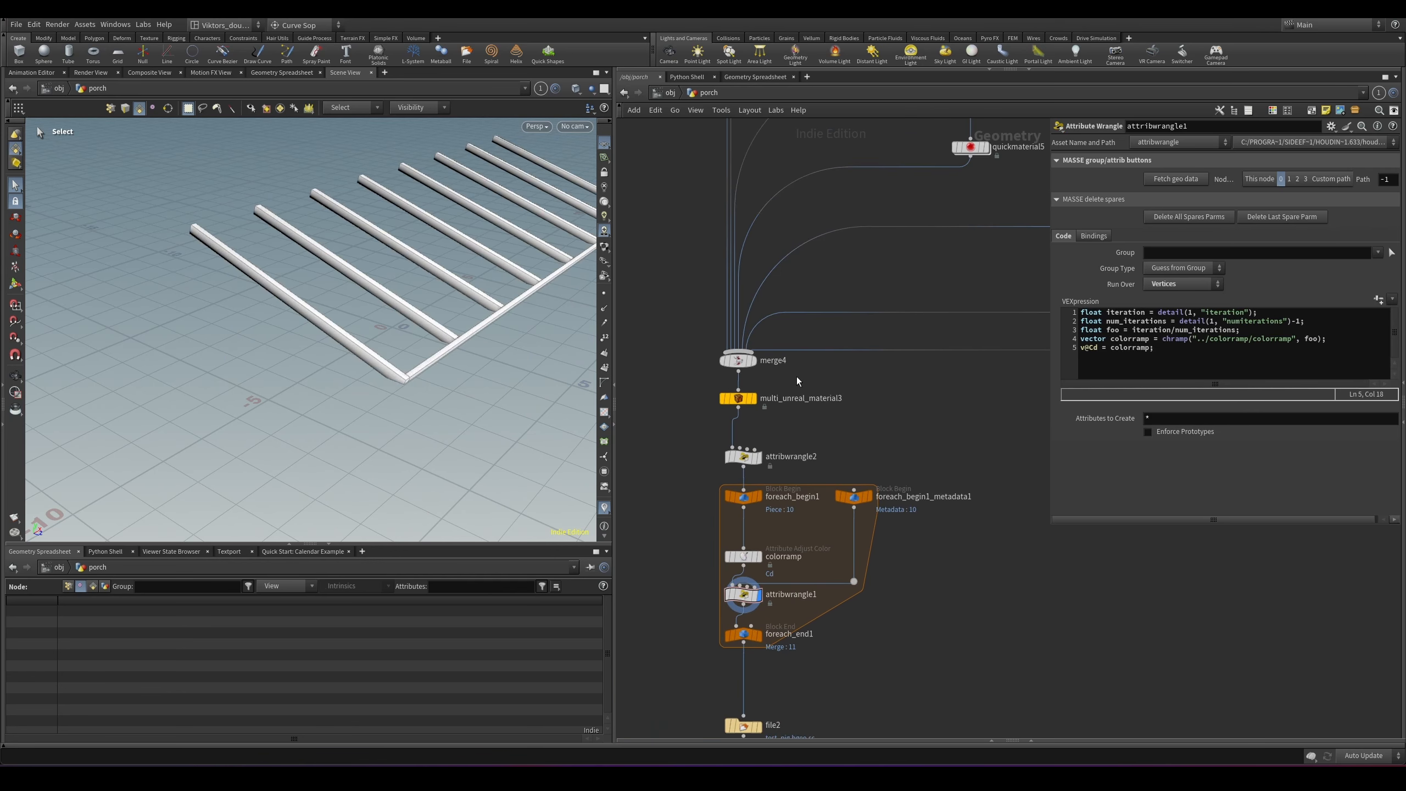
Step: Display the output of the merge4 node above multi_unreal_material3
scroll(796, 376, "up", 3)
left_click(699, 352)
left_click(736, 354)
scroll(798, 418, "up", 2)
key("Tab")
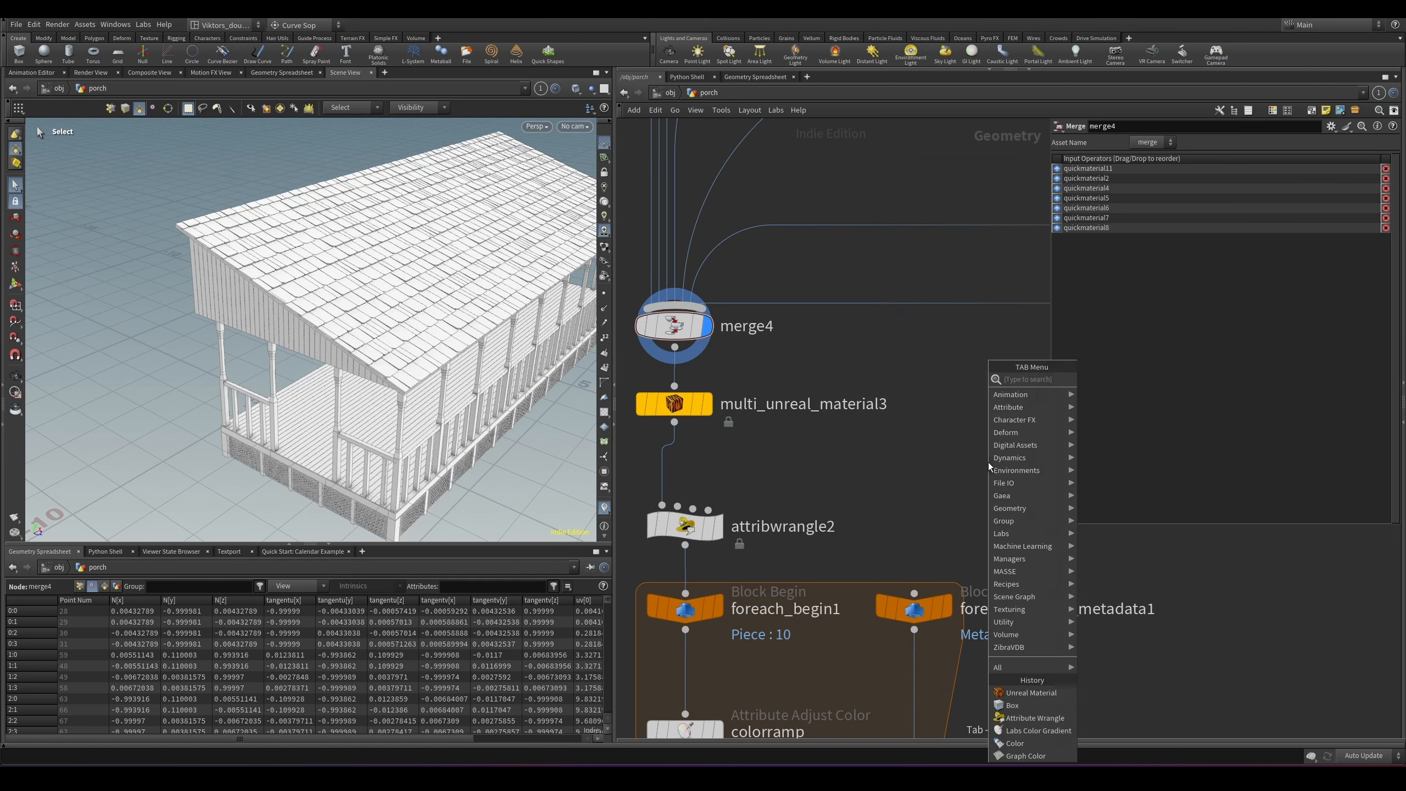
left_click(965, 460)
key("Tab")
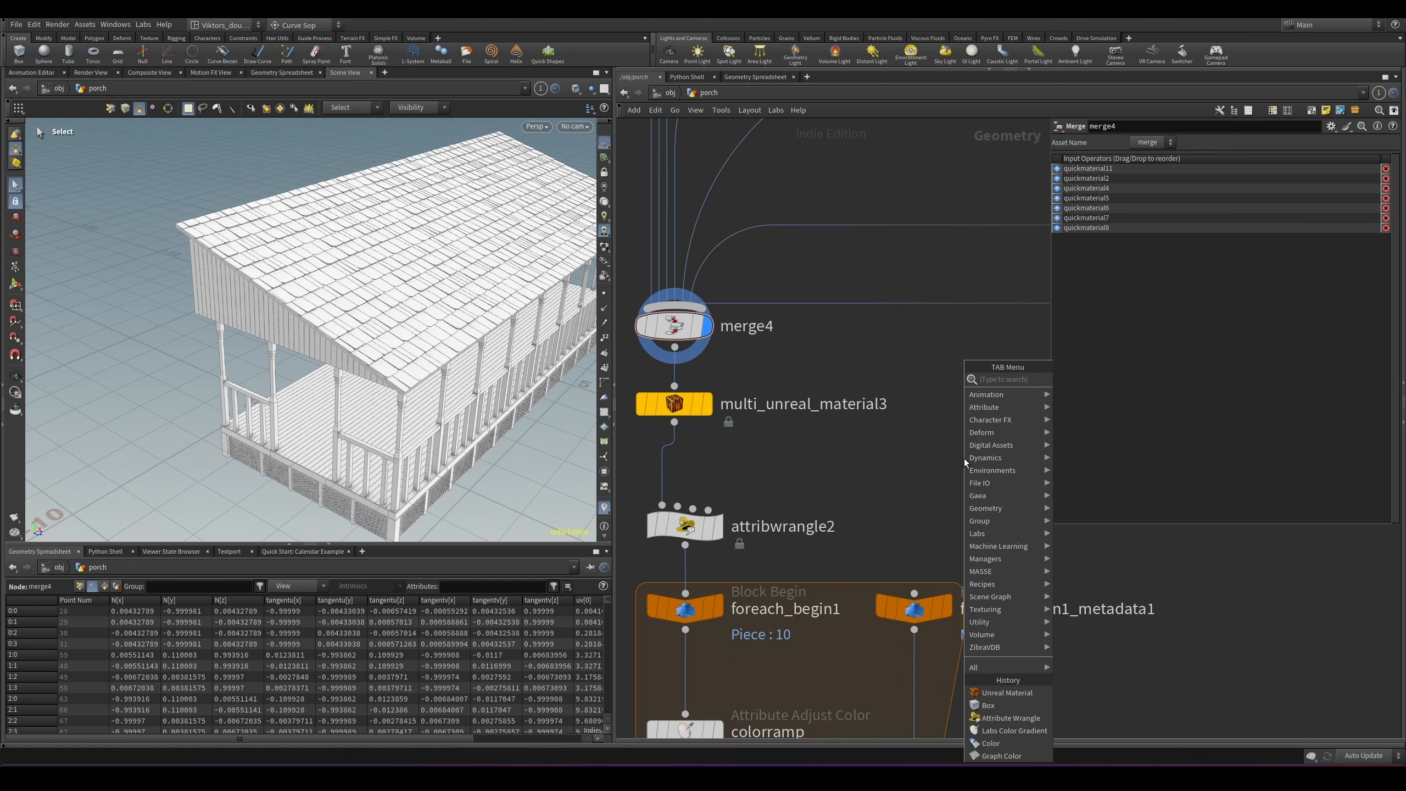
left_click(905, 445)
scroll(903, 445, "down", 8)
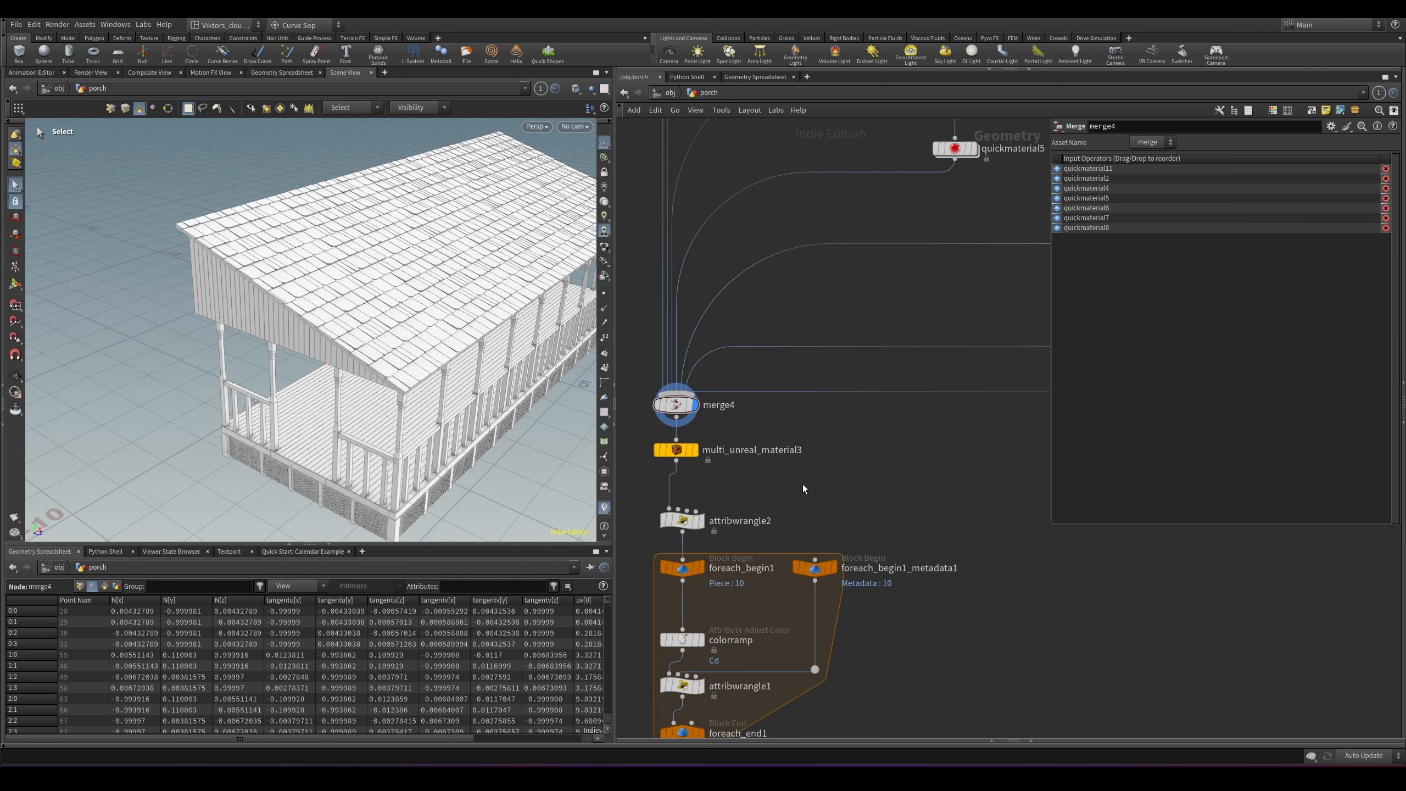
Step: Compare the multi_unreal_material3 output with the merge4 output by displaying each node in turn
middle_click_drag(828, 461, 927, 487)
scroll(851, 481, "up", 7)
left_click(845, 416)
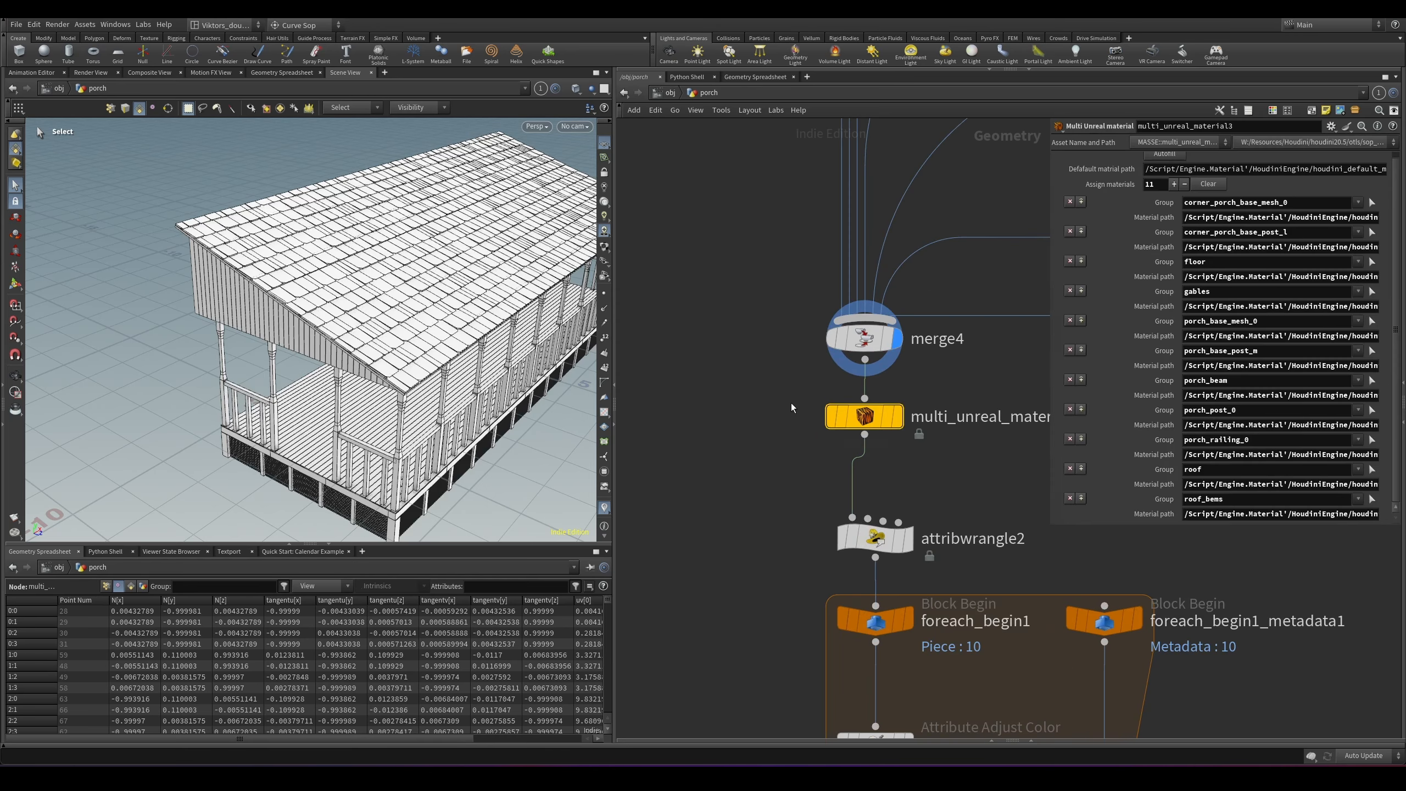
key("r")
scroll(766, 413, "down", 3)
left_click(823, 369)
key("r")
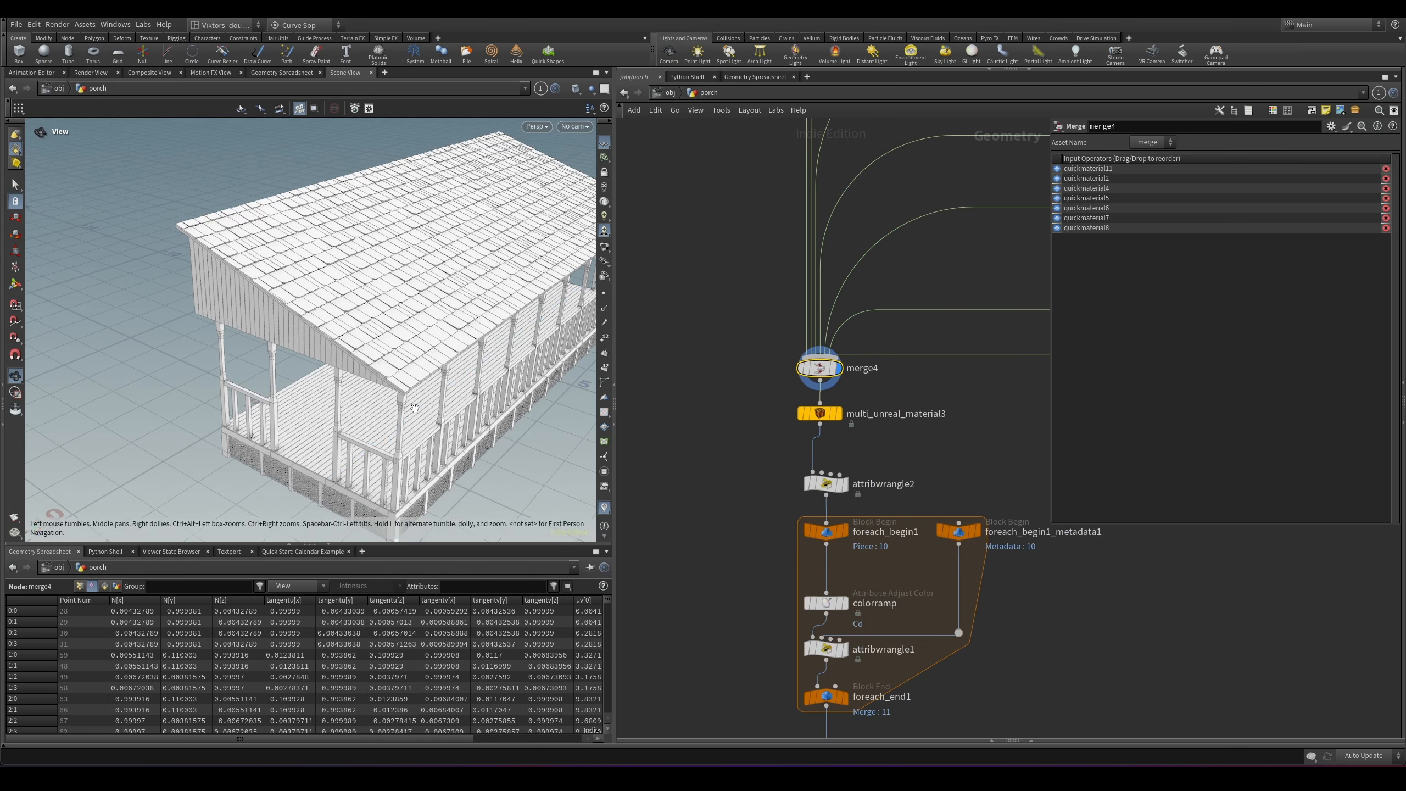
scroll(748, 383, "up", 1)
middle_click_drag(748, 384, 704, 383)
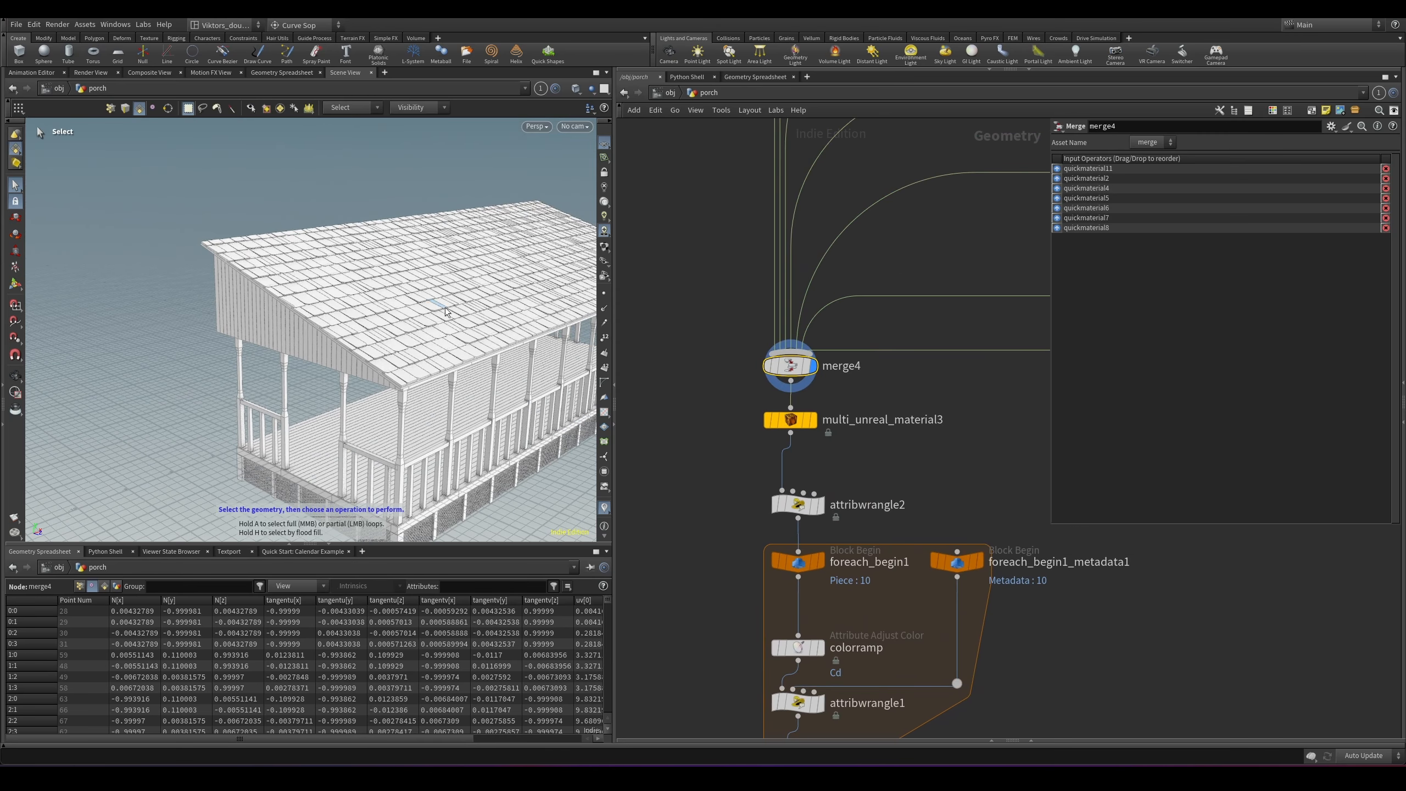
Step: Display the upstream merge1 node and show its primitive group list in the viewport
scroll(703, 342, "down", 3)
scroll(703, 342, "down", 3)
middle_click_drag(708, 283, 696, 579)
scroll(817, 397, "up", 2)
middle_click_drag(817, 398, 905, 405)
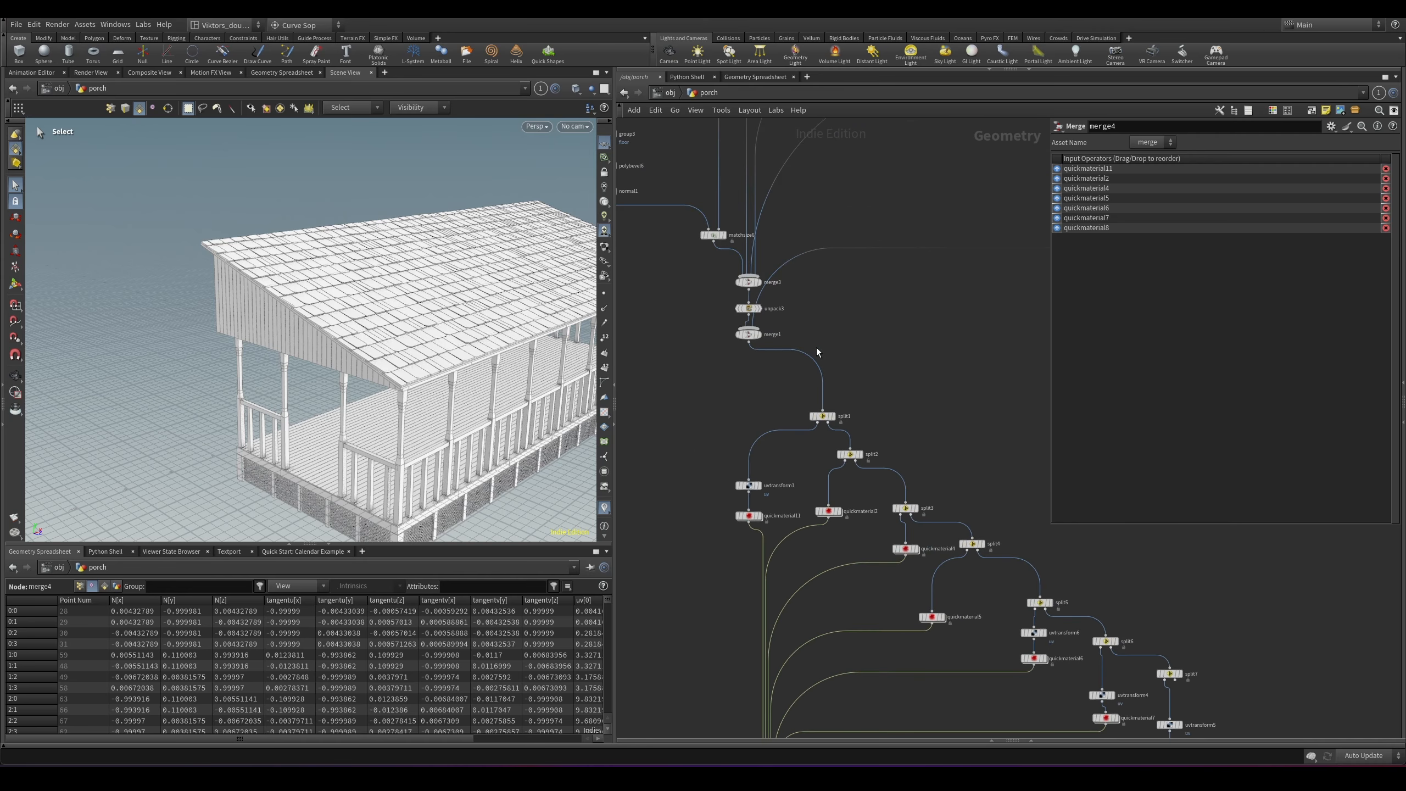
scroll(783, 334, "up", 2)
left_click(732, 334)
key("r")
key("F6")
key("F6")
key("F6")
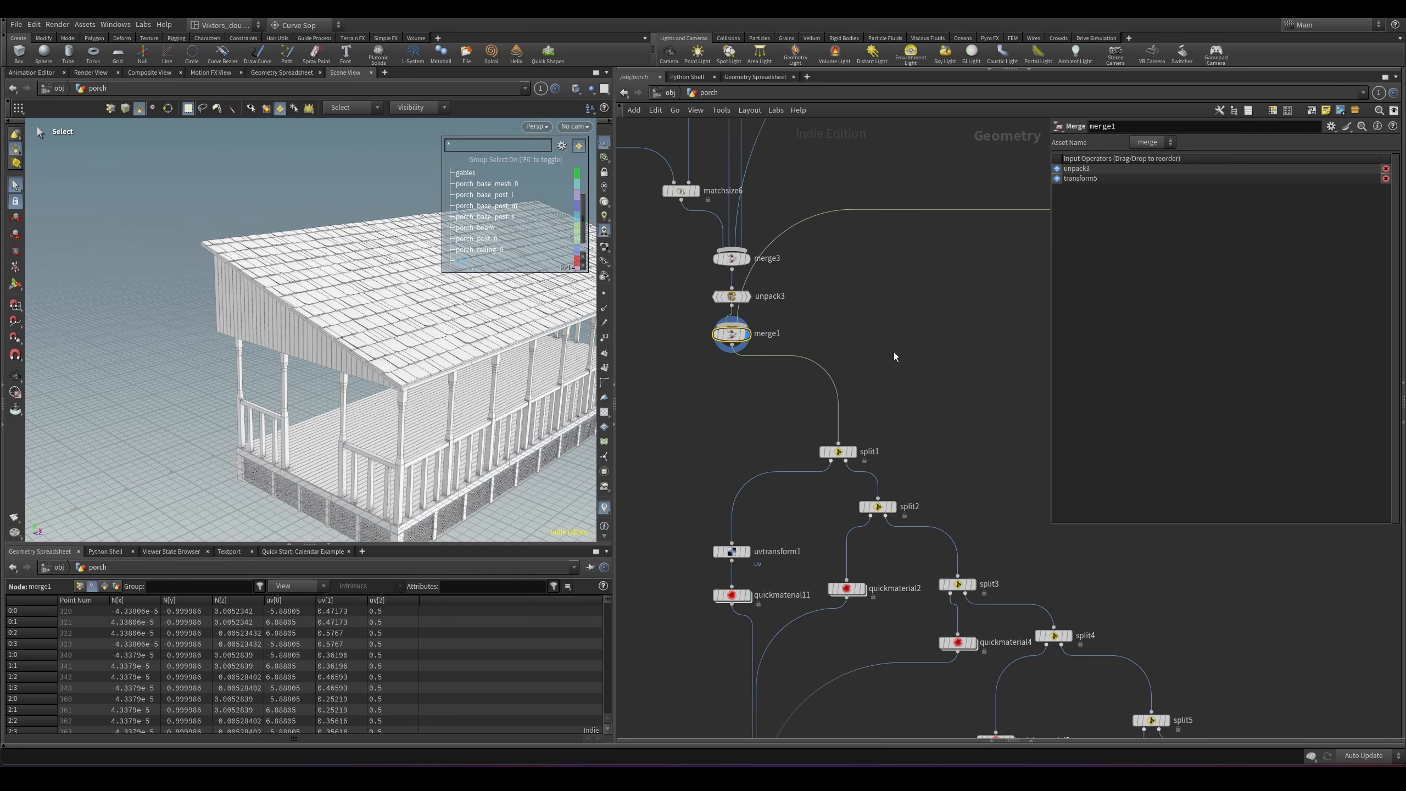
Step: Show the whole porch coloured by group without wireframe and pick the roof group
key("Escape")
mouse_move(544, 431)
left_mouse_down()
mouse_move(468, 408)
mouse_move(486, 387)
left_mouse_up()
key("shift+w")
key("s")
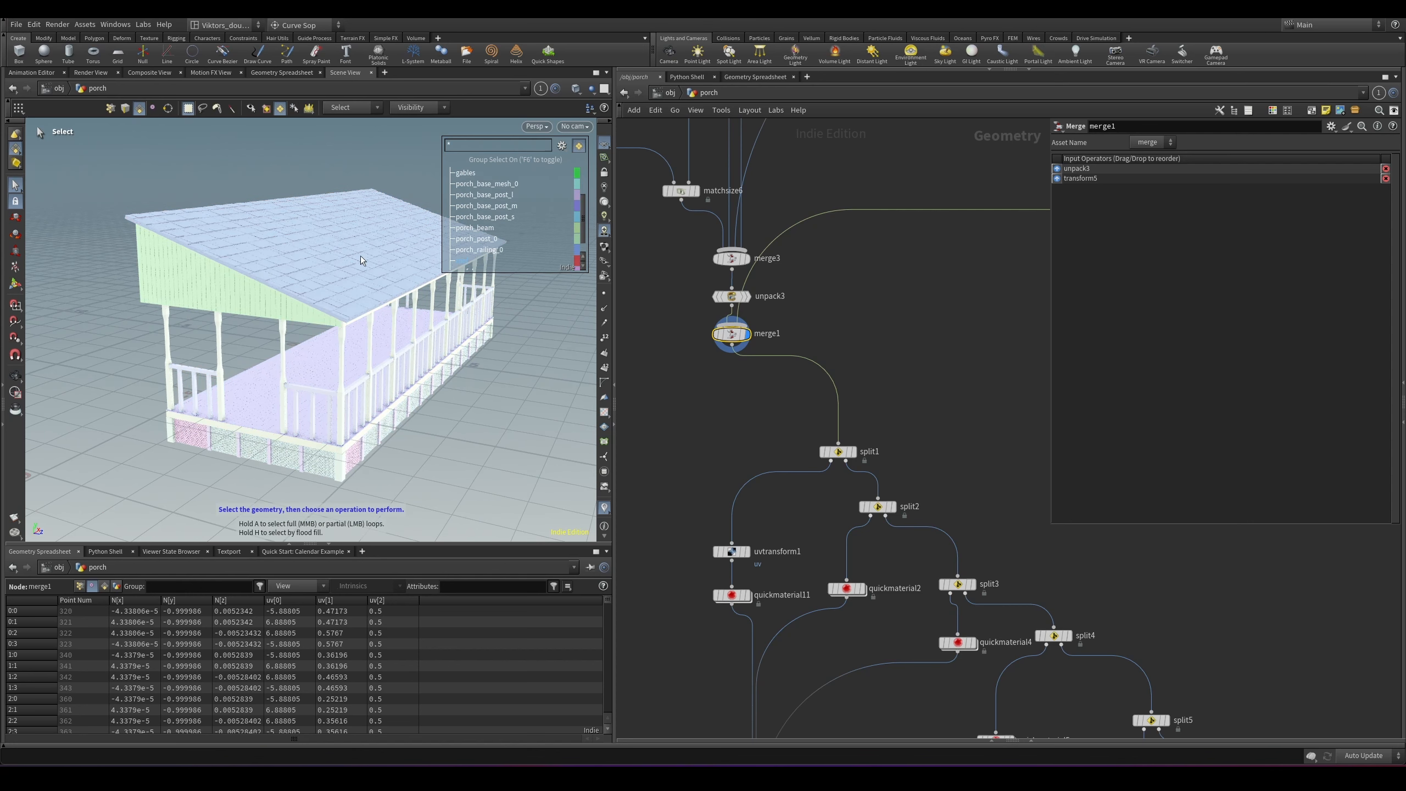
left_click(323, 237)
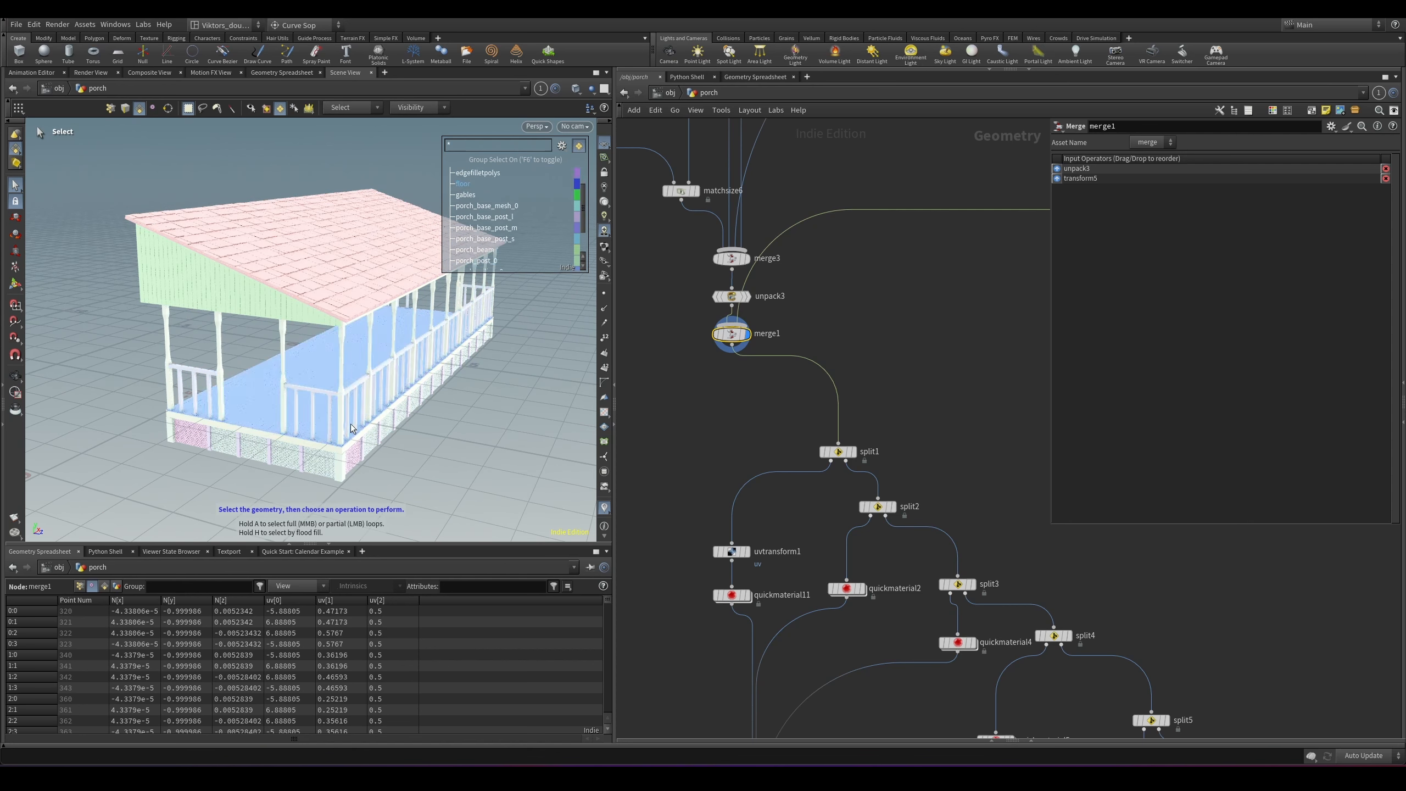
Step: Return to the multi_unreal_material3 node and review the duplicated houdini_default_material assets in Unreal
scroll(692, 524, "down", 5)
middle_click_drag(692, 525, 781, 279)
scroll(850, 513, "up", 5)
scroll(802, 505, "up", 4)
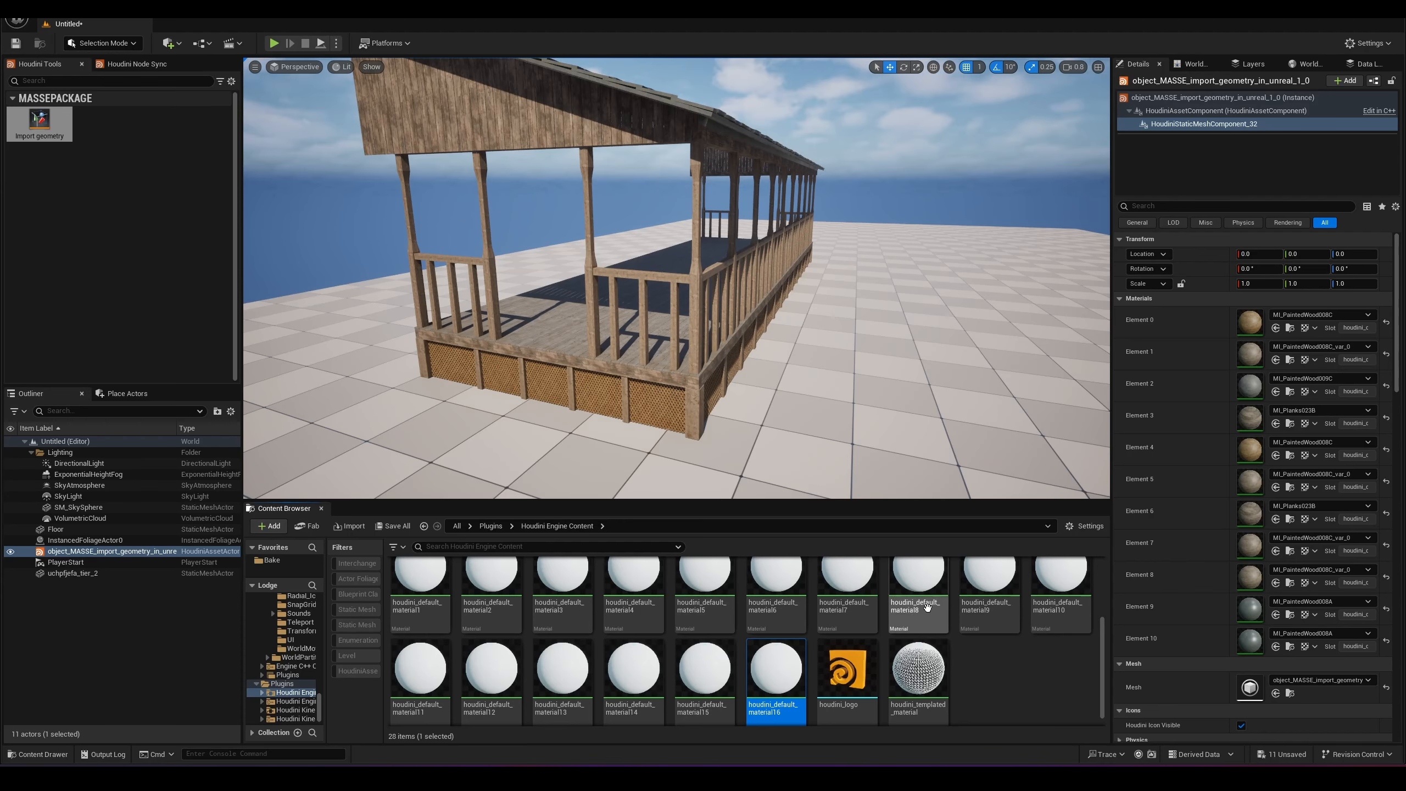
scroll(1099, 611, "down", 1)
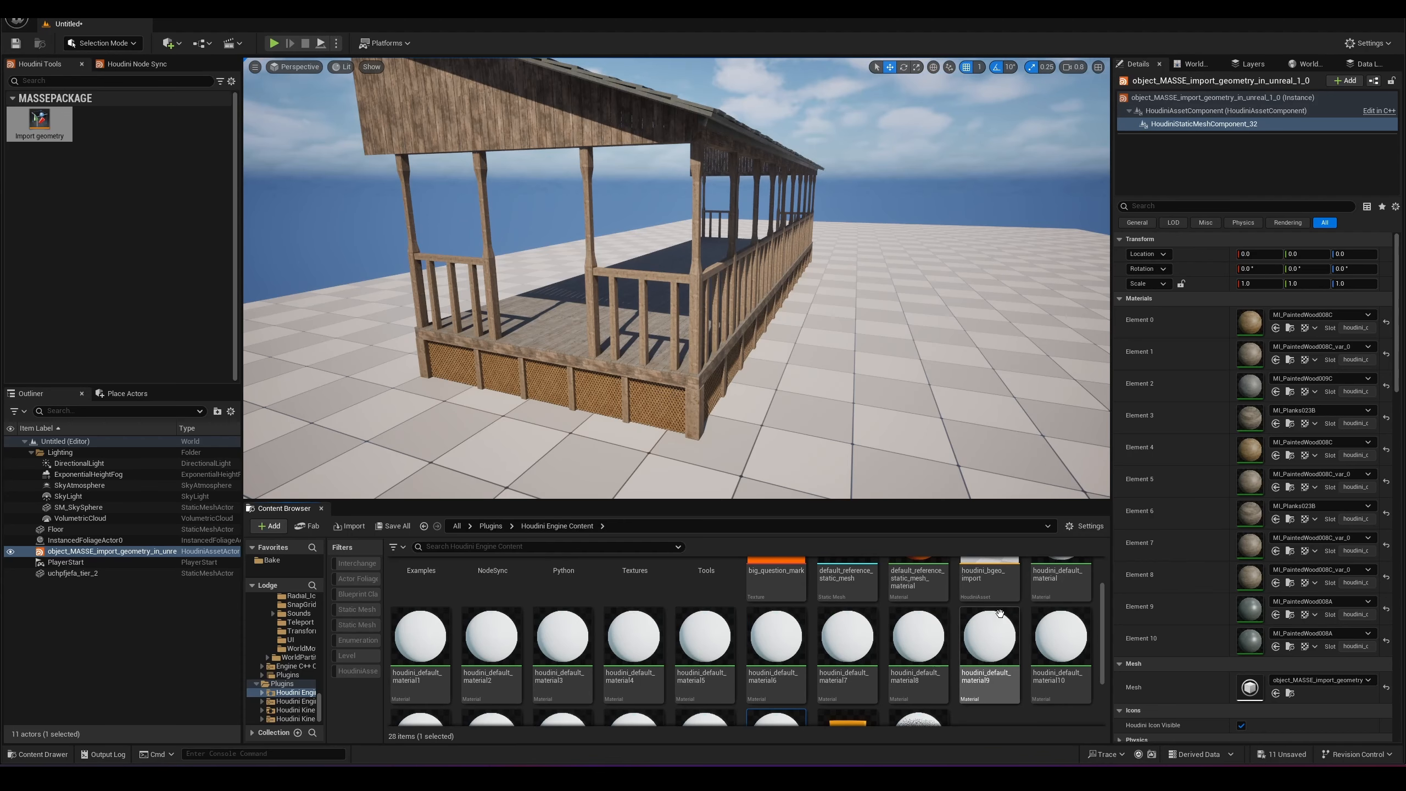
scroll(1099, 611, "up", 1)
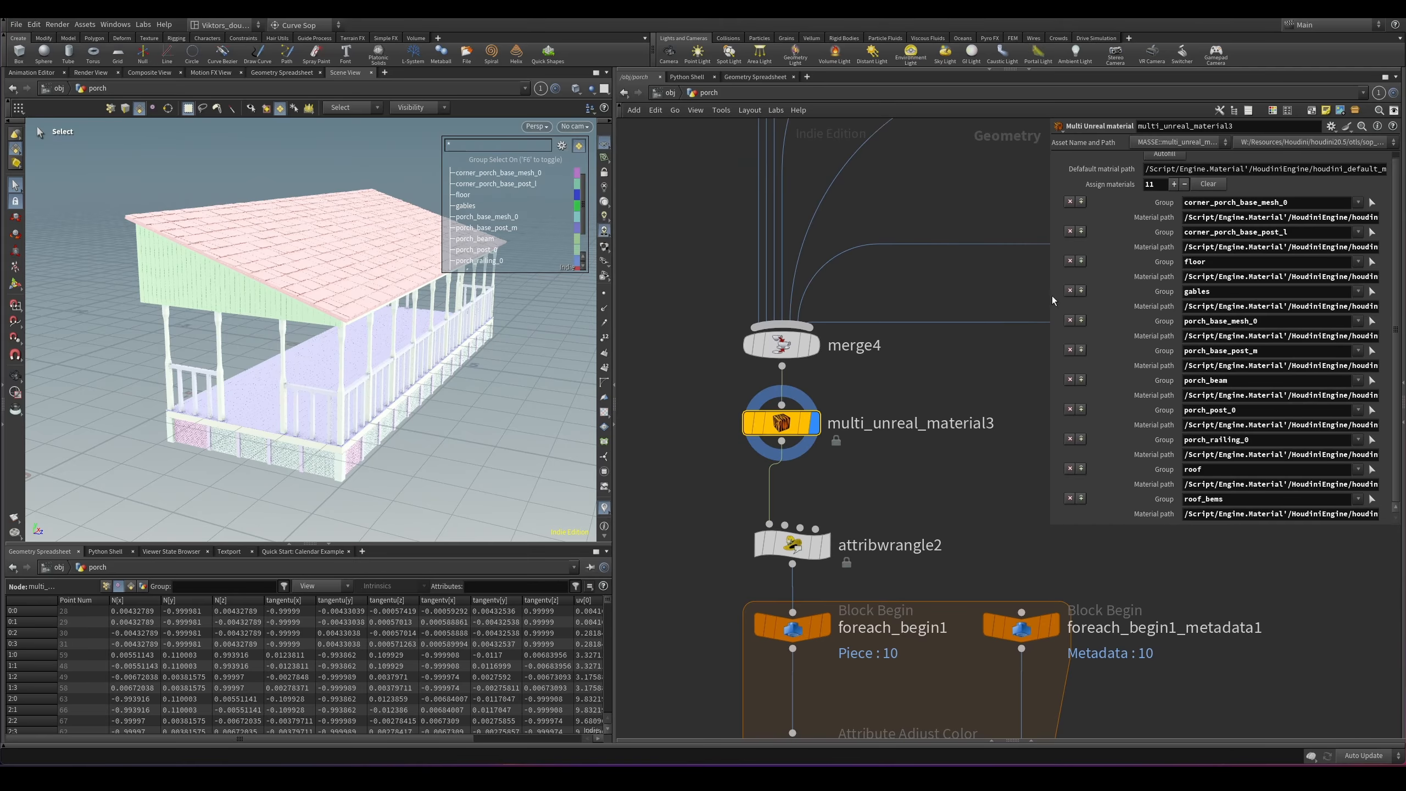
Step: In Houdini, widen the multi_unreal_material3 parameters to show full material paths and highlight the default material path
left_click_drag(1049, 294, 837, 294)
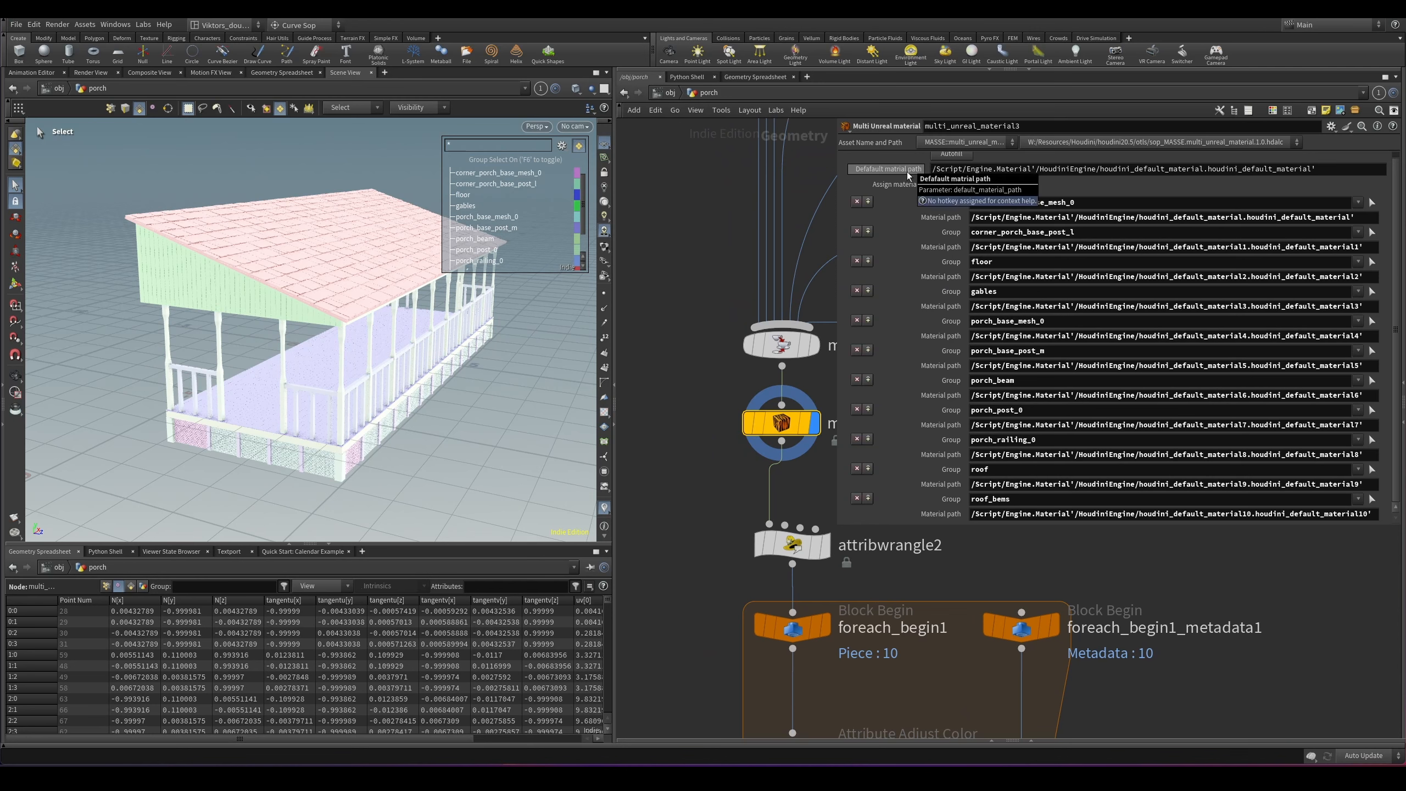
left_click_drag(1350, 174, 929, 182)
left_click(968, 171)
Step: Examine the parts of the default material path in multi_unreal_material3 and select the whole path
scroll(1193, 255, "up", 1)
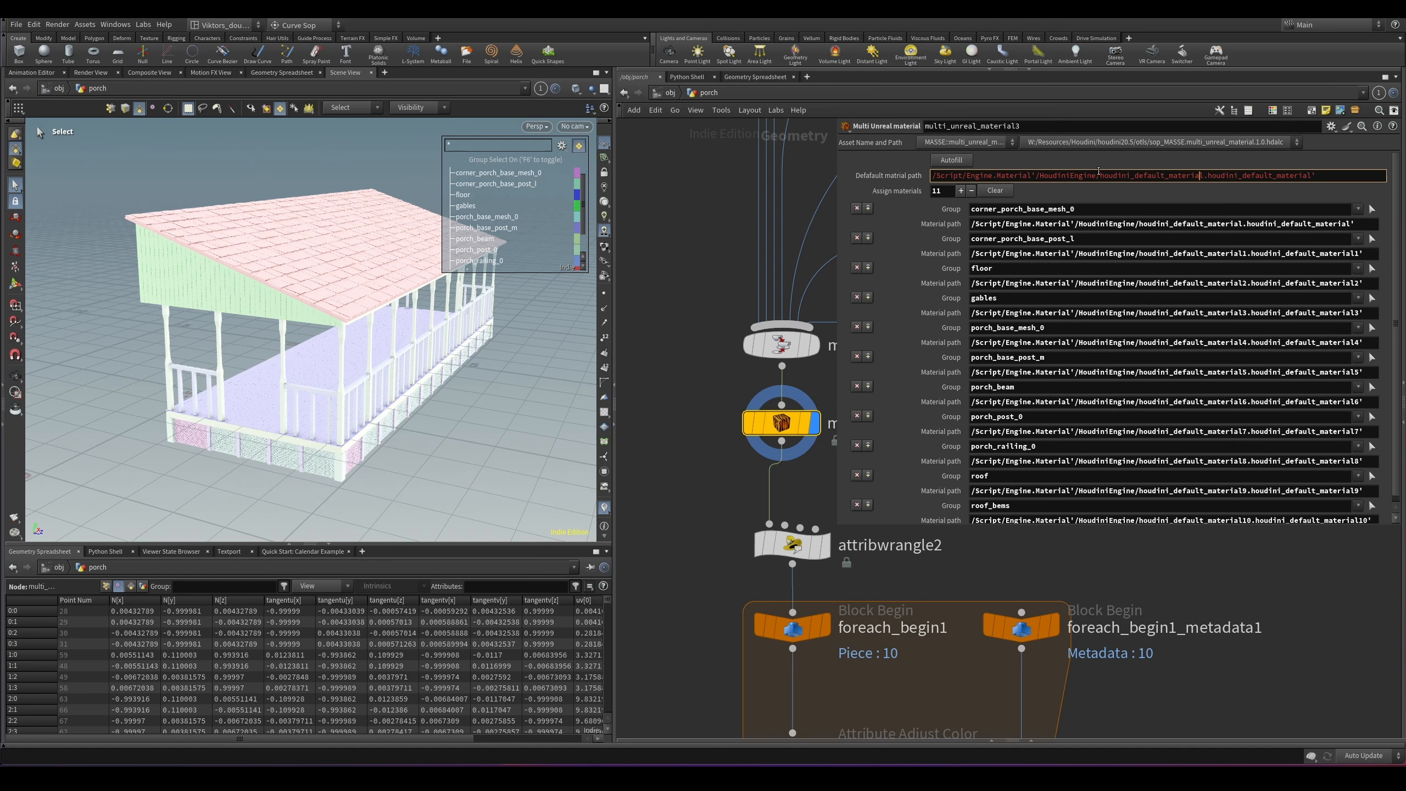
double_click(1169, 174)
left_click(1243, 177)
left_click_drag(1327, 179, 910, 182)
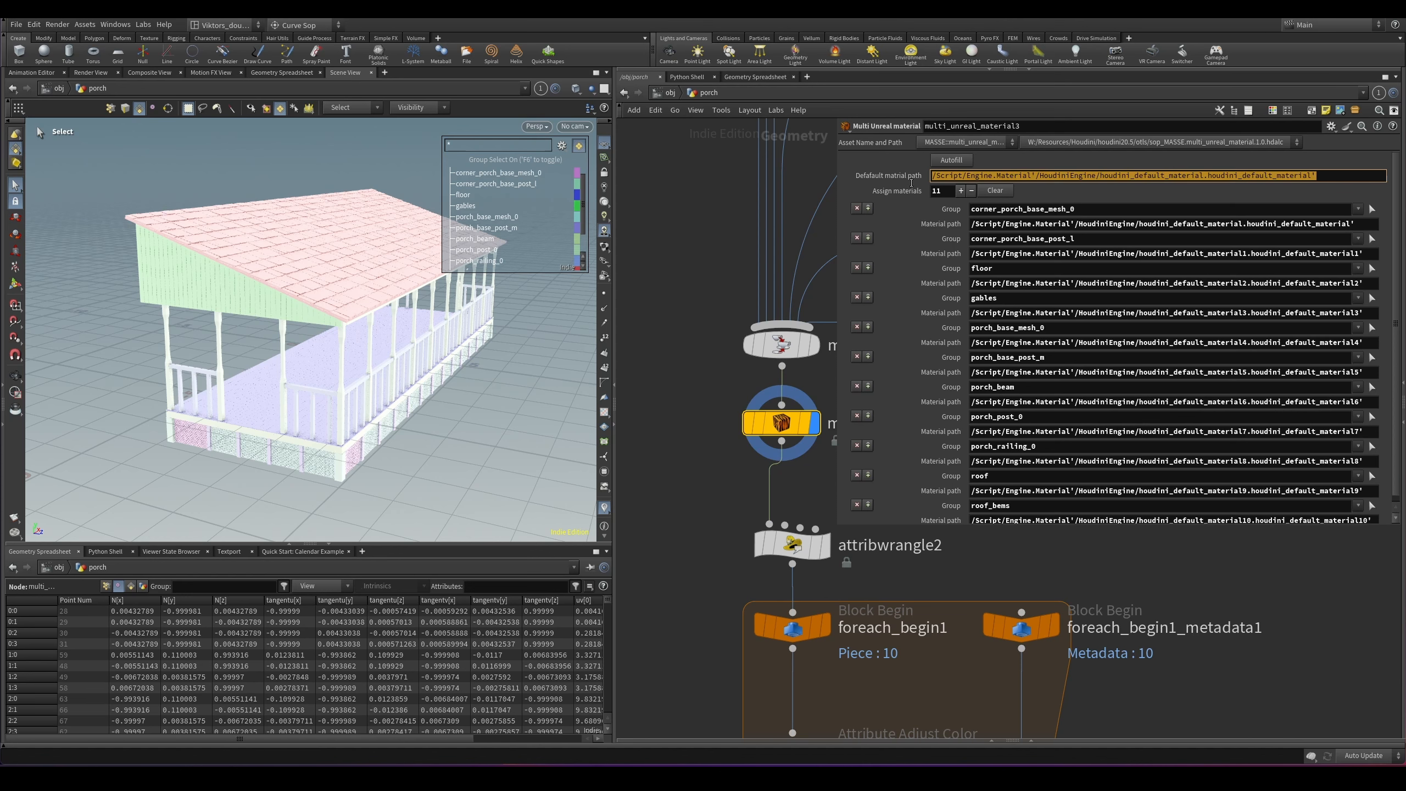
left_click(1311, 177)
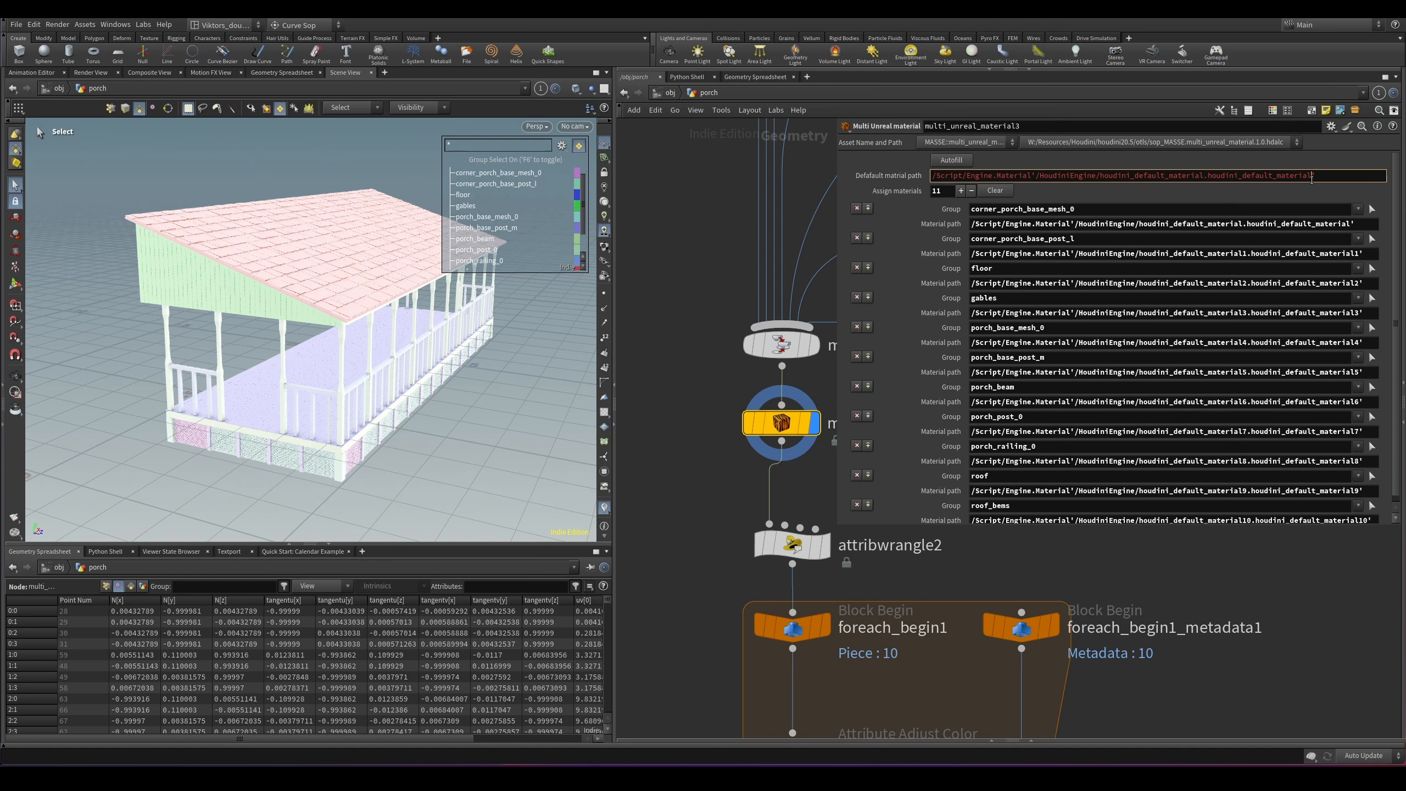
left_click_drag(1302, 176, 1165, 192)
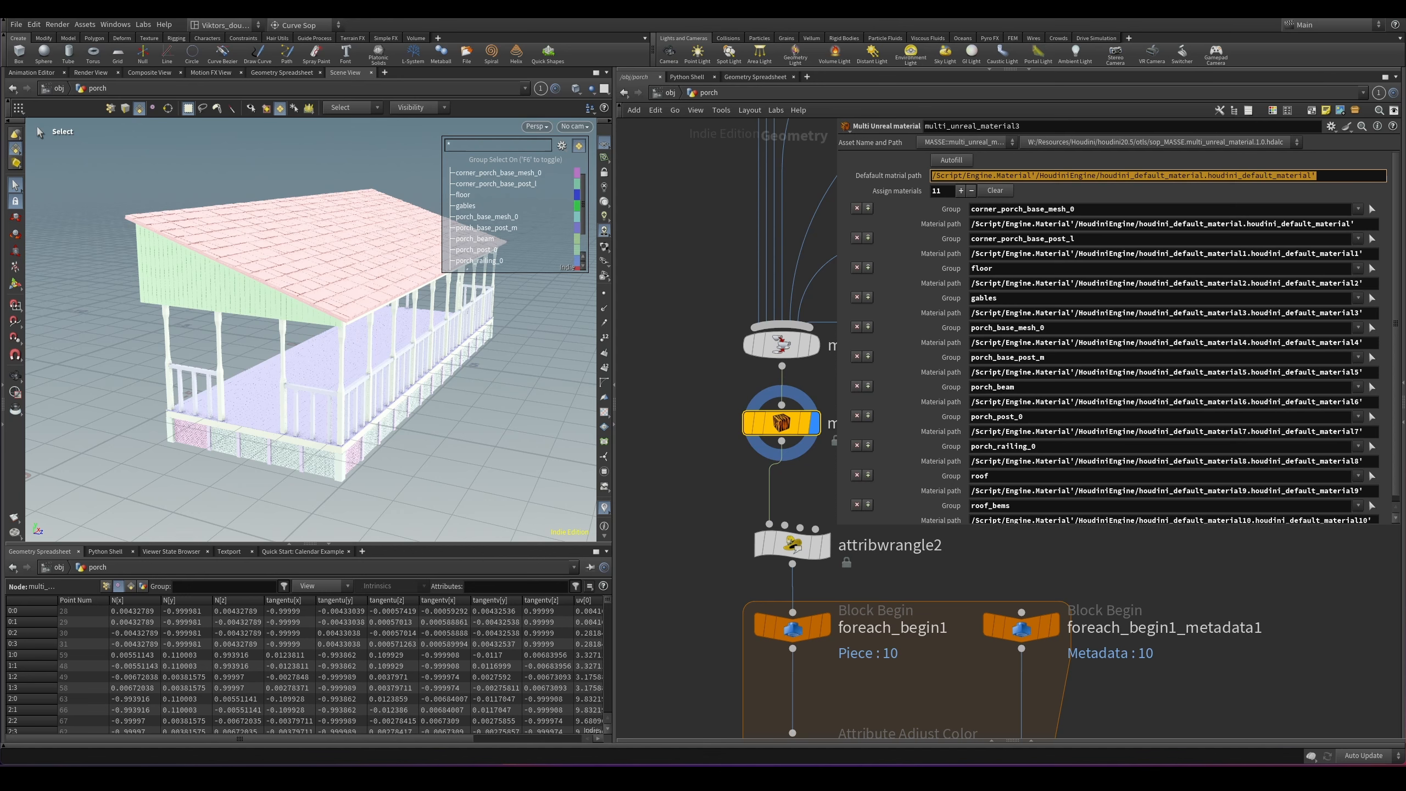
Step: Switch to Unreal and locate houdini_default_material in the Houdini Engine Content folder
mouse_move(646, 775)
left_click(647, 721)
scroll(1017, 652, "down", 1)
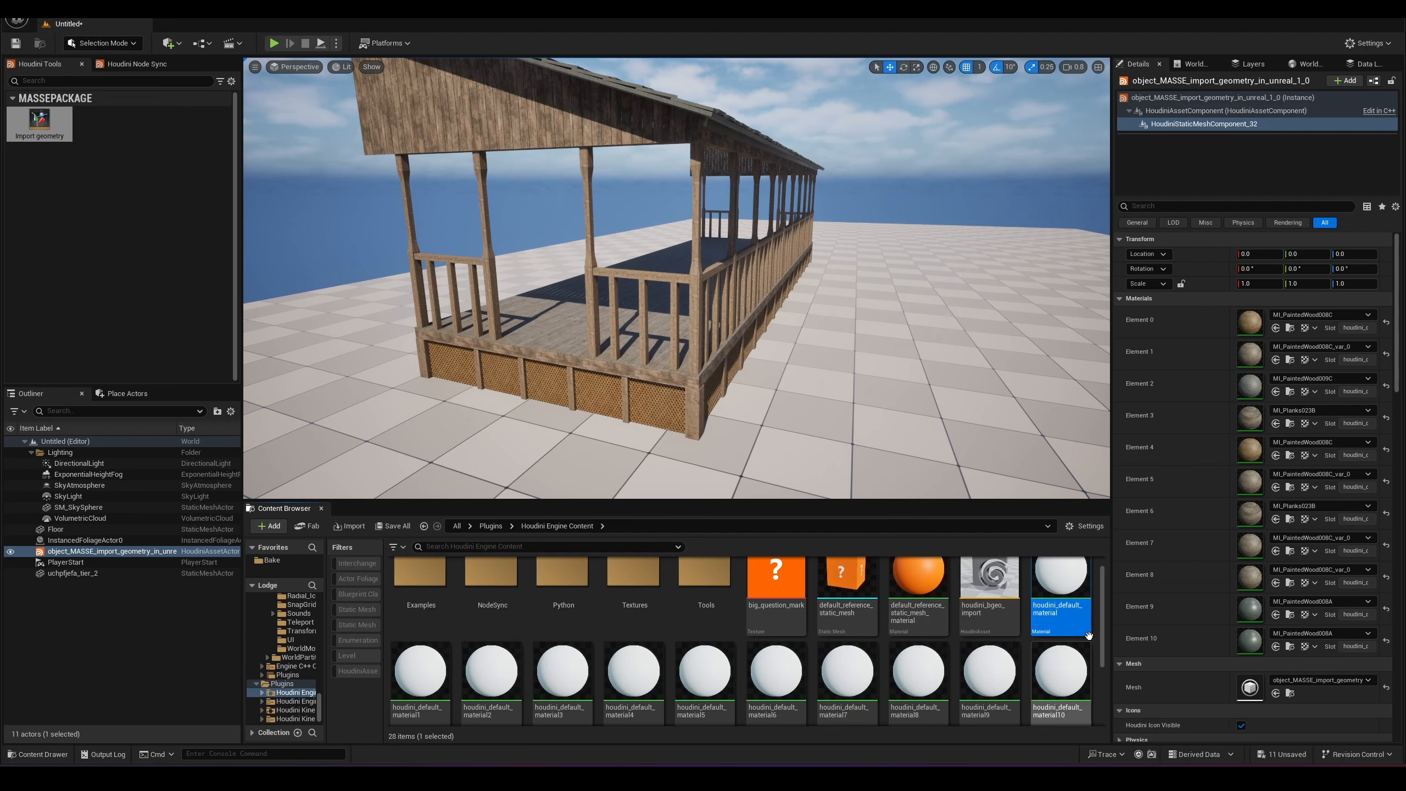
Step: Look over the duplicated default materials, return to Houdini and clear all material assignments in multi_unreal_material3
scroll(941, 665, "down", 3)
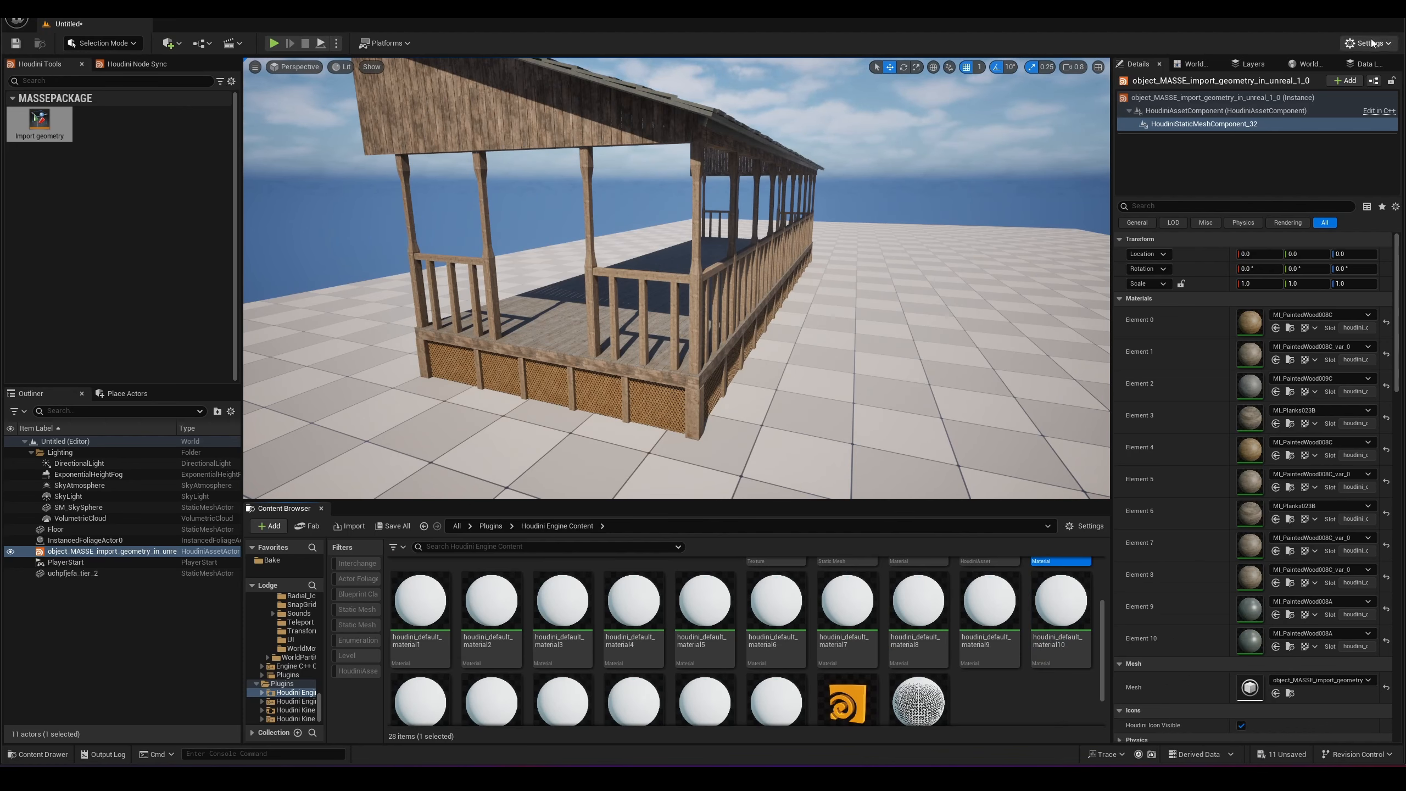
left_click(1345, 10)
scroll(1212, 405, "down", 1)
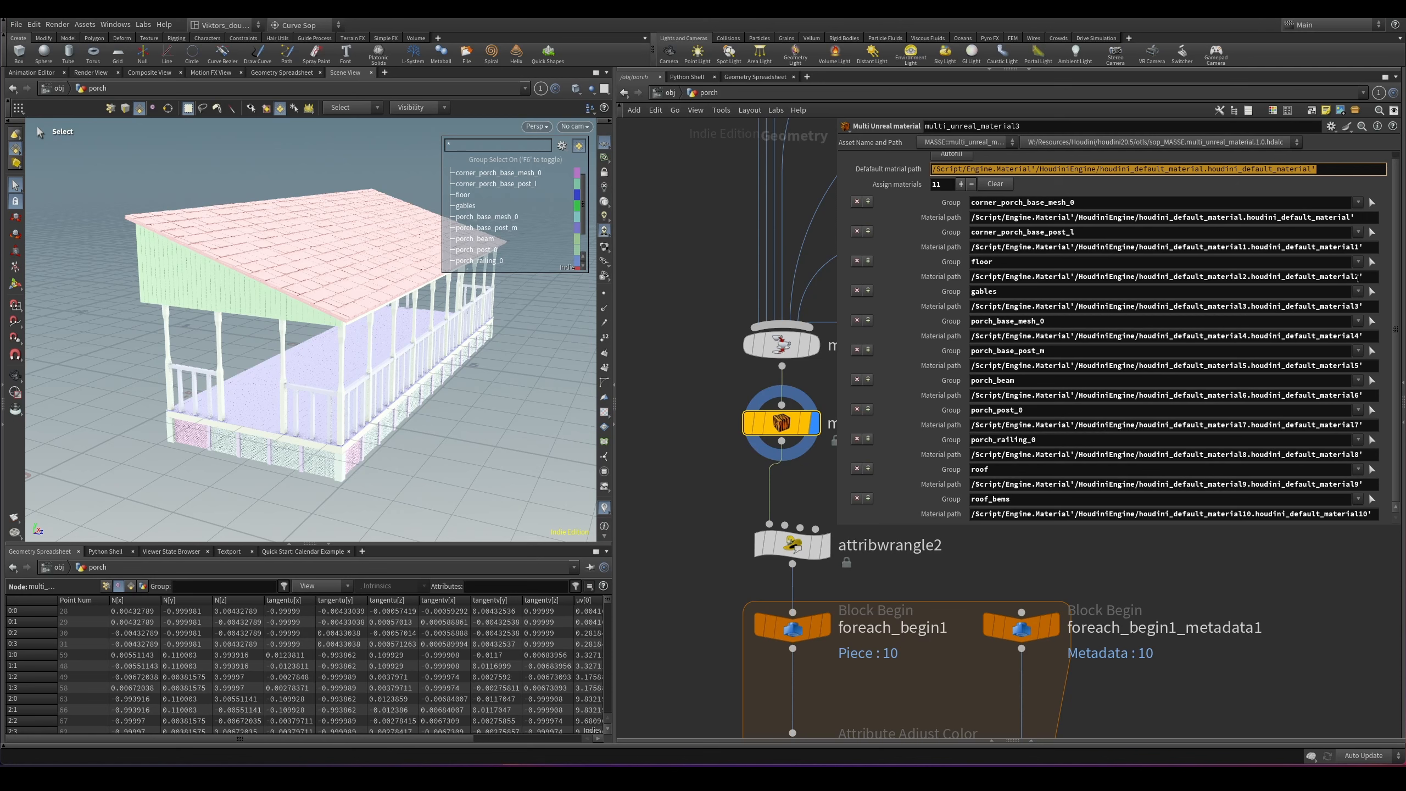
left_click(995, 184)
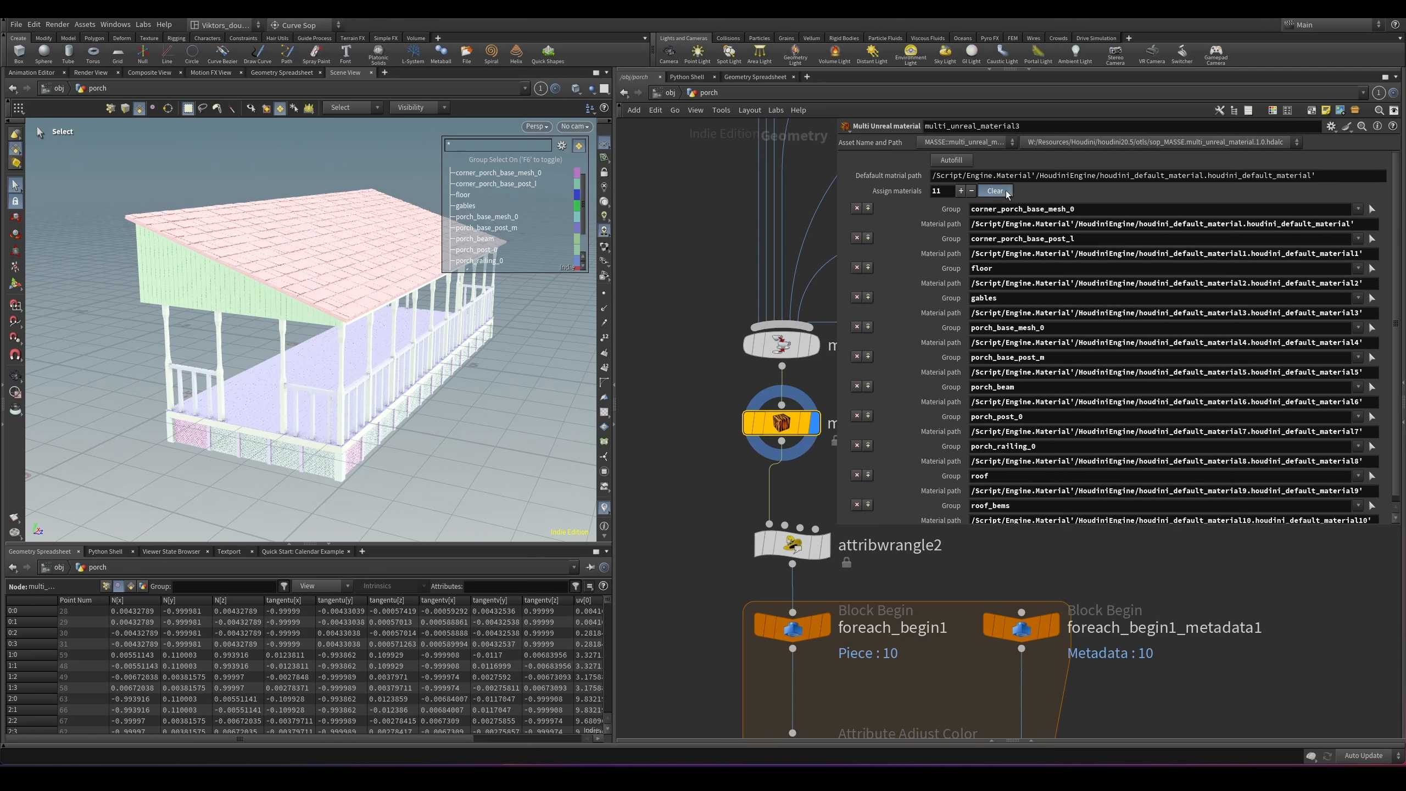
middle_click_drag(684, 437, 647, 459)
left_click(747, 368)
left_click(779, 368)
left_click(745, 446)
left_click(778, 446)
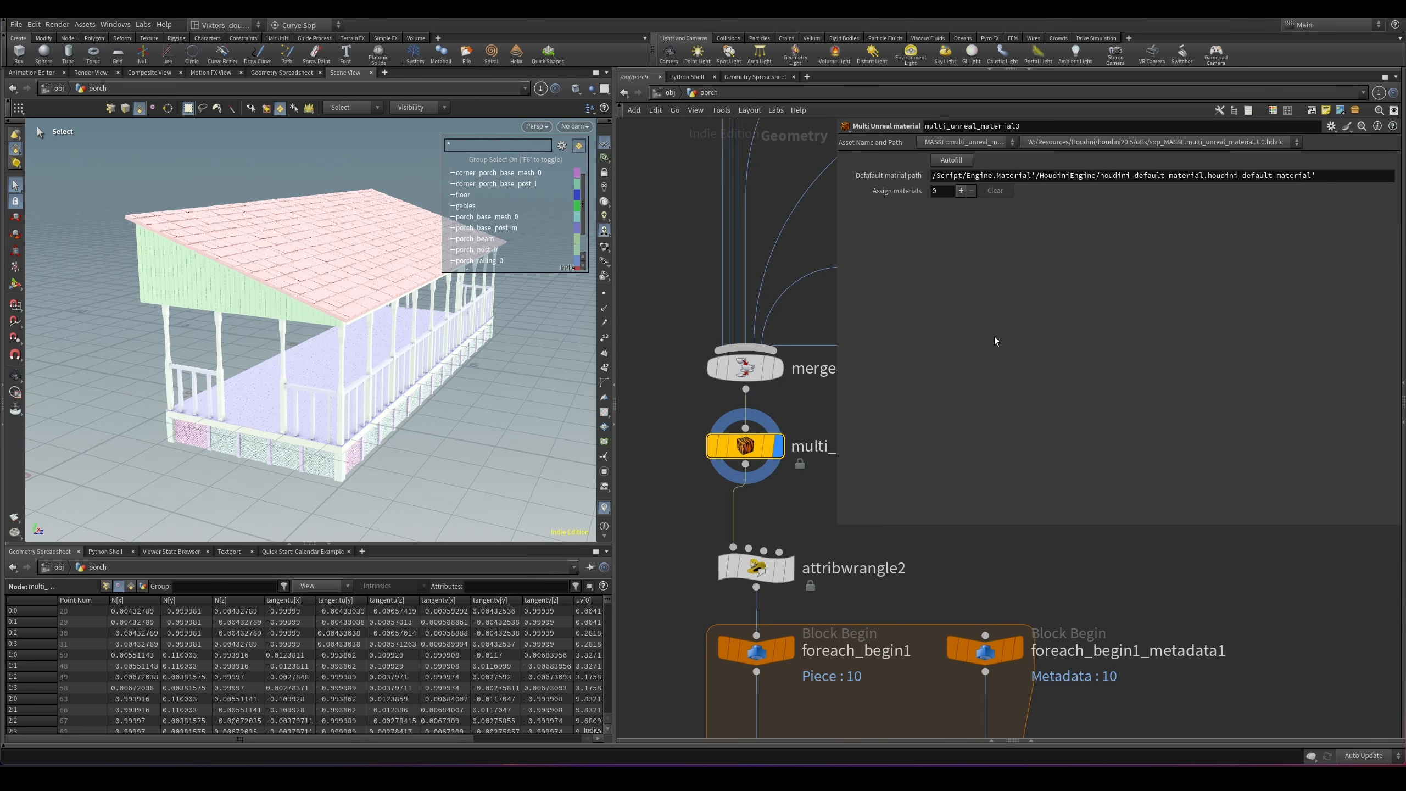
Step: Autofill the group and material path assignments in multi_unreal_material3 and review the generated entries
left_click(964, 162)
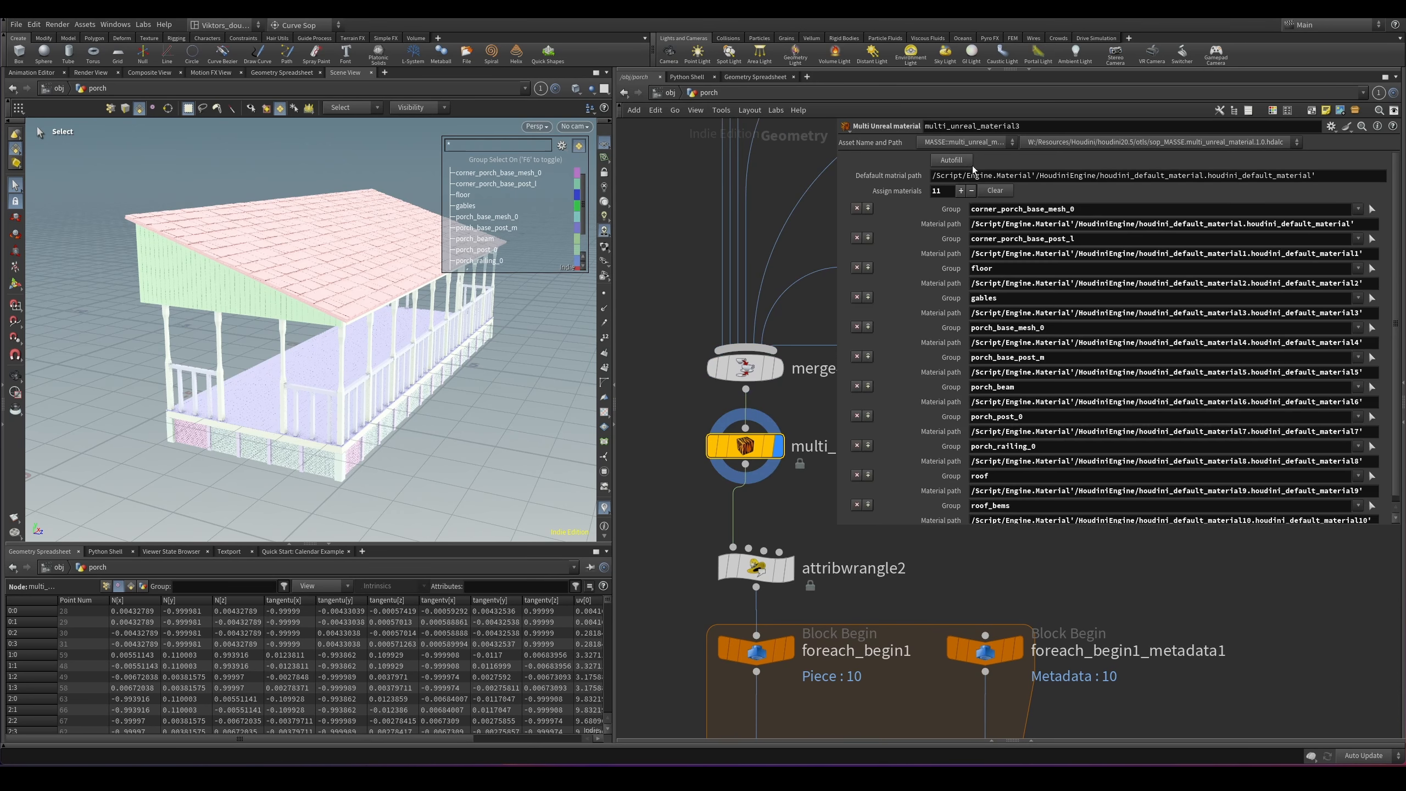
scroll(1043, 438, "down", 1)
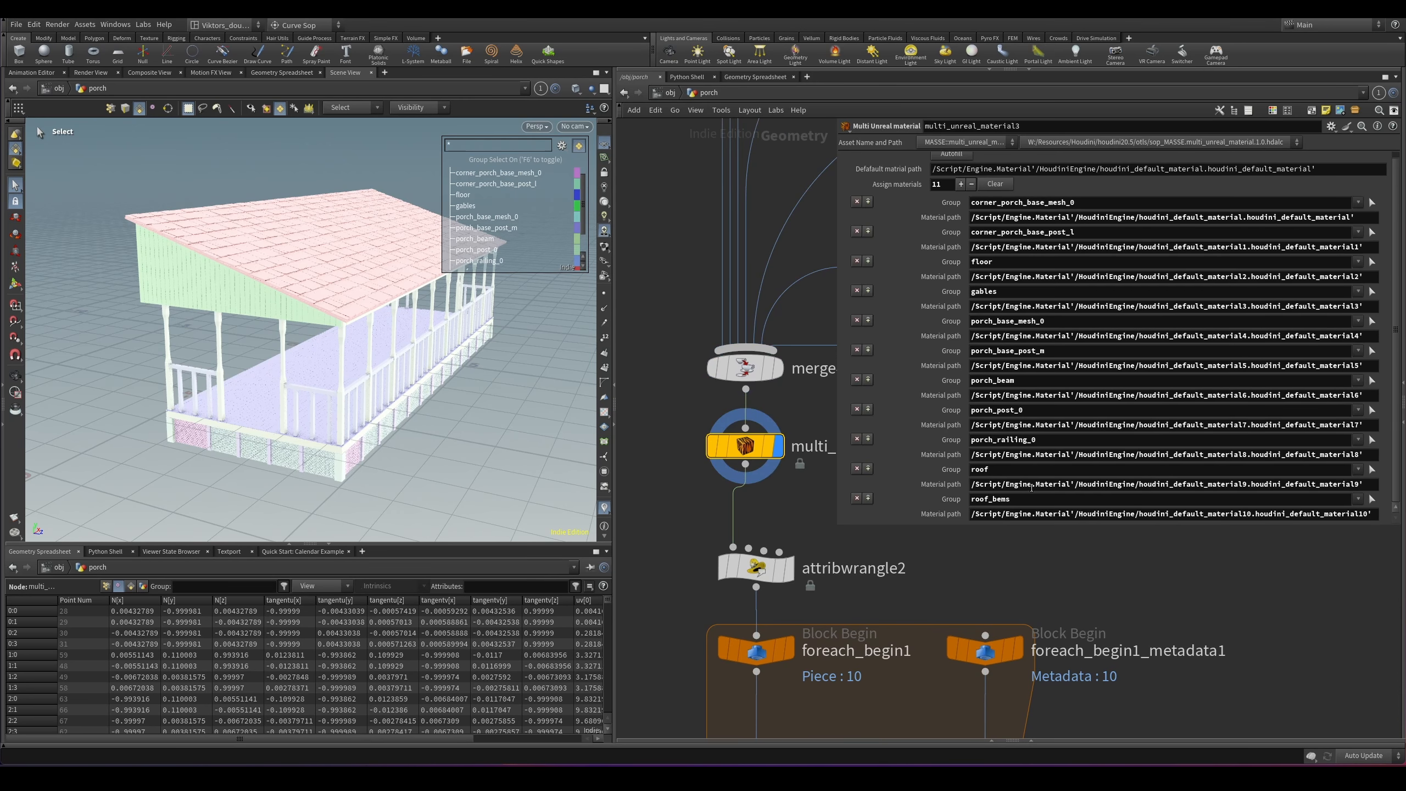
scroll(1269, 433, "up", 1)
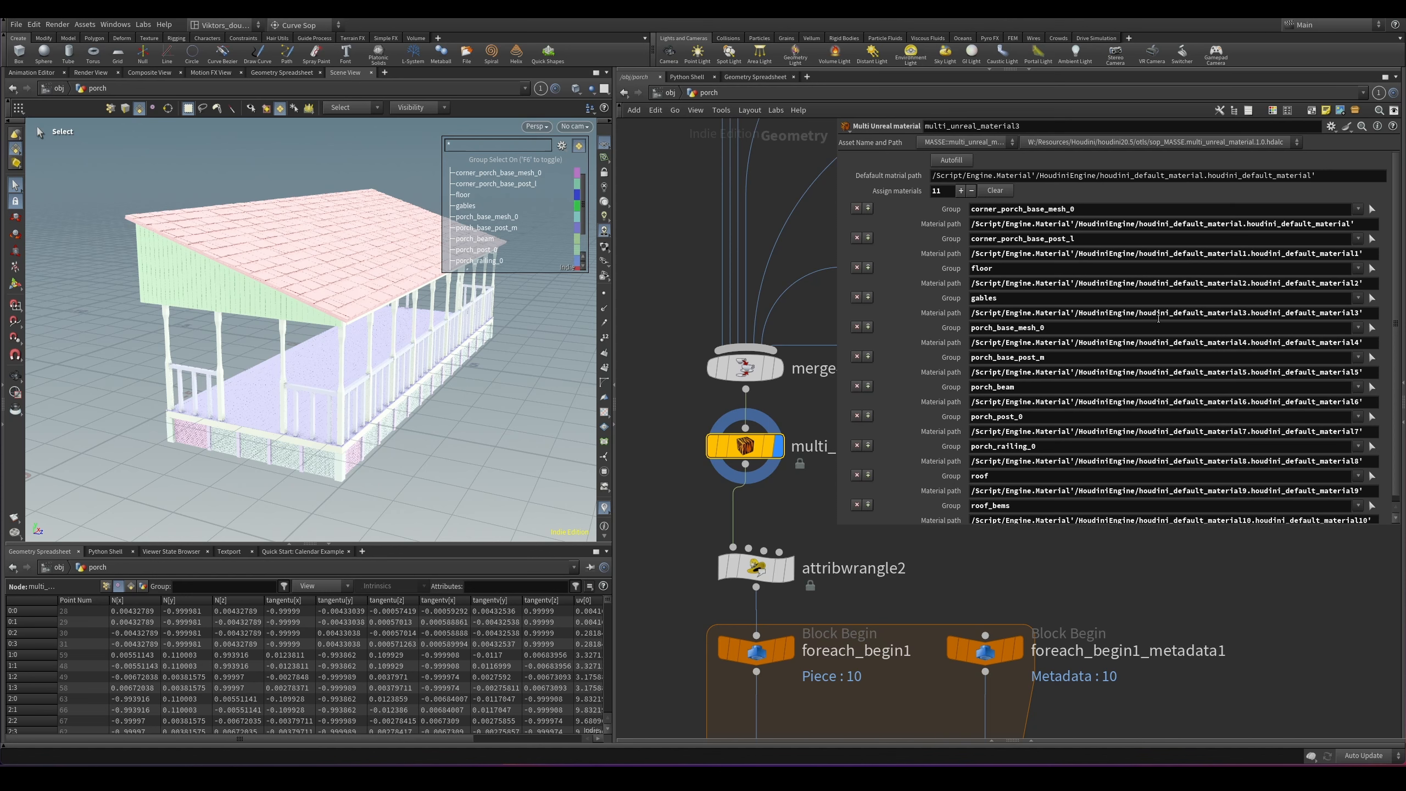
Step: Examine the numbered suffixes in the gables material path and review the porch's material elements in Unreal
left_click(1243, 314)
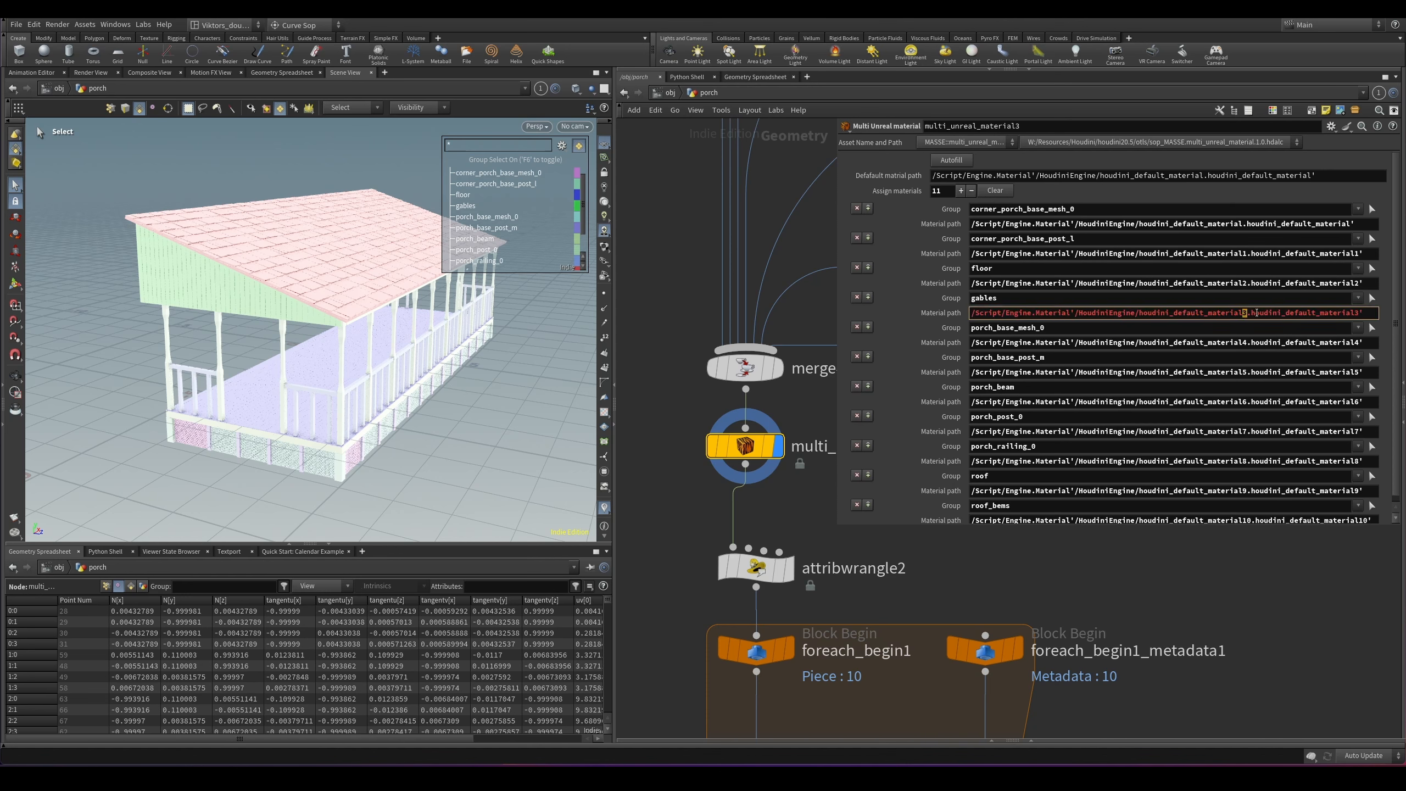
left_click(1268, 319)
scroll(1290, 399, "down", 1)
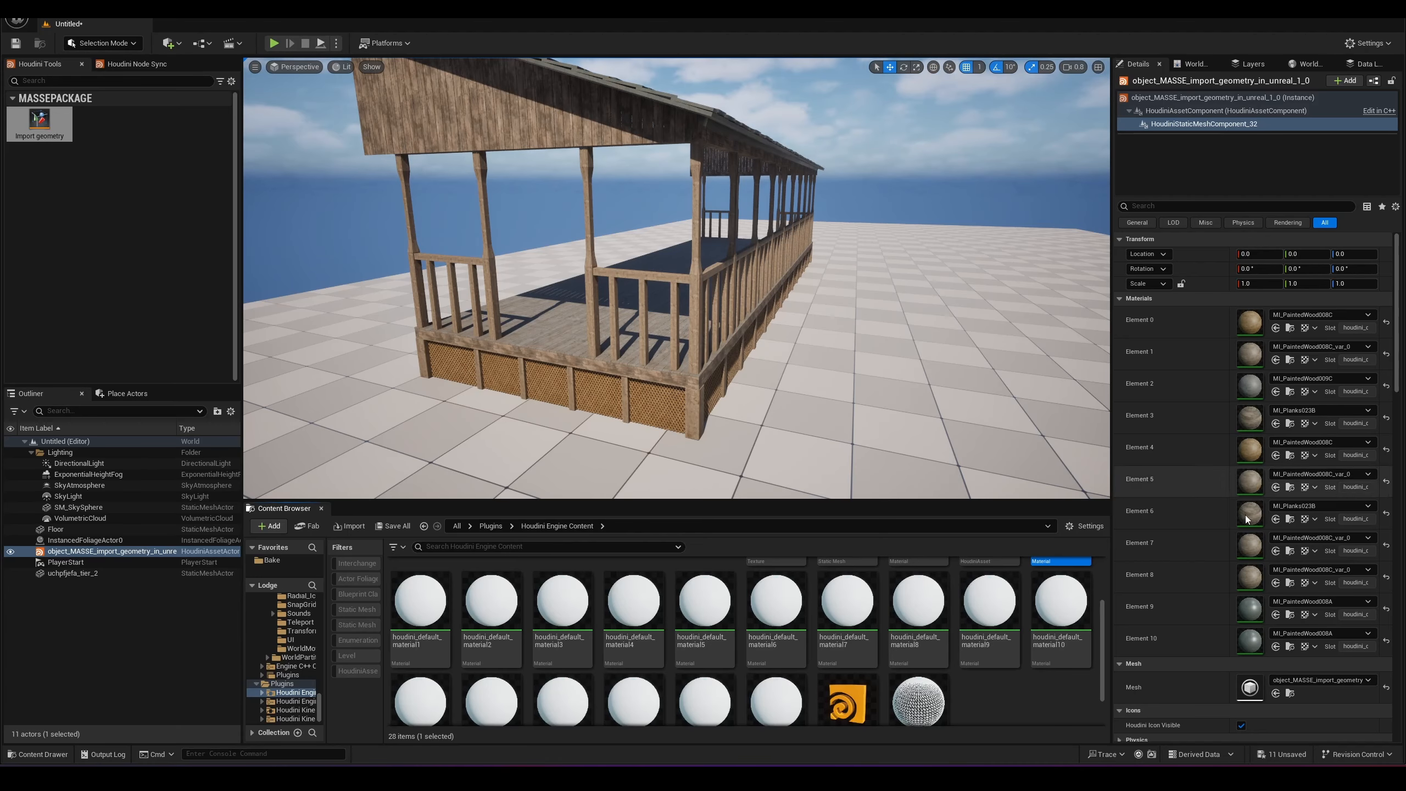
scroll(1246, 515, "up", 2)
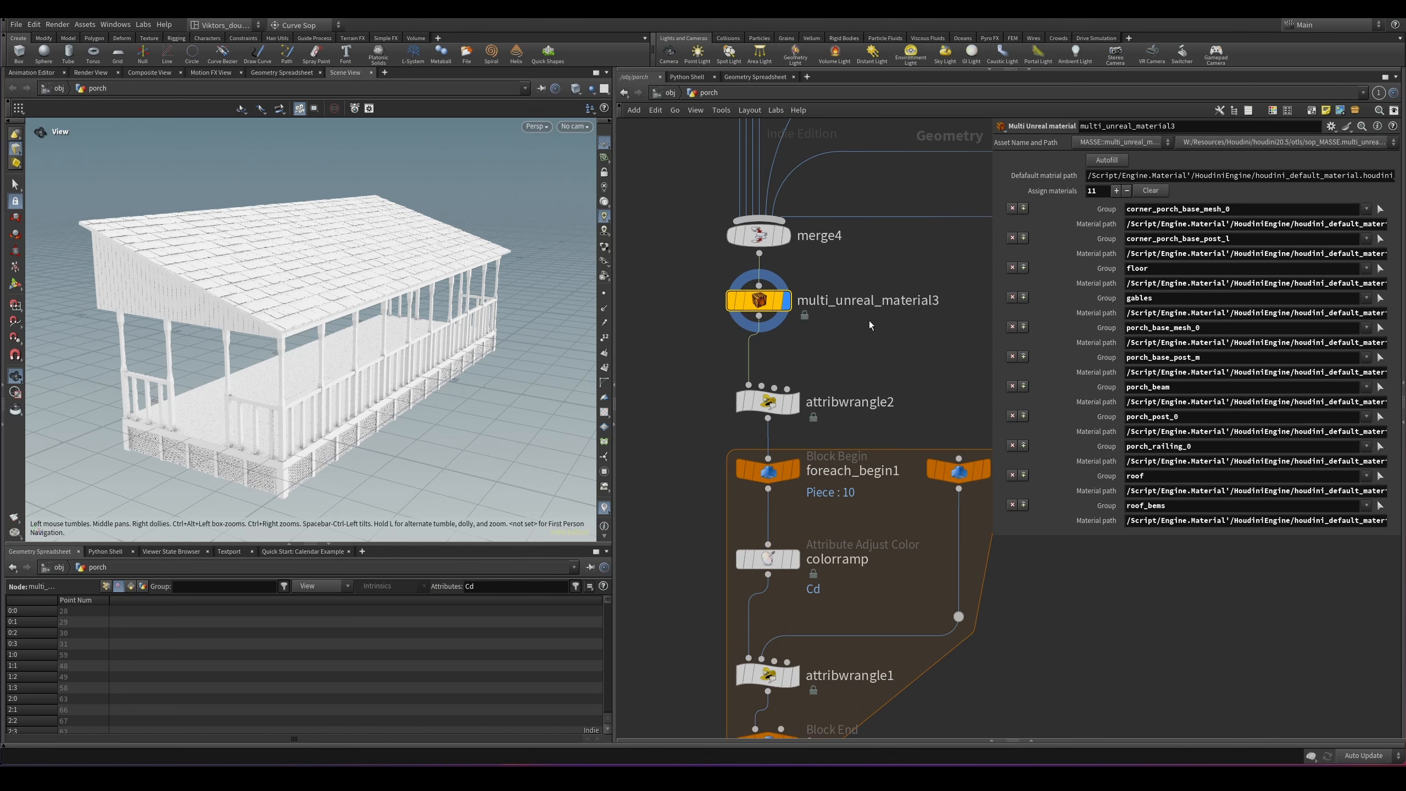
Step: In Houdini, display attribwrangle2 and highlight the VEX line that assigns the primitive group to the name attribute
middle_click_drag(815, 353, 829, 321)
scroll(842, 345, "up", 2)
left_click(784, 374)
key("r")
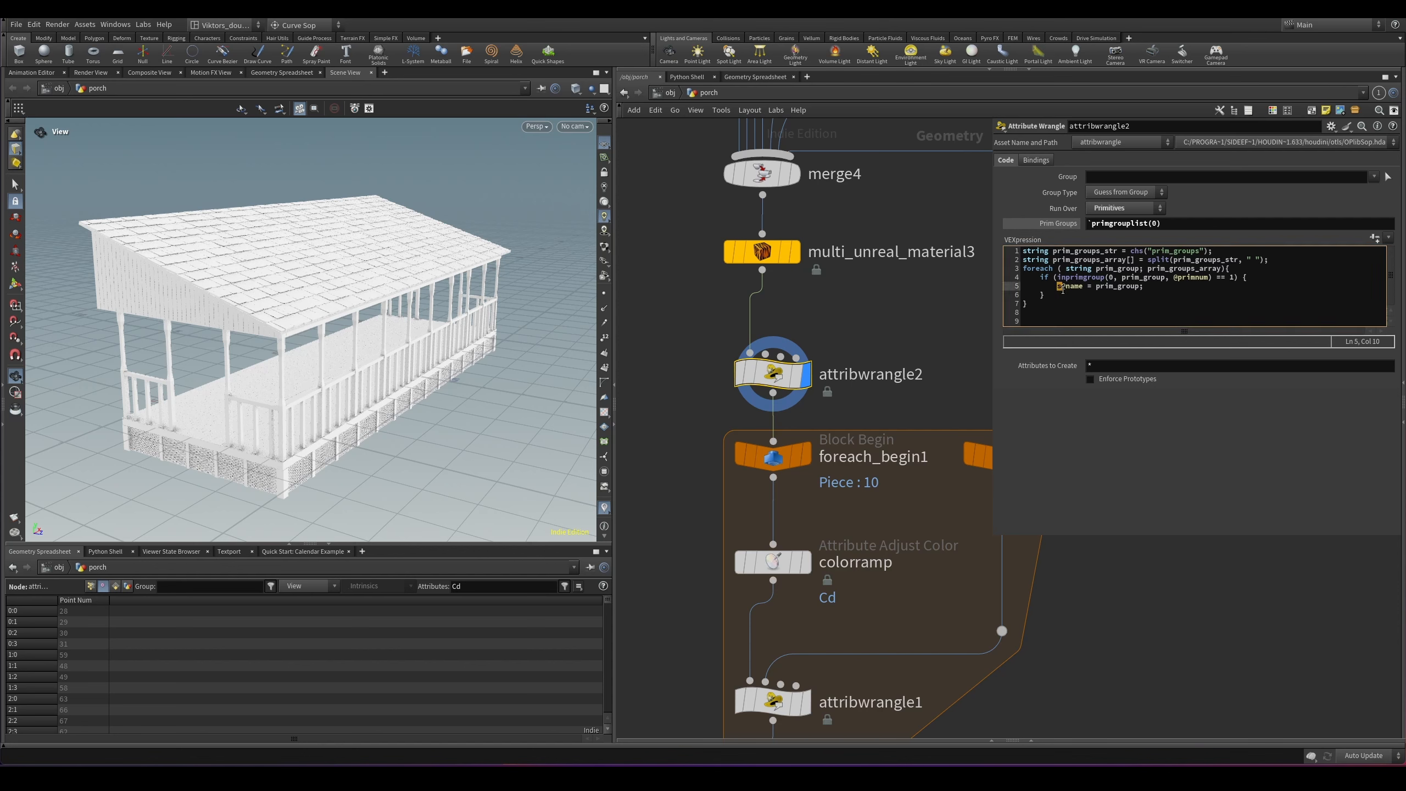
left_click_drag(1058, 286, 1045, 294)
scroll(799, 381, "down", 3)
scroll(799, 384, "up", 2)
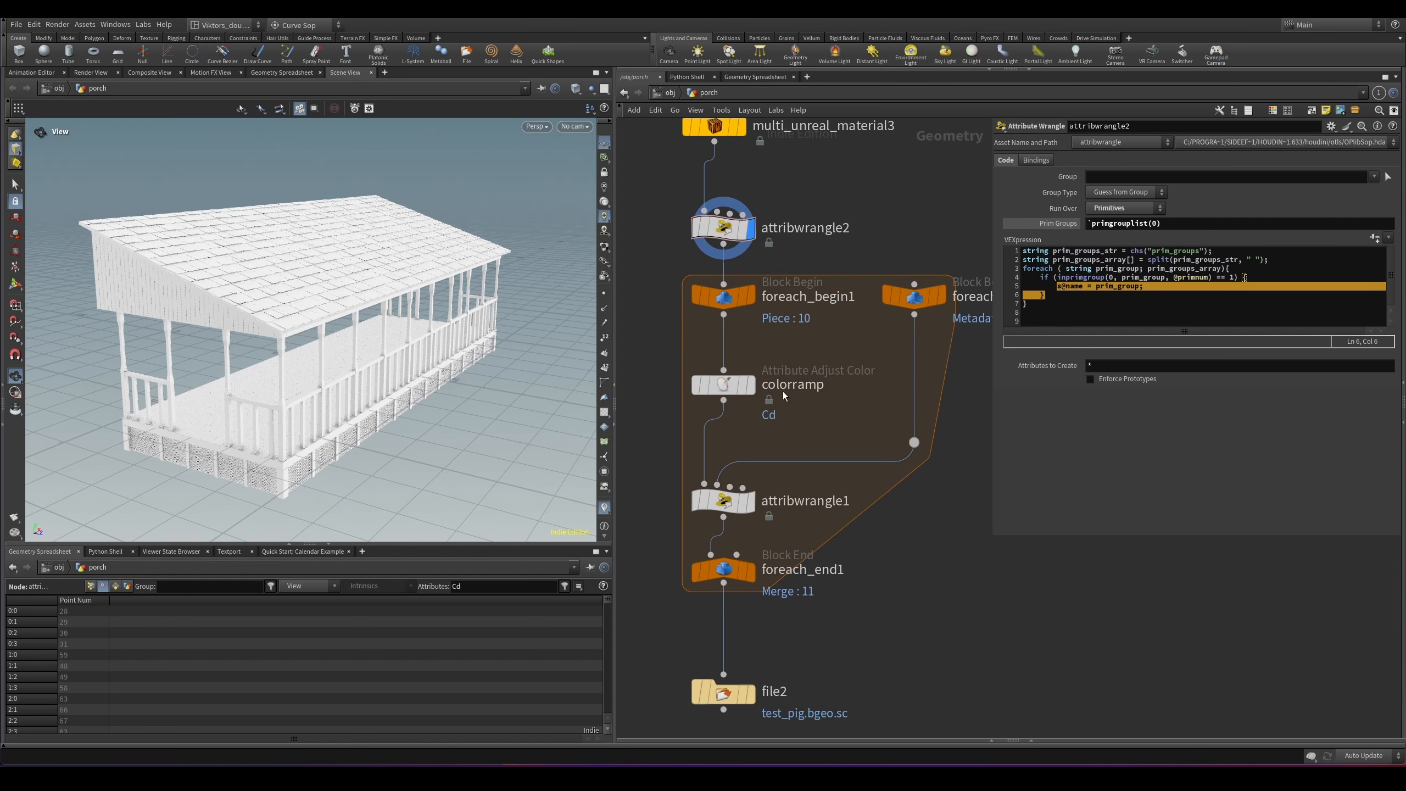
Step: Display the results of colorramp, attribwrangle1 and foreach_end1 in turn
left_click(728, 385)
key("r")
middle_click_drag(736, 386, 736, 320)
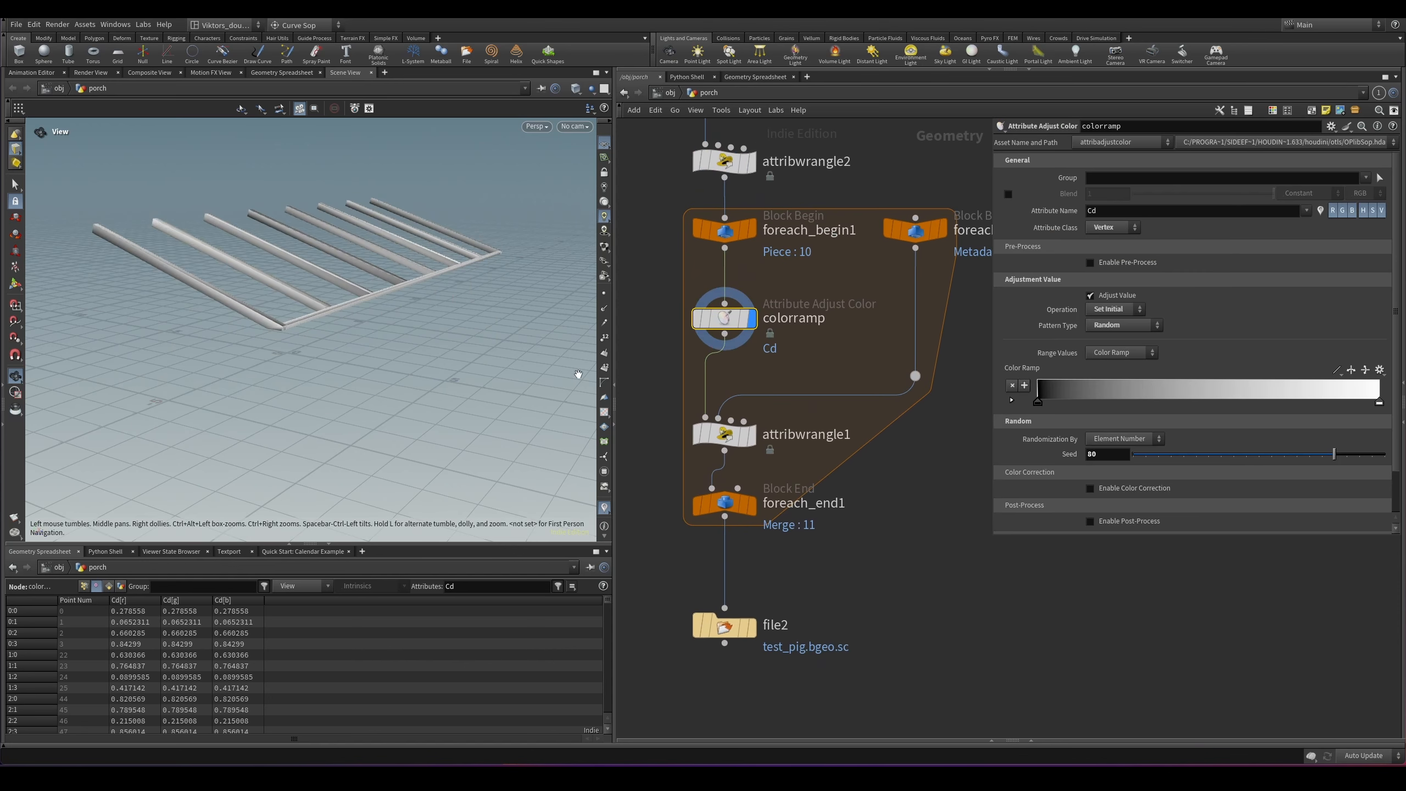
scroll(726, 431, "up", 2)
left_click(722, 435)
key("r")
left_click(722, 516)
key("r")
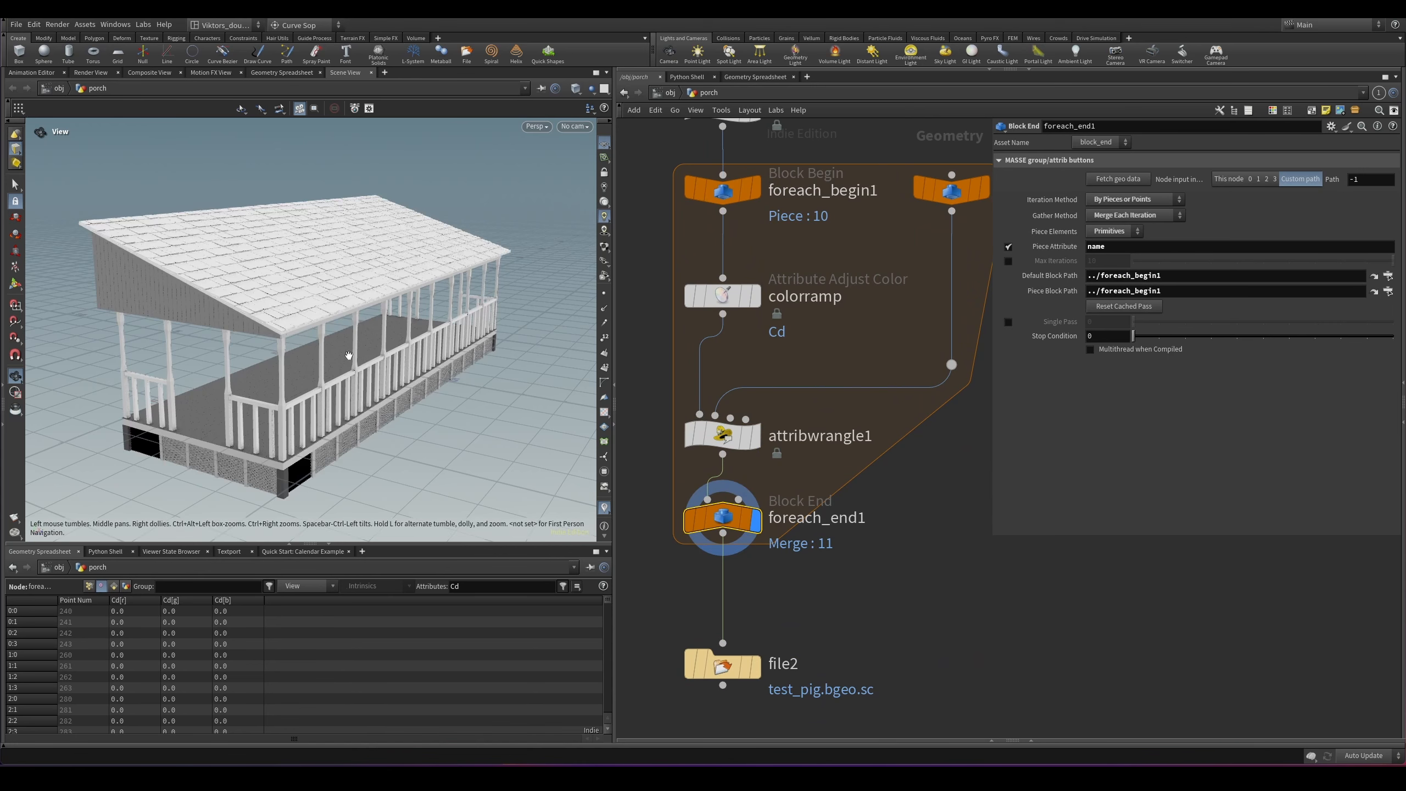
Step: Inspect the grayscale colors on the porch from several angles and open the colorramp node's settings
left_click_drag(349, 356, 285, 377)
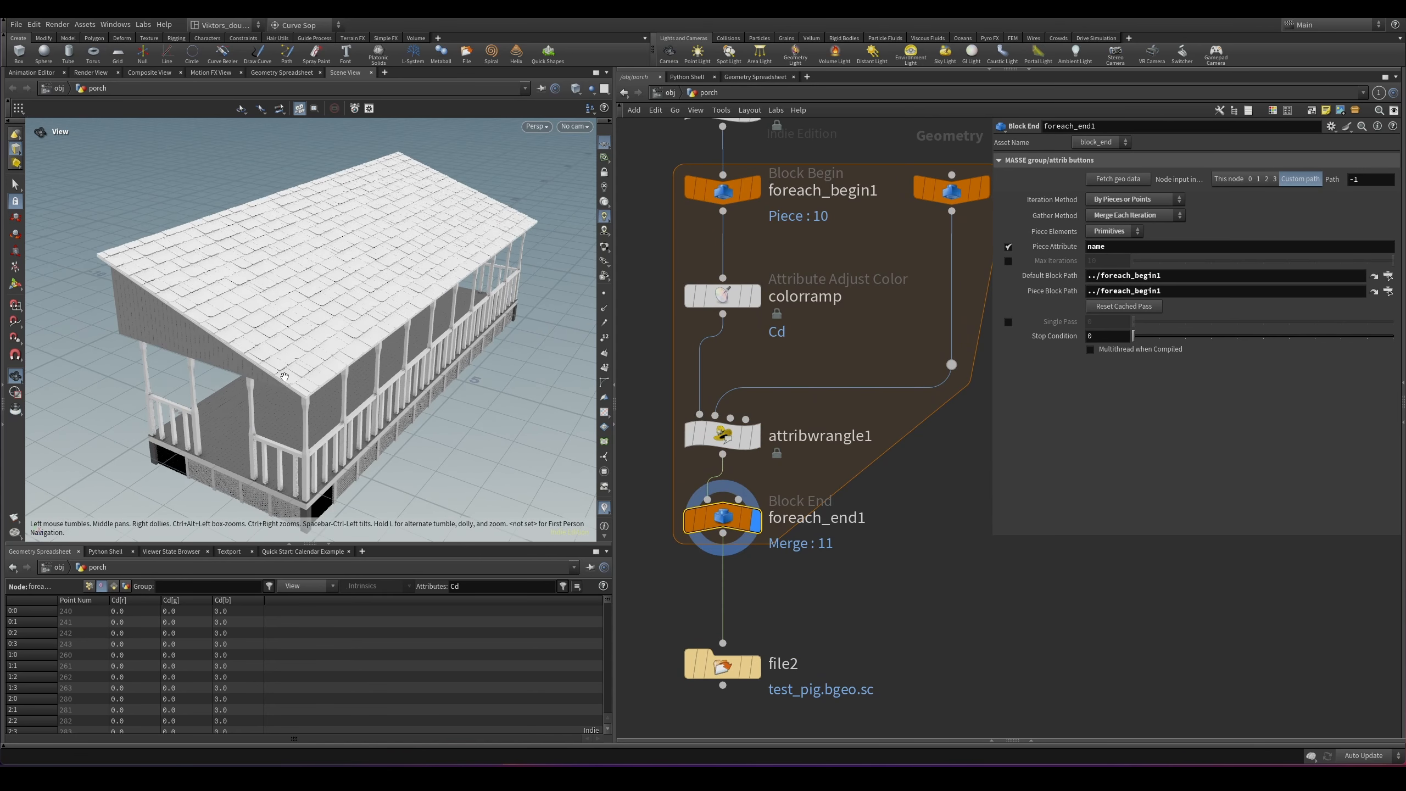
left_click_drag(398, 424, 358, 379)
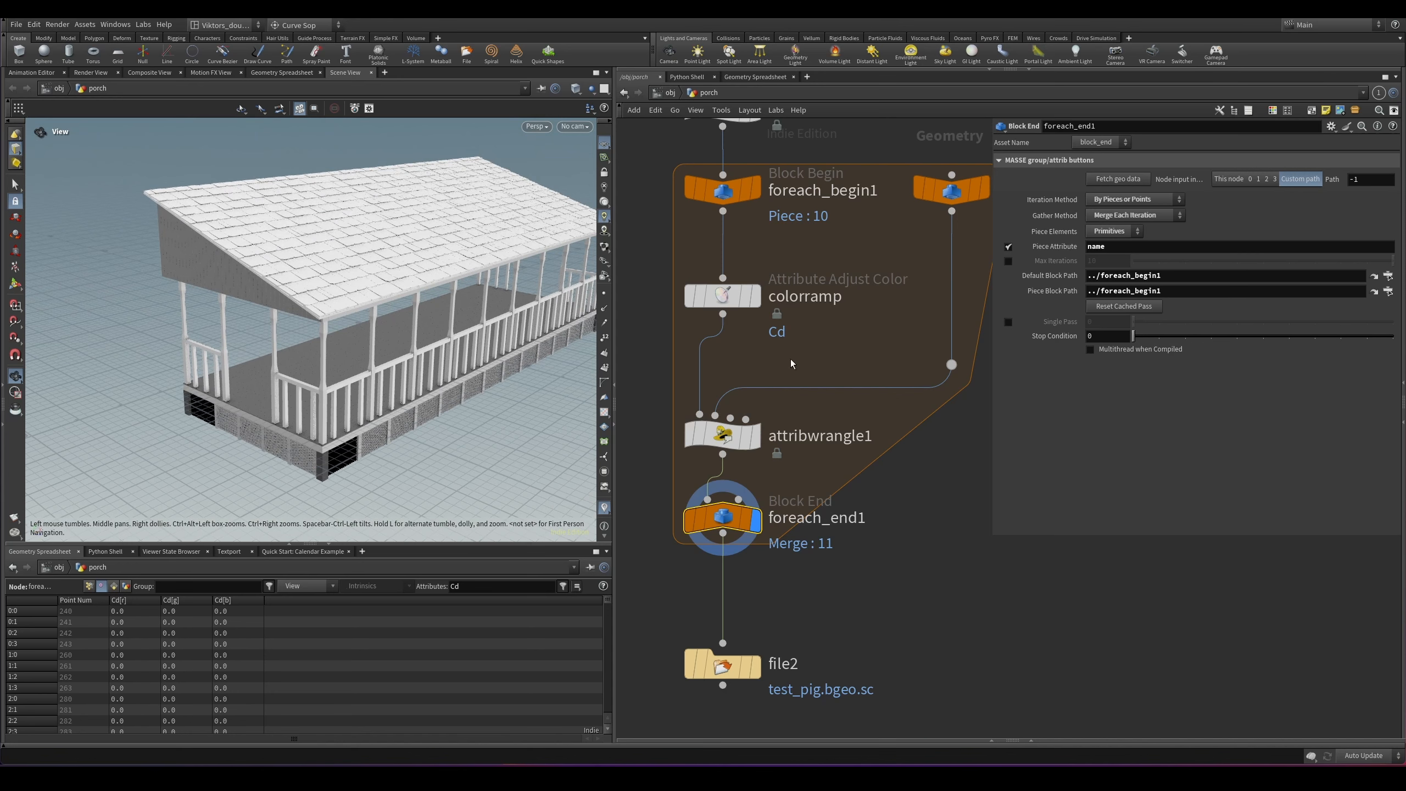
left_click(734, 294)
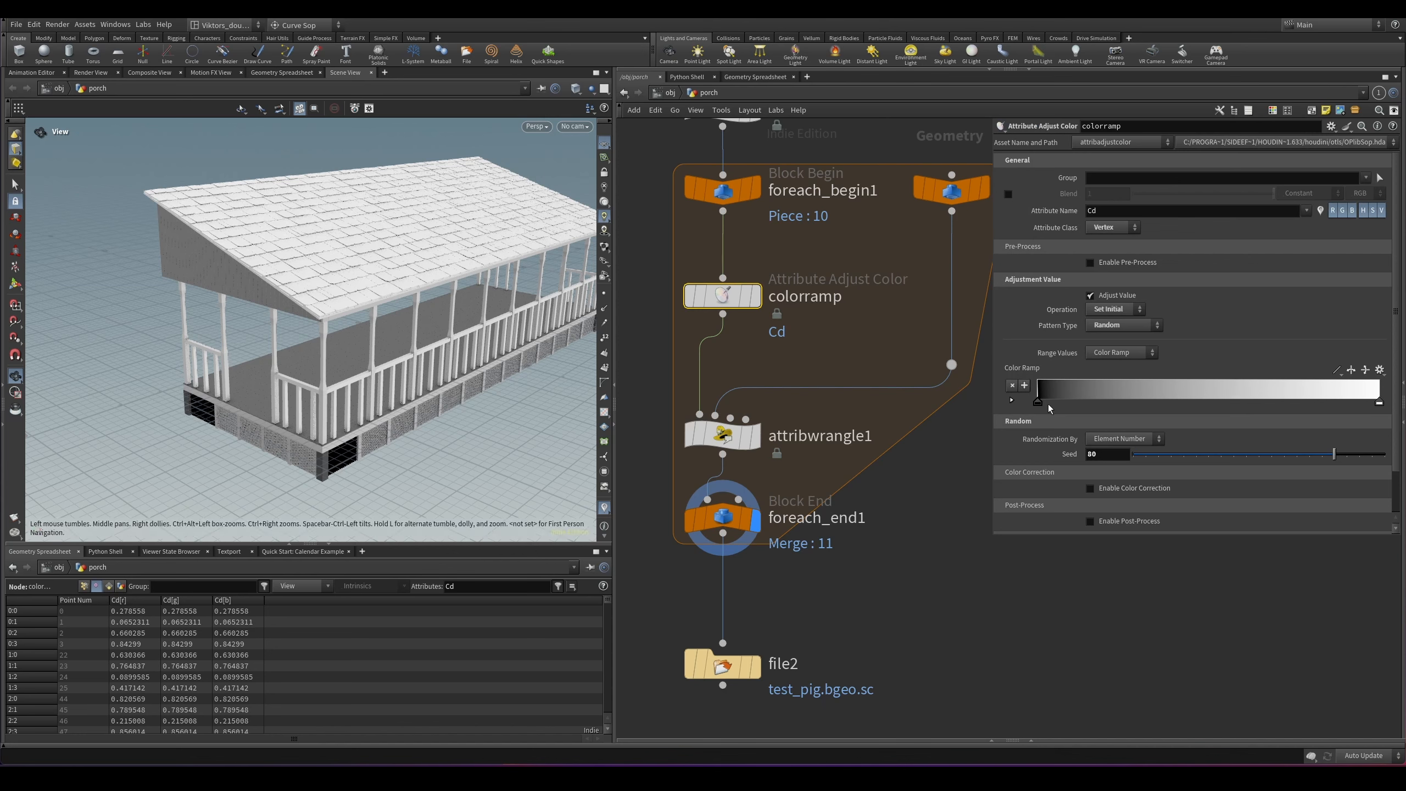
left_click_drag(341, 453, 420, 422)
scroll(436, 429, "up", 4)
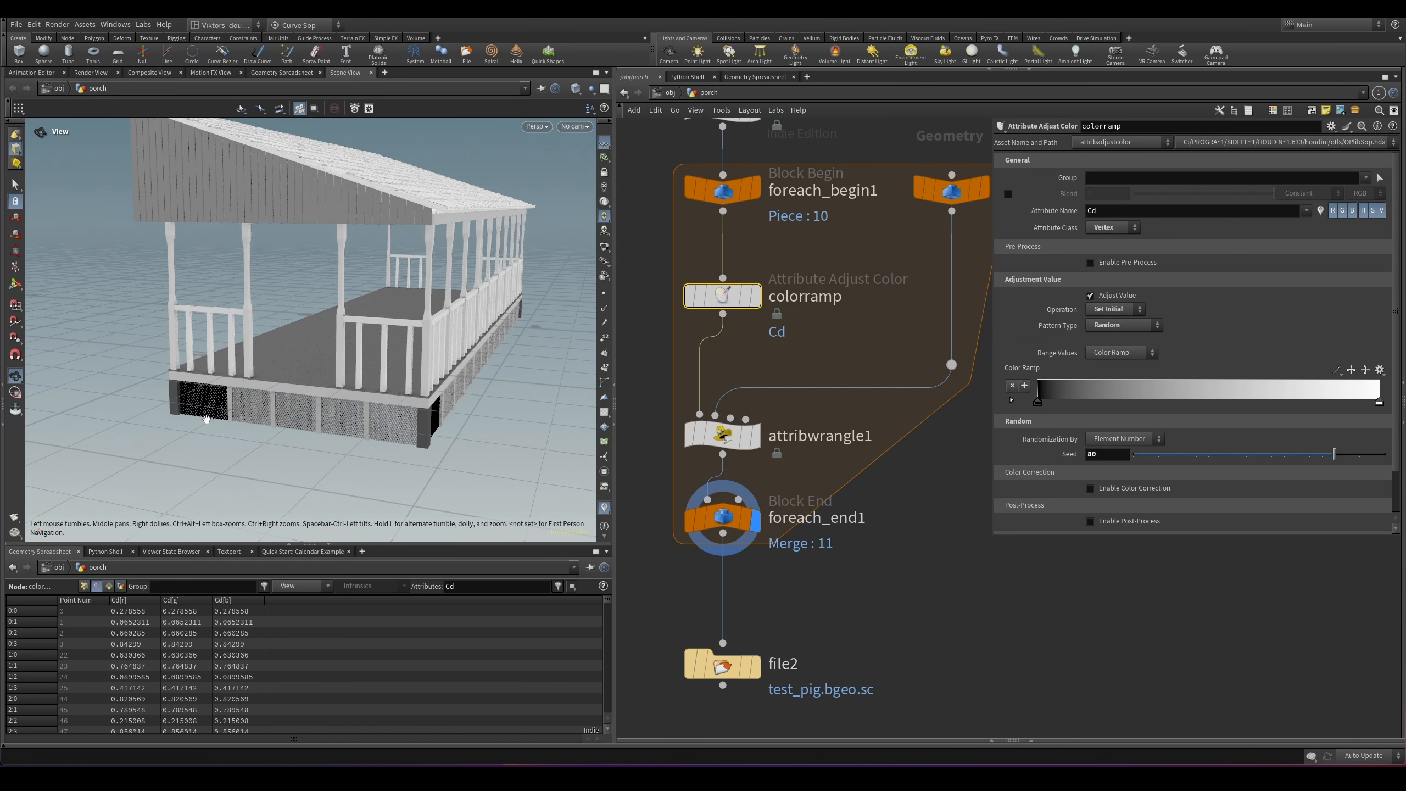
mouse_move(258, 420)
left_mouse_down()
mouse_move(227, 459)
mouse_move(269, 434)
left_mouse_up()
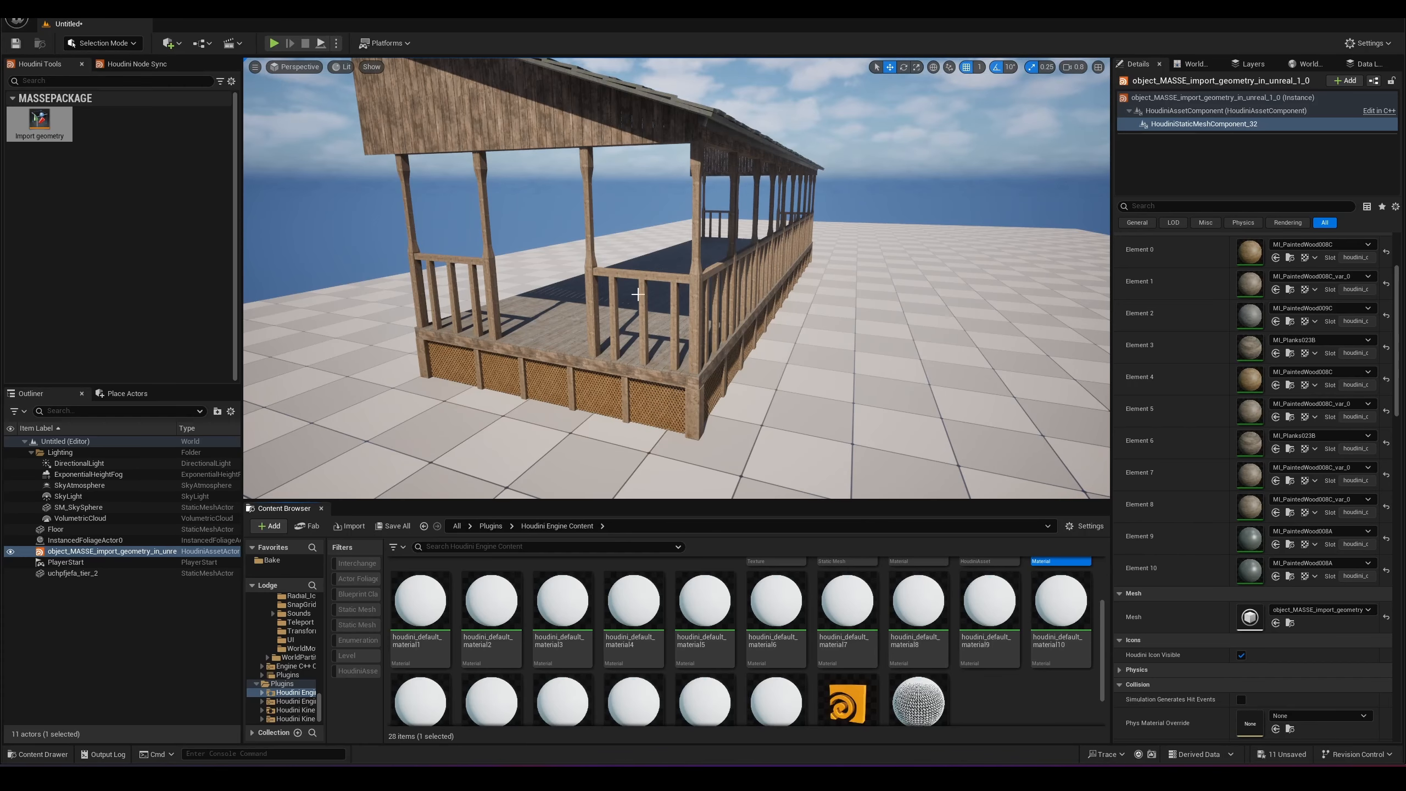
Step: Switch to Unreal and inspect the textured porch and its base from a higher angle
scroll(1183, 324, "up", 2)
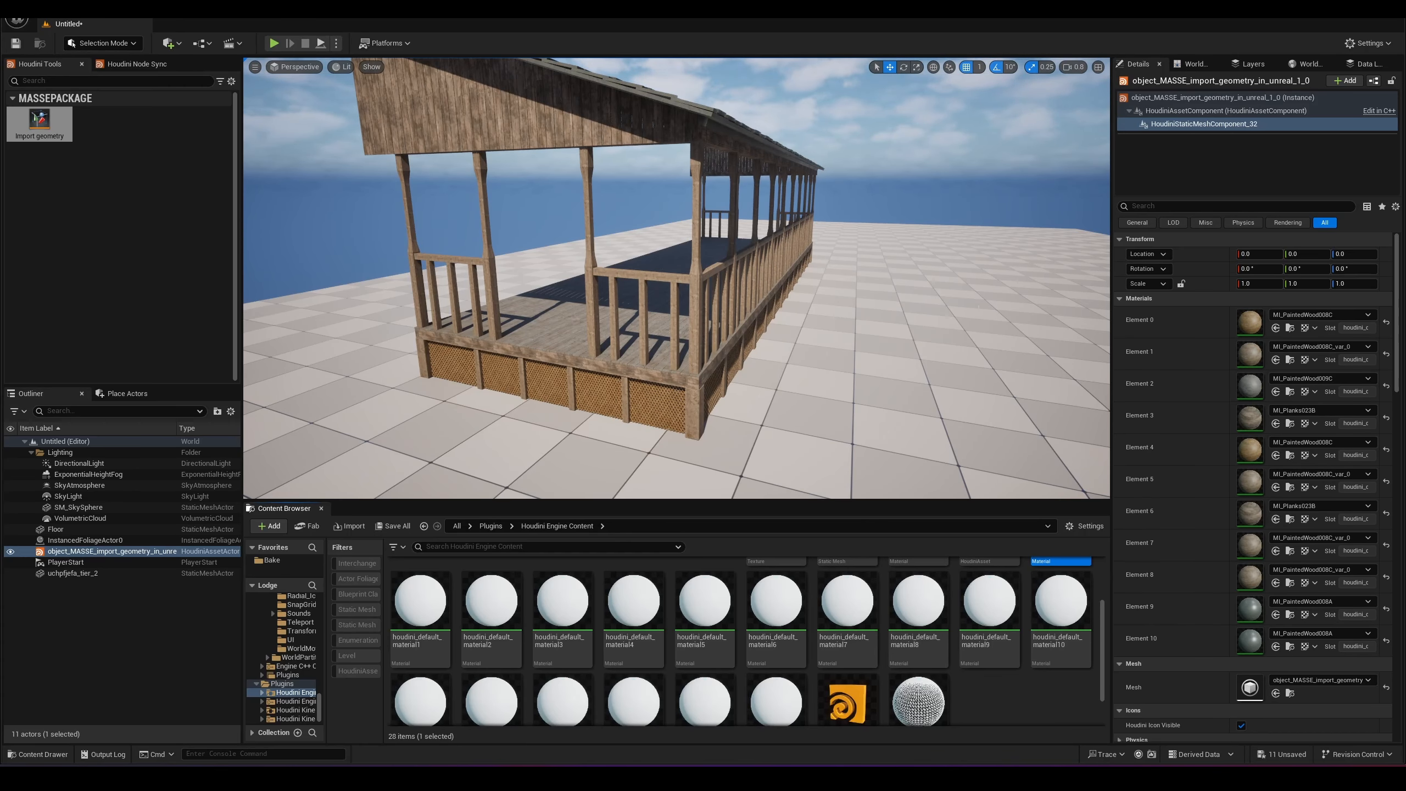
left_click_drag(784, 265, 784, 266, "alt")
right_click_drag(785, 265, 784, 265)
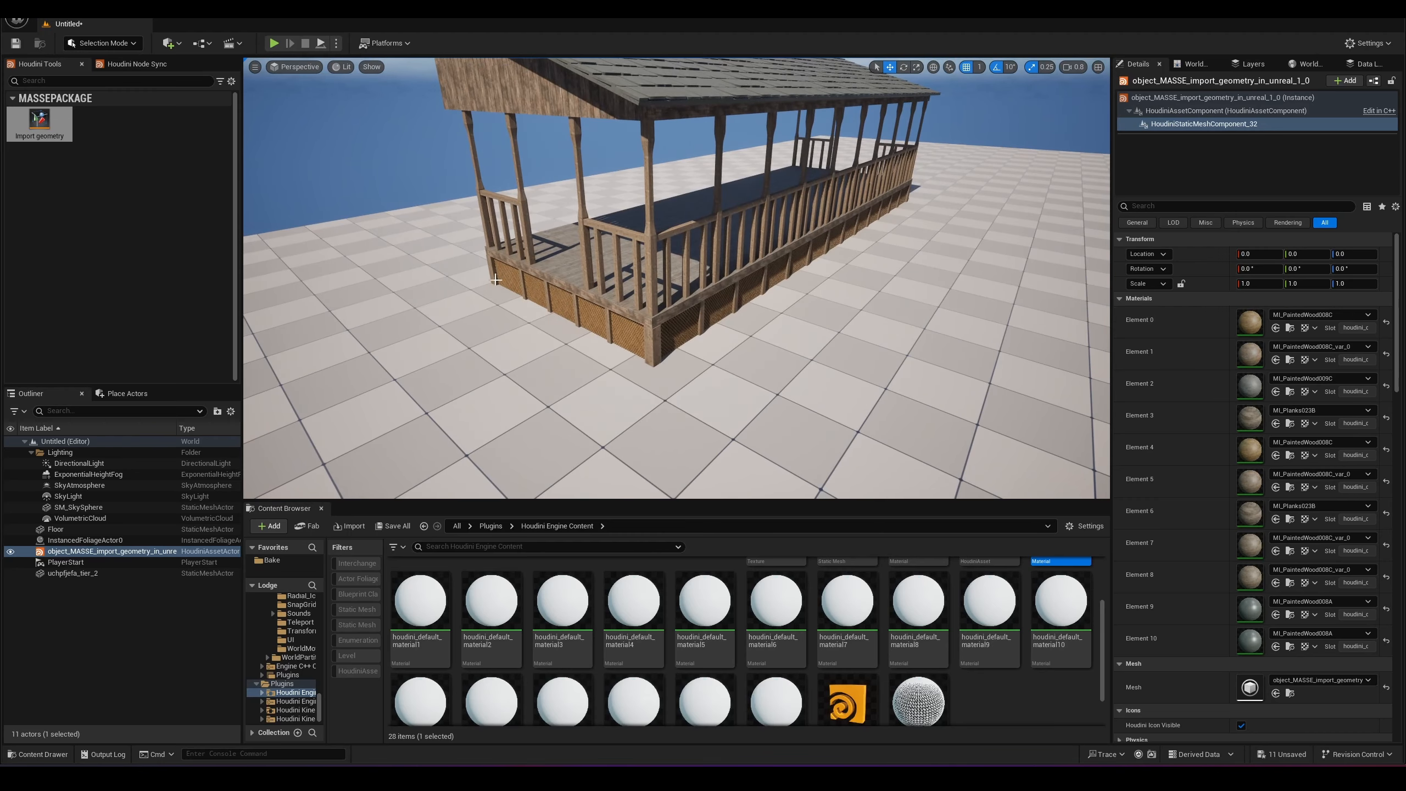
right_click_drag(591, 245, 591, 244)
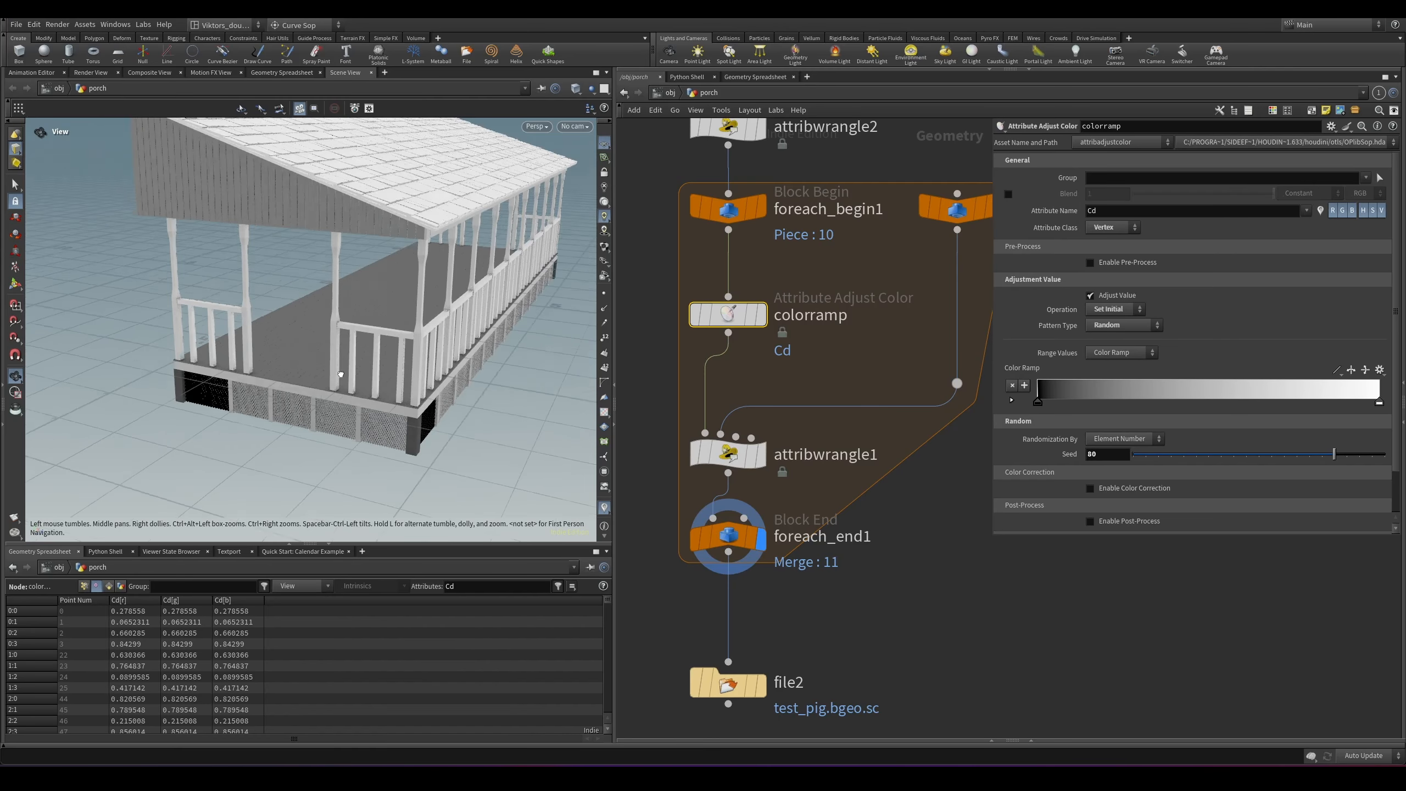
Step: Back in Houdini, examine the porch's vertex colors and view the presets available for colorramp's color ramp
left_click_drag(341, 374, 333, 333)
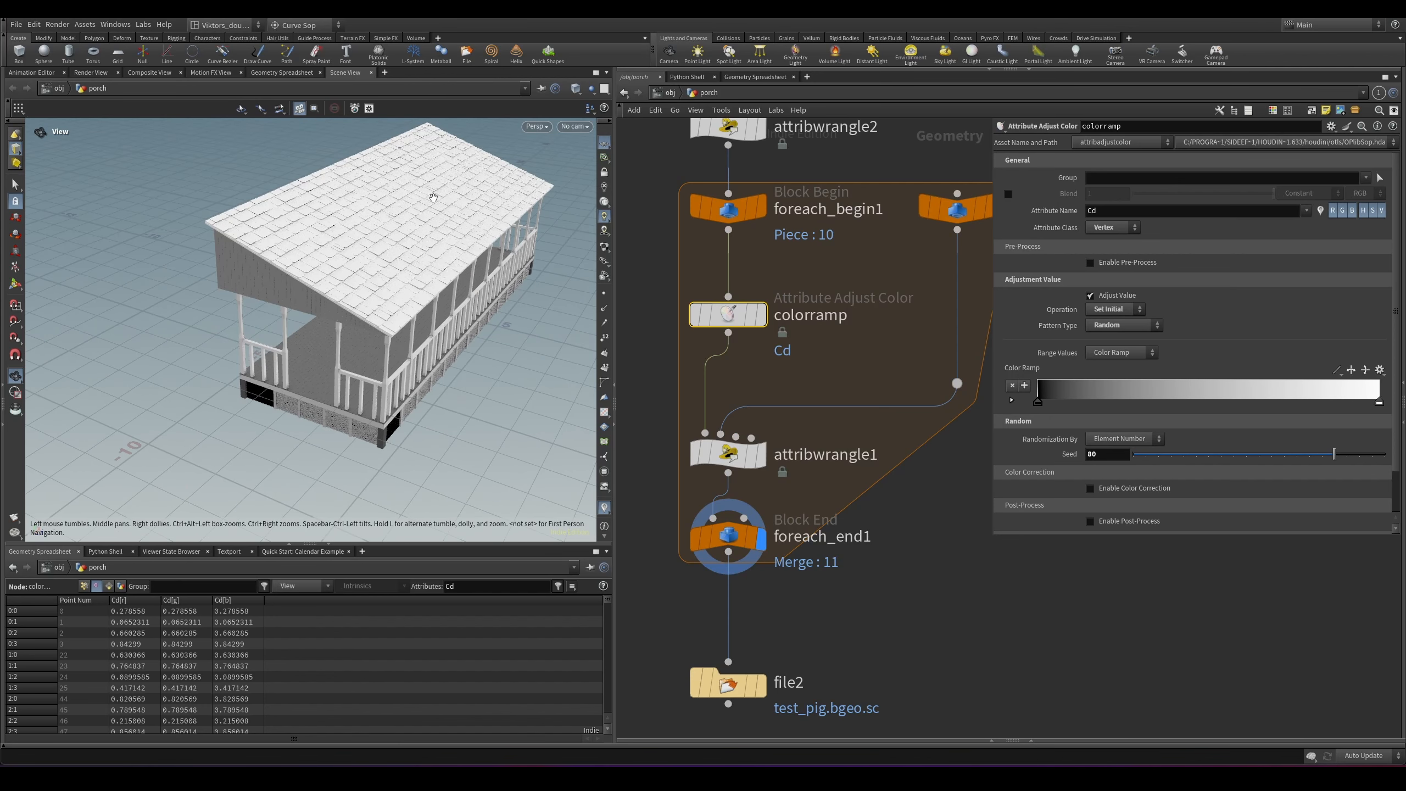
left_click_drag(433, 197, 405, 190)
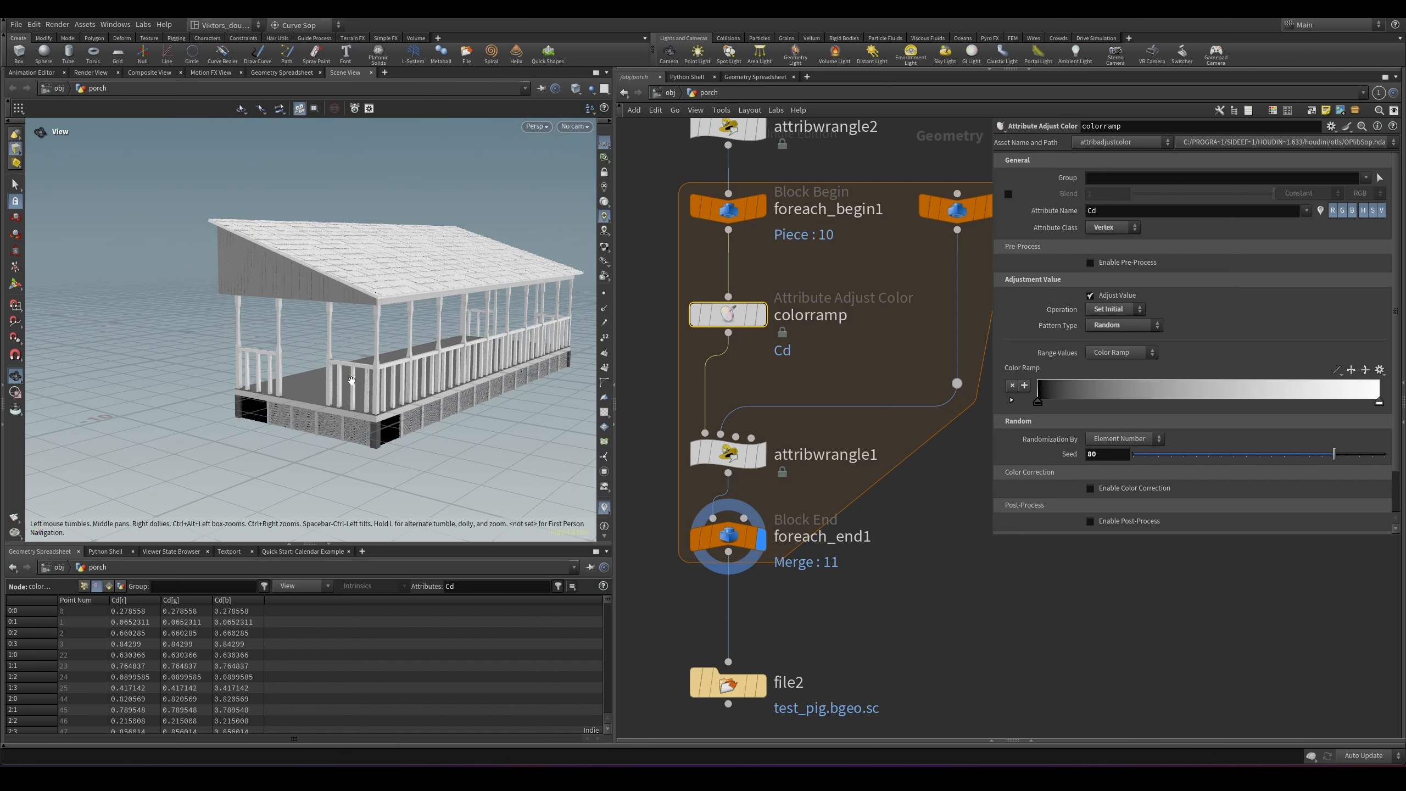
left_click_drag(351, 381, 409, 367)
left_click(1380, 370)
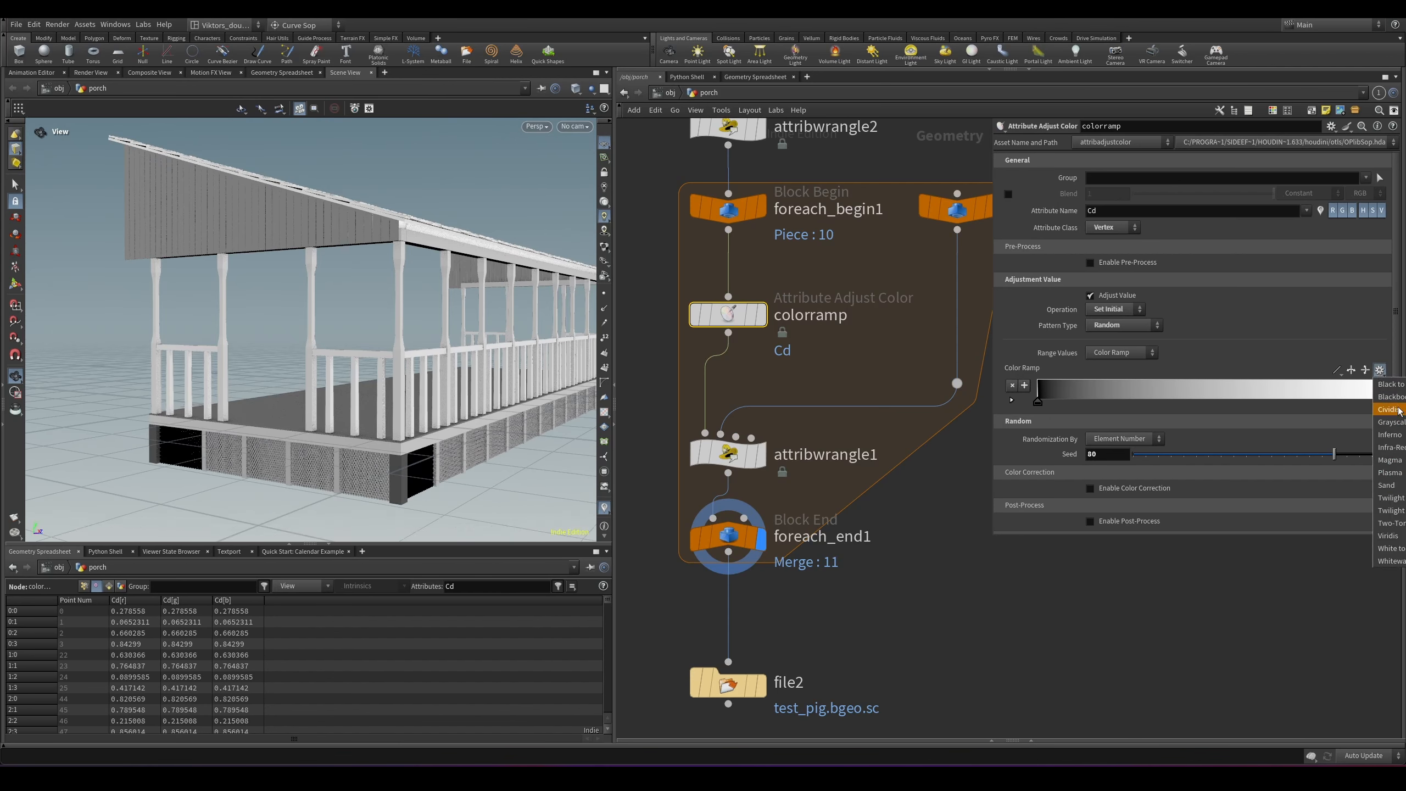
left_click(1006, 644)
scroll(845, 625, "down", 3)
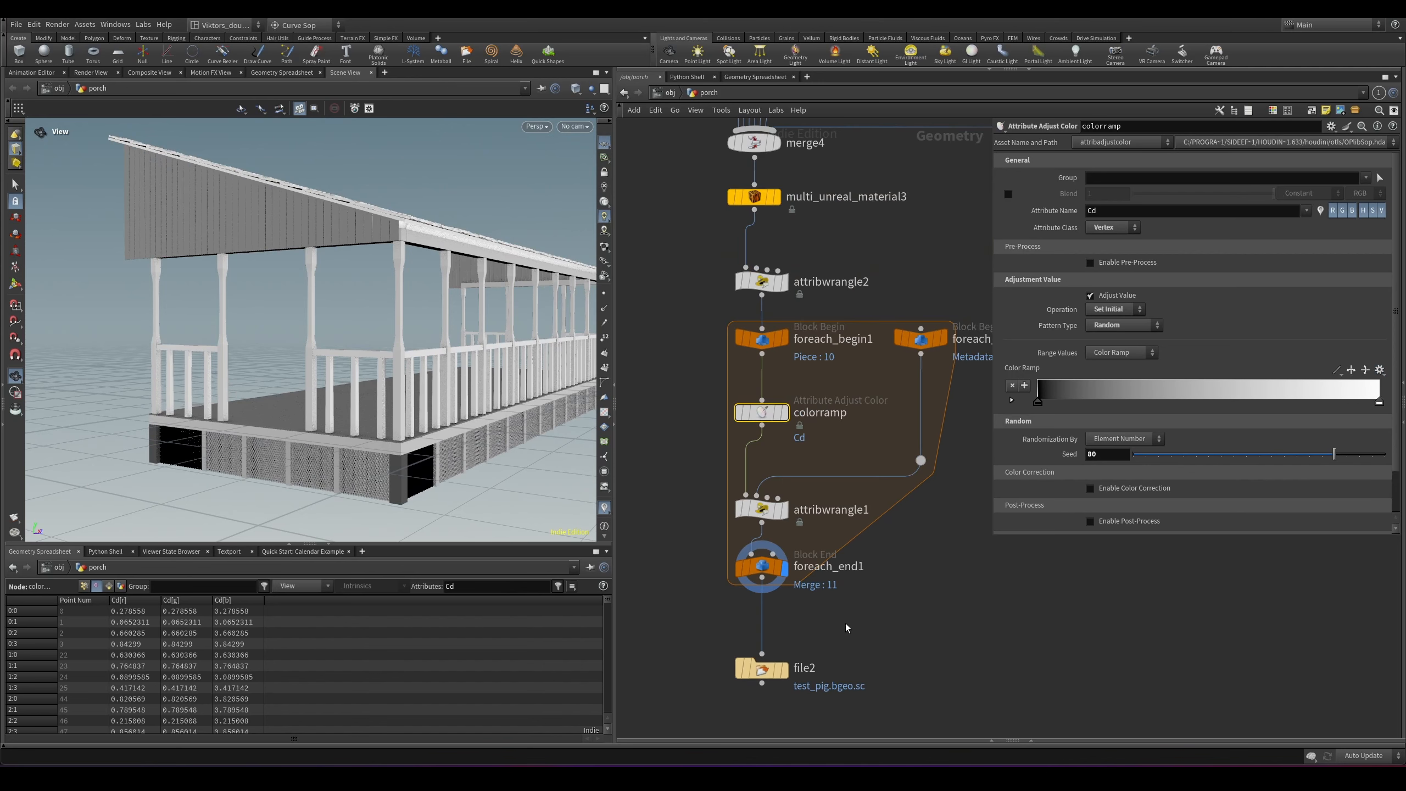
Step: Open the settings of the file2 node that writes test_pig.bgeo.sc
middle_click_drag(856, 608, 887, 564)
scroll(882, 571, "up", 3)
left_click(745, 507)
middle_click_drag(654, 568, 664, 500)
left_click(761, 584)
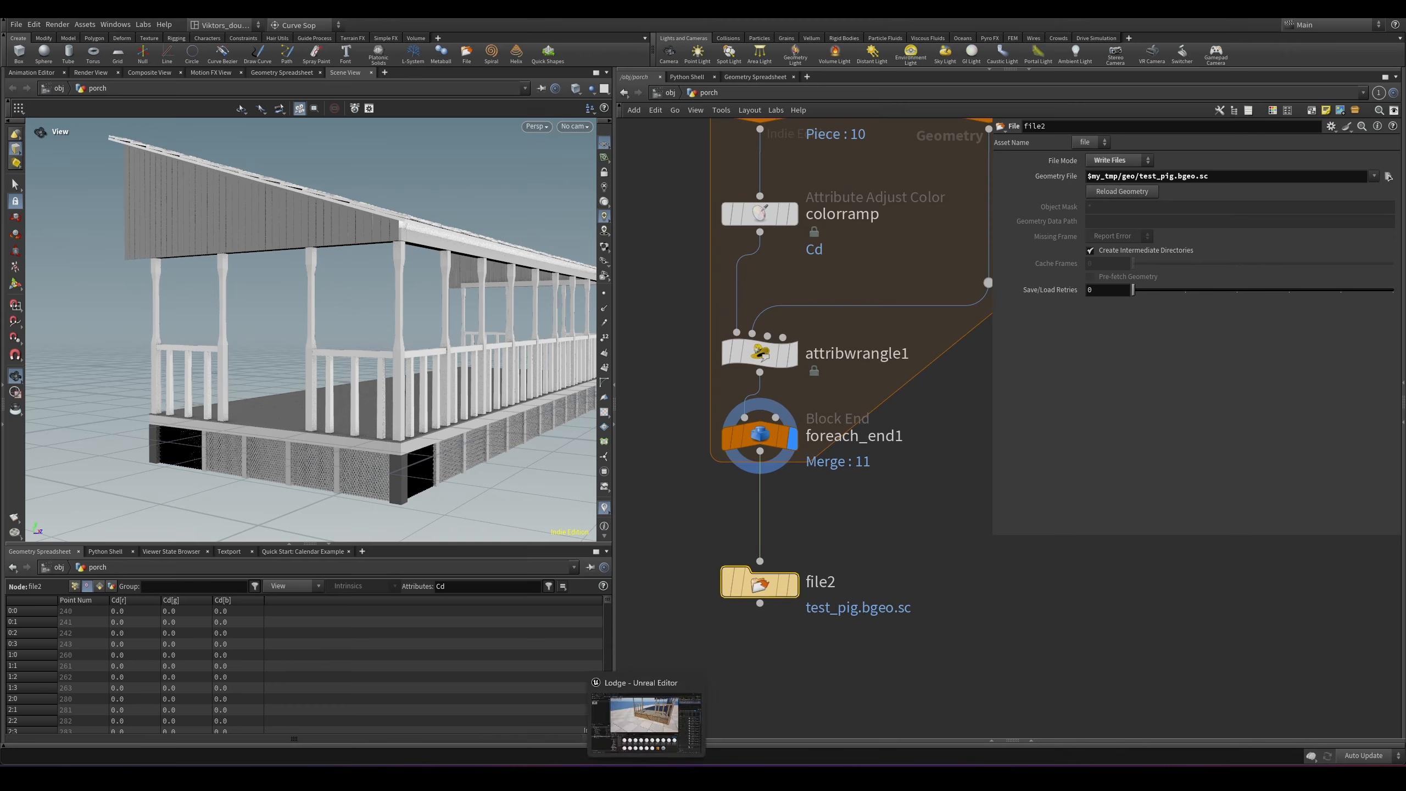
Step: Switch to Unreal and fly around the imported porch to examine its materials up close
left_click(646, 710)
key("w")
right_click_drag(873, 346, 858, 374)
key("s")
scroll(873, 346, "up", 1)
key("w")
key("s")
key("w")
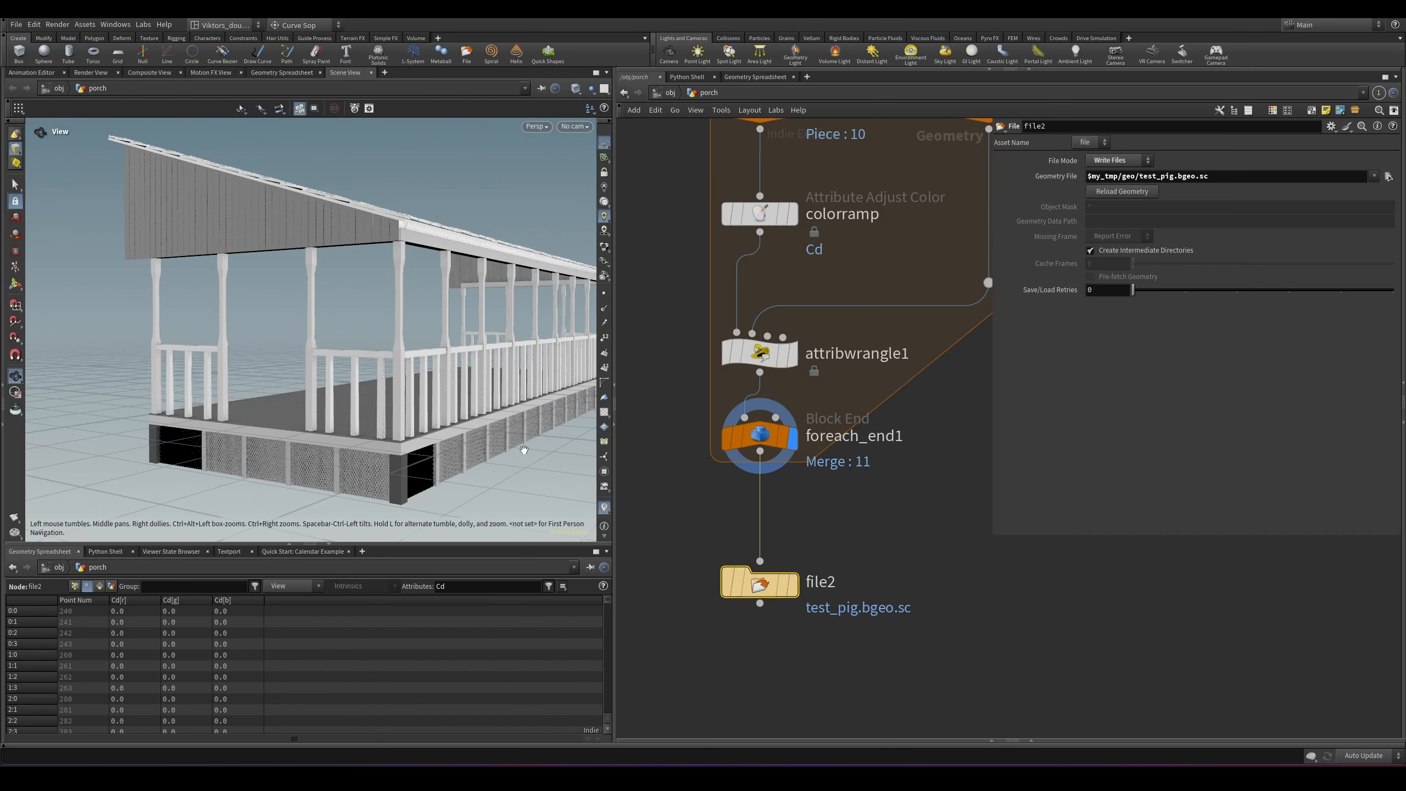
Step: Return to Houdini and show the multi_unreal_material3 parameters again
middle_click_drag(869, 518, 865, 644)
middle_click_drag(861, 390, 853, 517)
middle_click_drag(873, 308, 881, 498)
left_click_drag(865, 407, 736, 347)
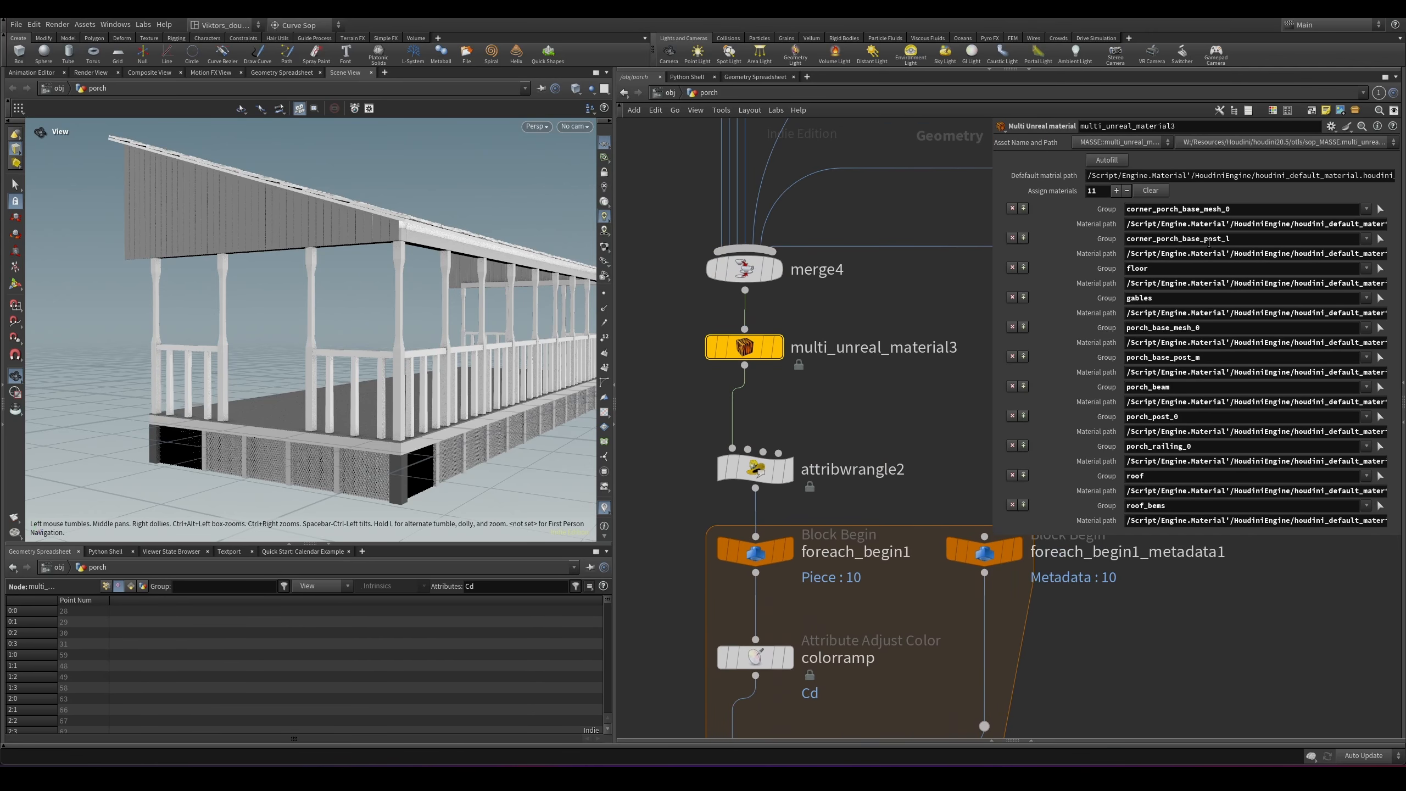
key("Tab")
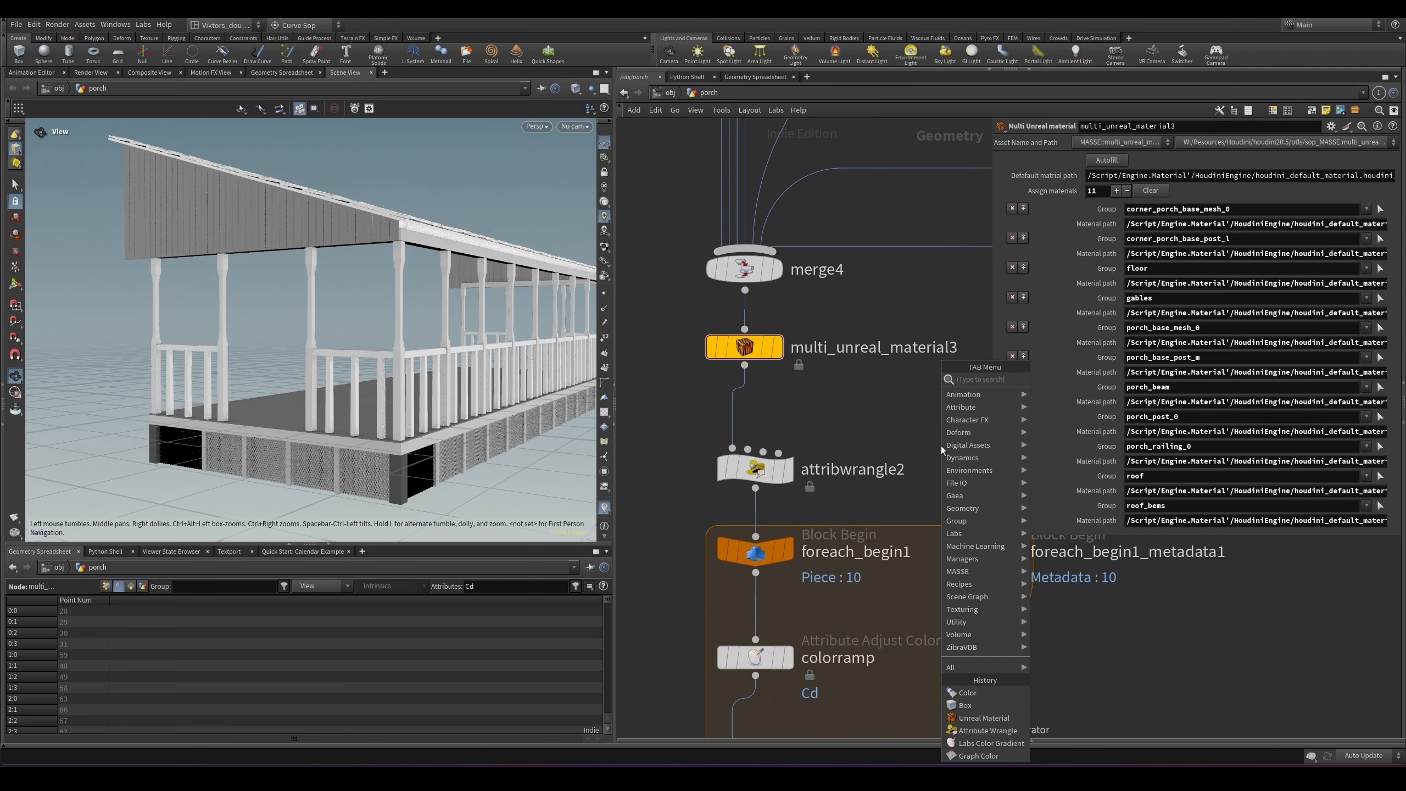
type("un")
key("Down")
key("Down")
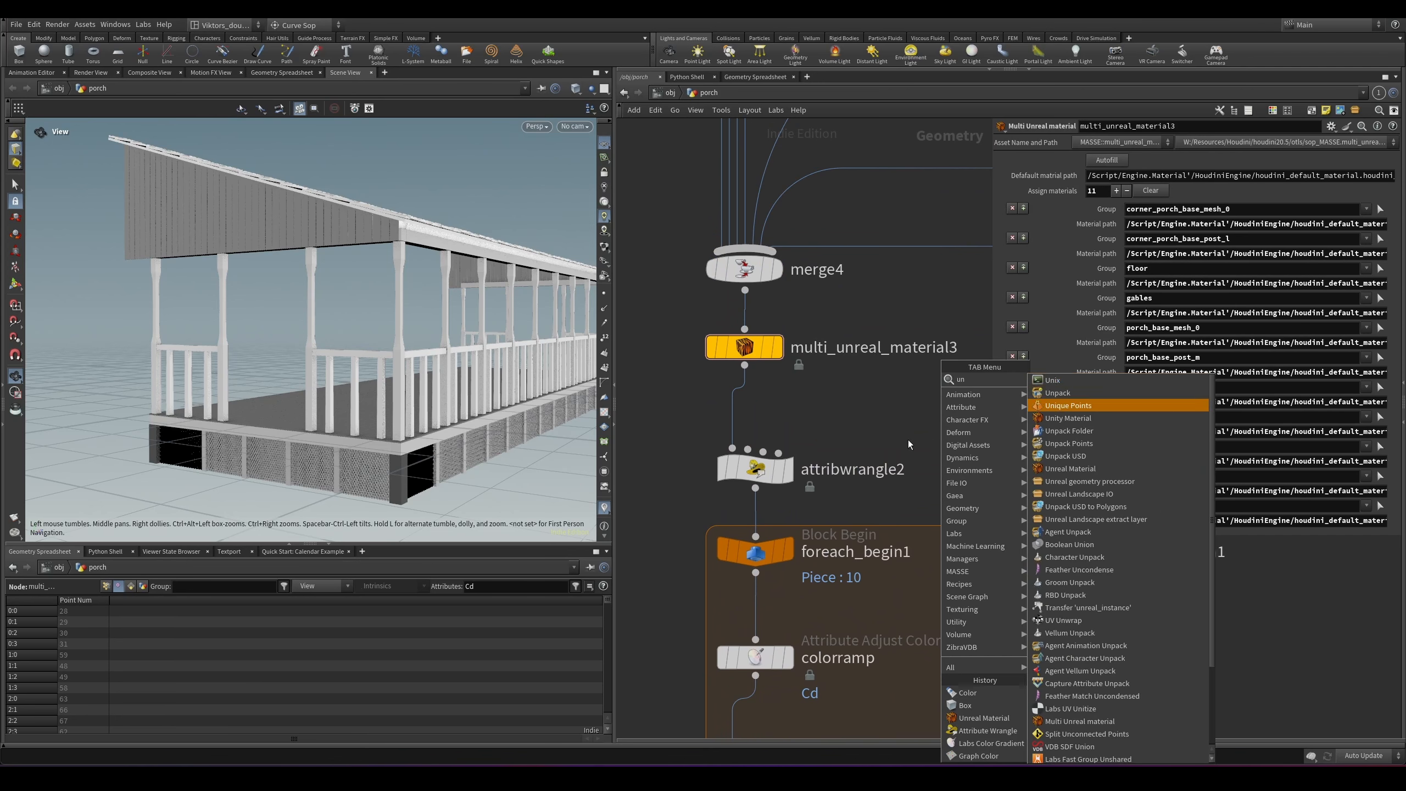
left_click(1056, 419)
left_click(850, 437)
key("Delete")
Step: Place an Unreal Material node beside multi_unreal_material3 to show its unreal_material attribute, and delete the node
key("Tab")
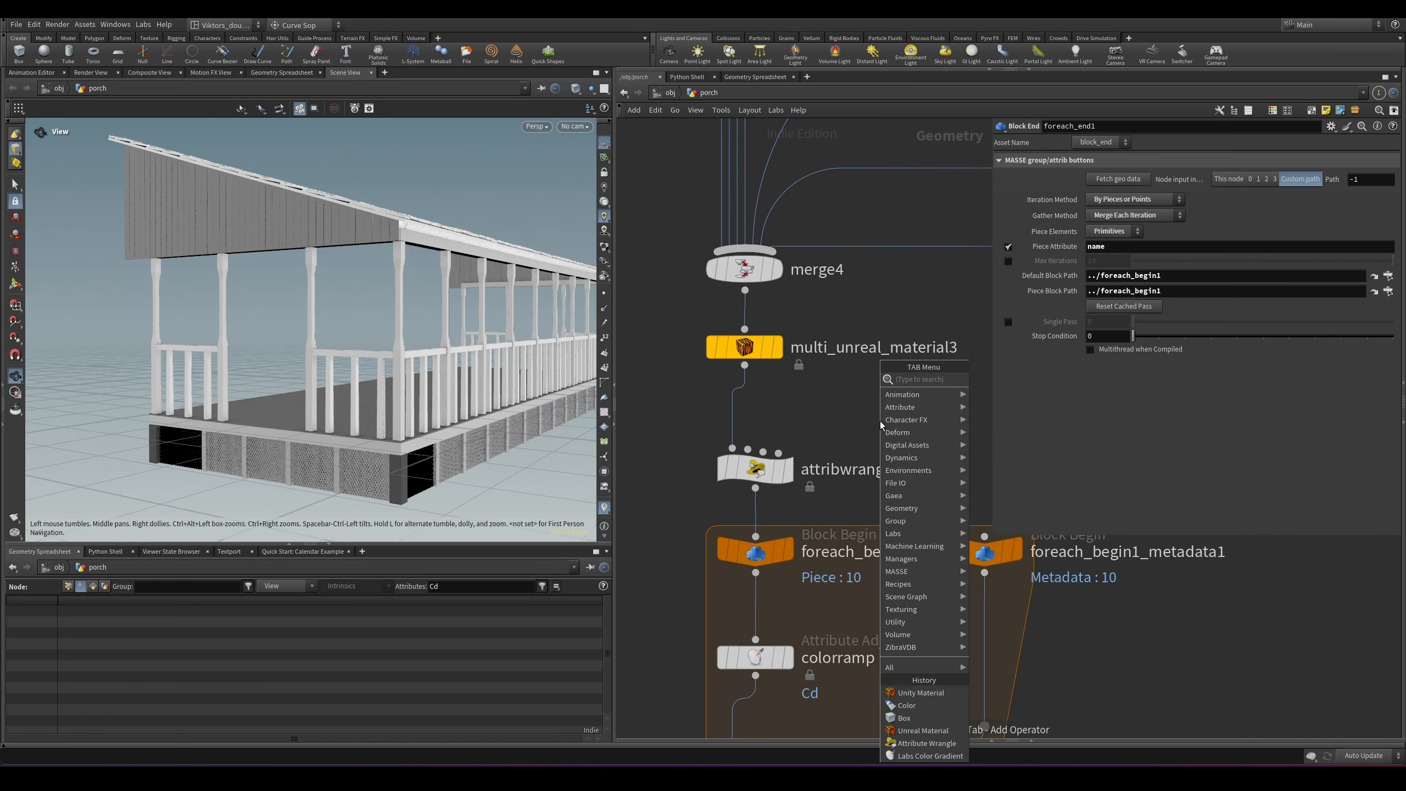
type("unrem")
key("Return")
left_click(880, 421)
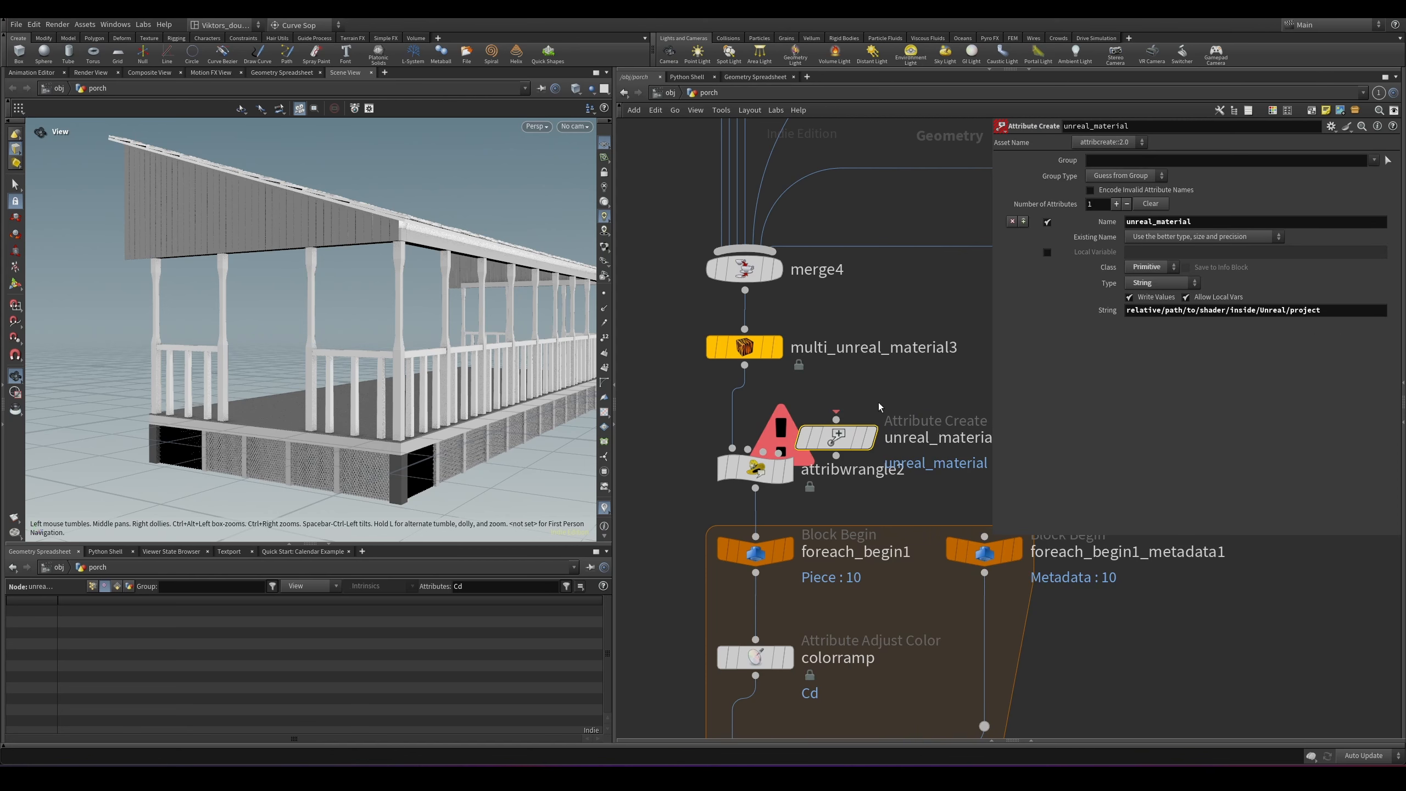
key("Delete")
scroll(877, 420, "down", 3)
middle_click_drag(877, 420, 844, 301)
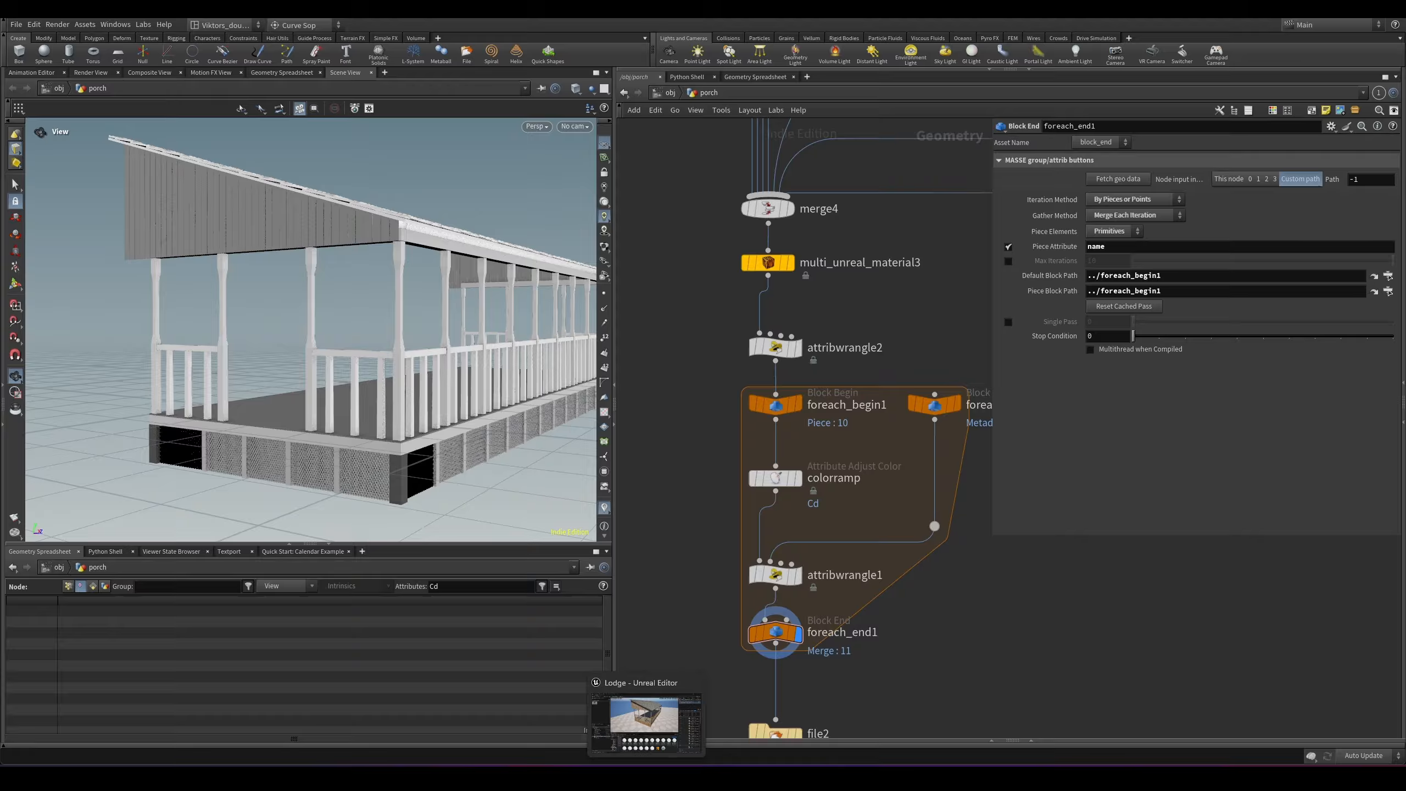
Step: Switch to Unreal and view the whole textured porch with its roof
left_click(647, 777)
left_click_drag(774, 343, 831, 388, "alt")
right_click_drag(677, 277, 678, 340)
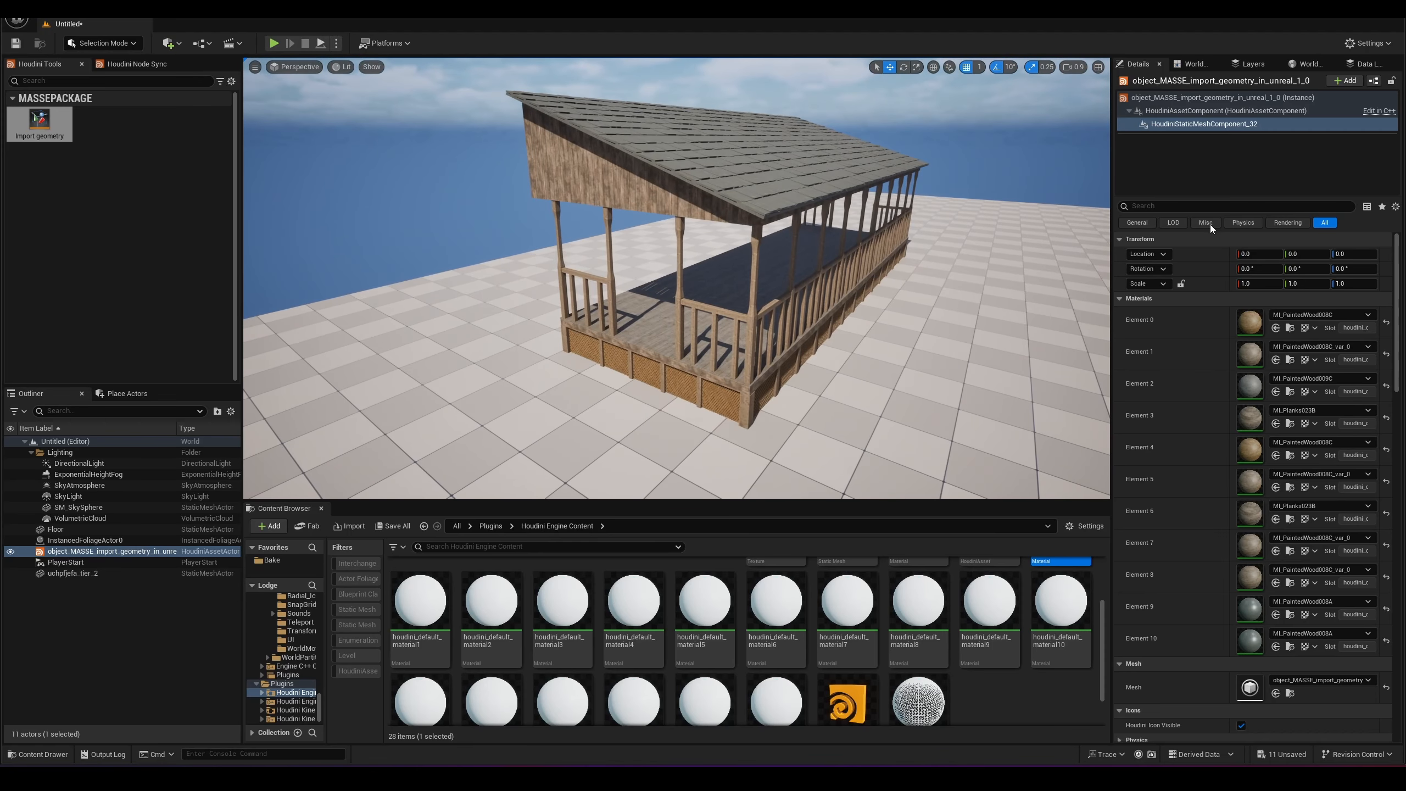
Step: Examine the porch's material slots on its static mesh component and show the Houdini asset component's settings
left_click(1173, 124)
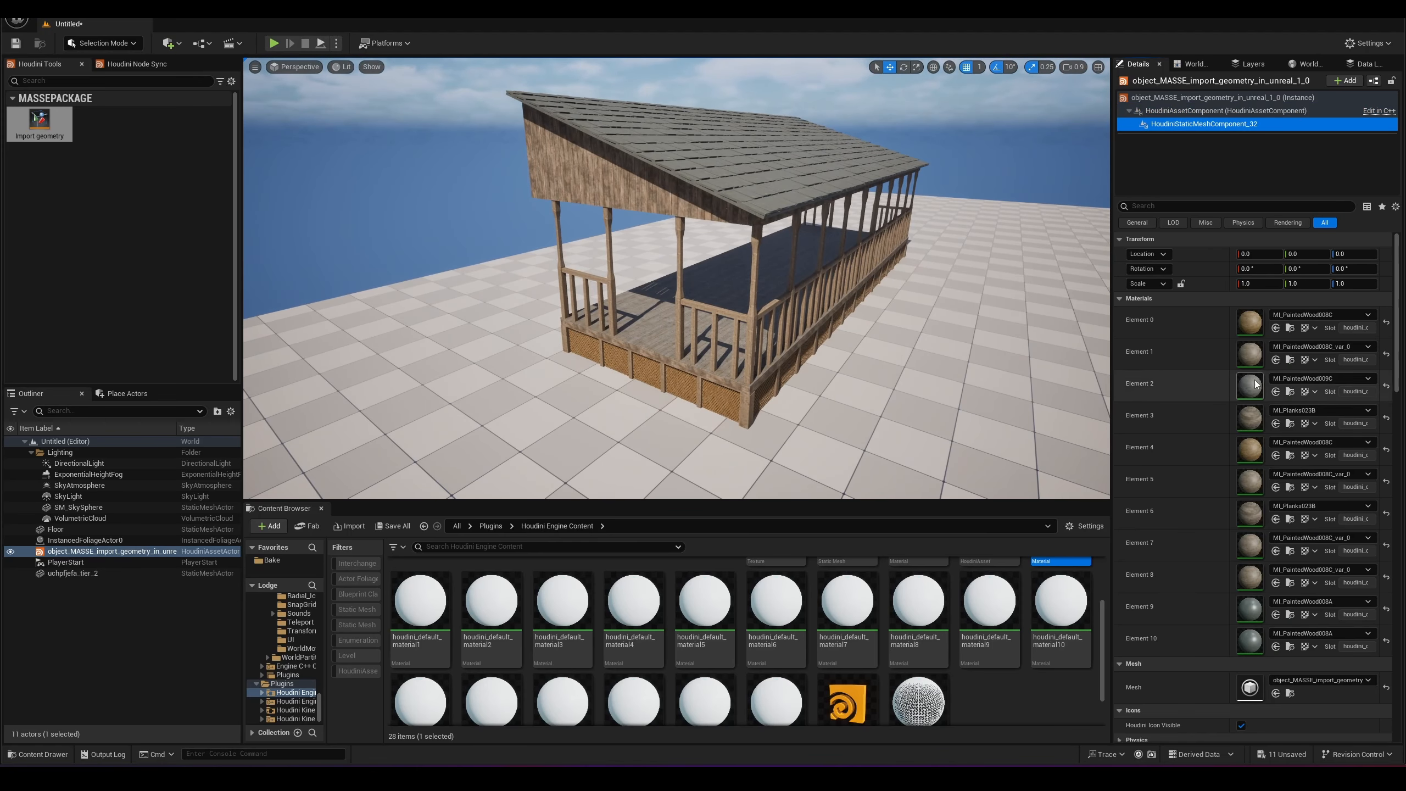
right_click_drag(1210, 321, 1212, 406)
mouse_move(1177, 482)
right_mouse_down()
mouse_move(1177, 200)
mouse_move(1177, 481)
right_mouse_up()
left_click(1176, 97)
left_click(1200, 111)
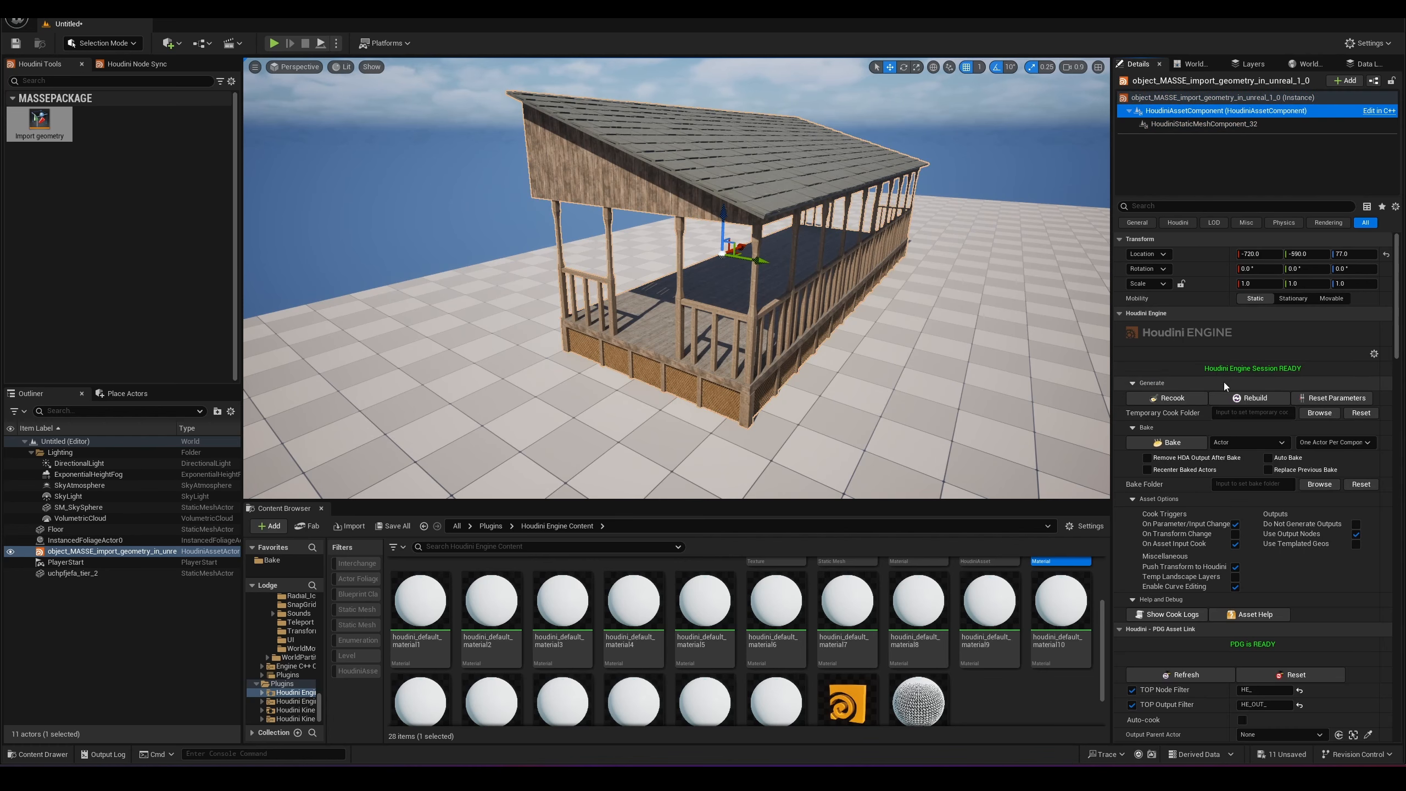
Step: Fly around the imported porch to examine it with its default materials
right_click_drag(799, 364, 800, 392)
left_click(833, 377)
key("w")
key("s")
key("w")
key("s")
key("w")
key("d")
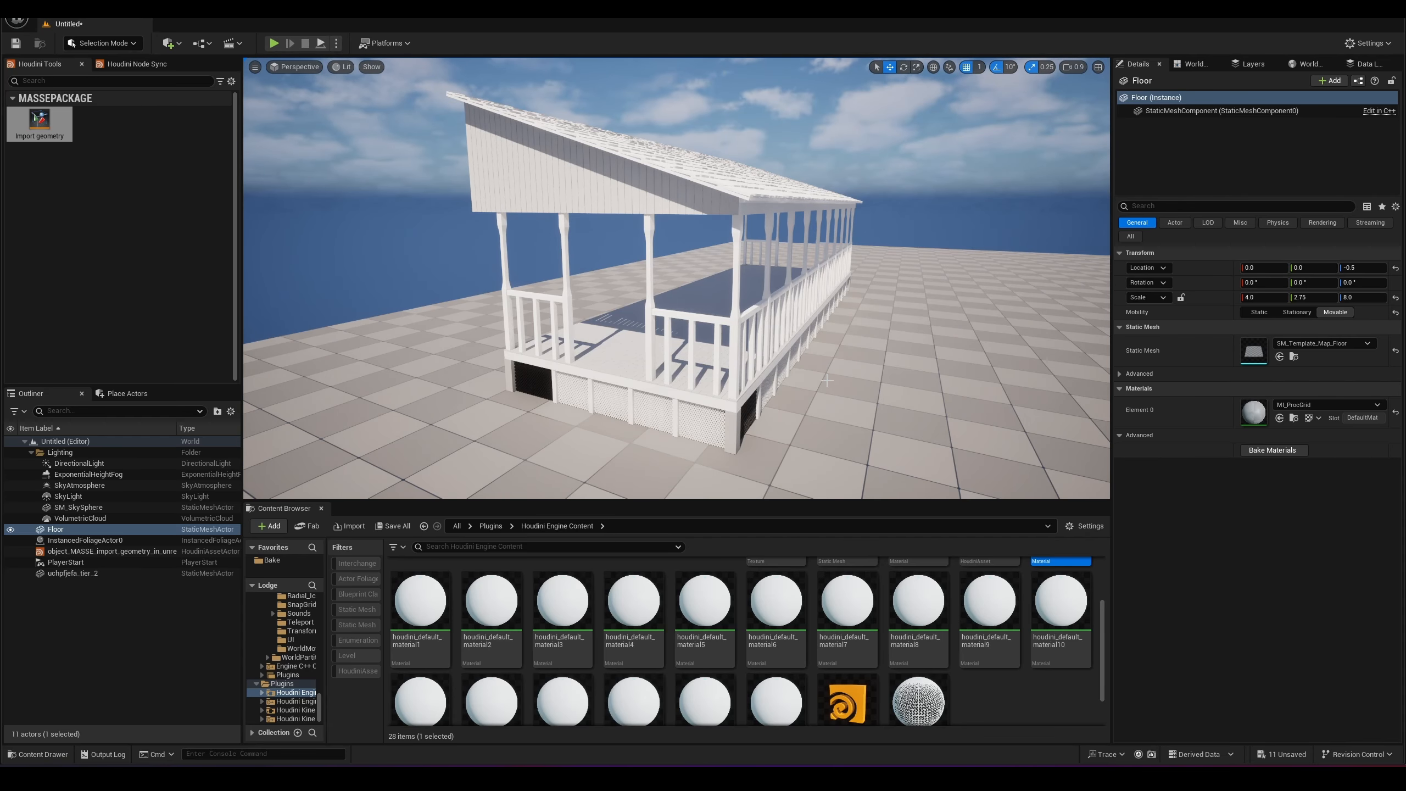
Step: Compare the porch in the Lit and Unlit view modes, ending in Unlit
key("alt+5")
key("alt+6")
key("alt+4")
key("alt+3")
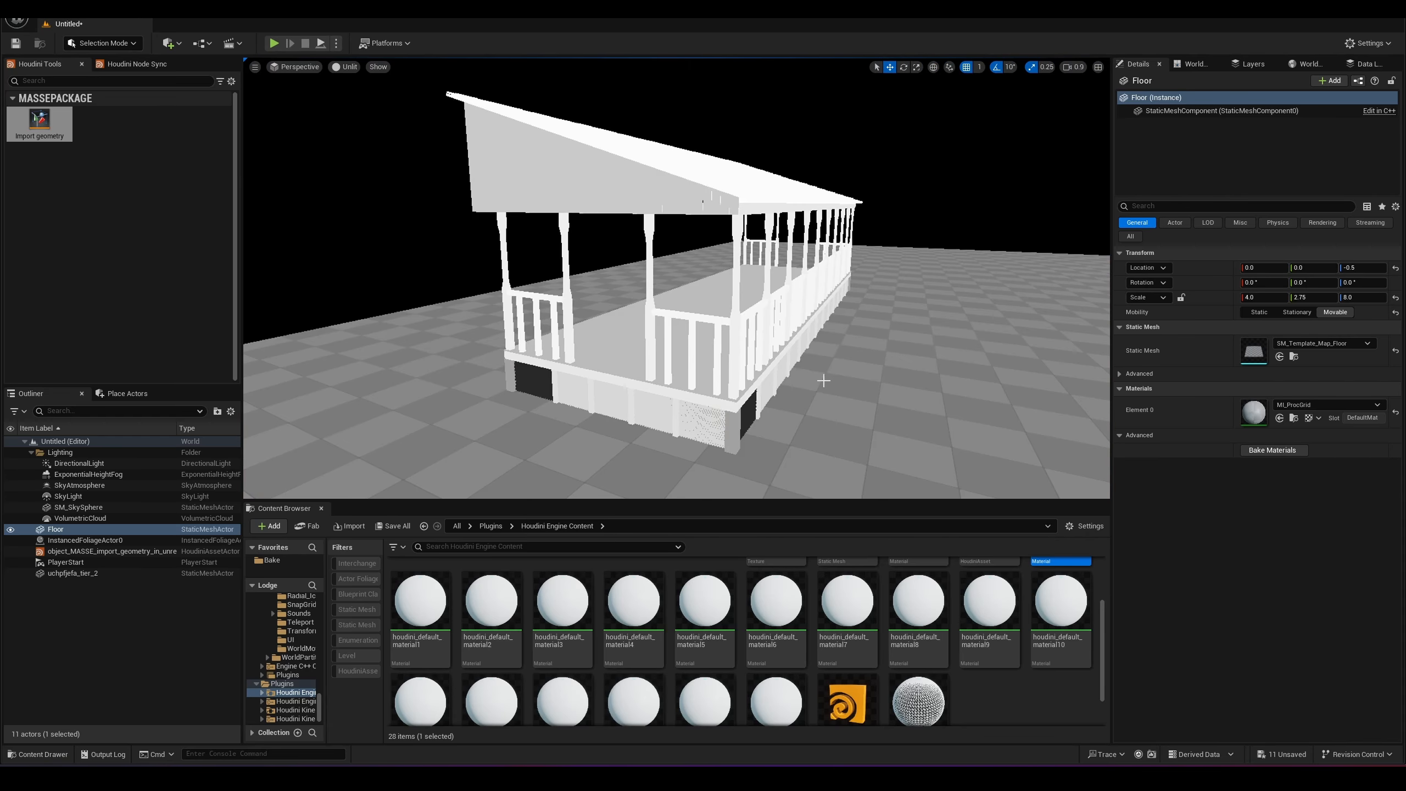
key("alt+4")
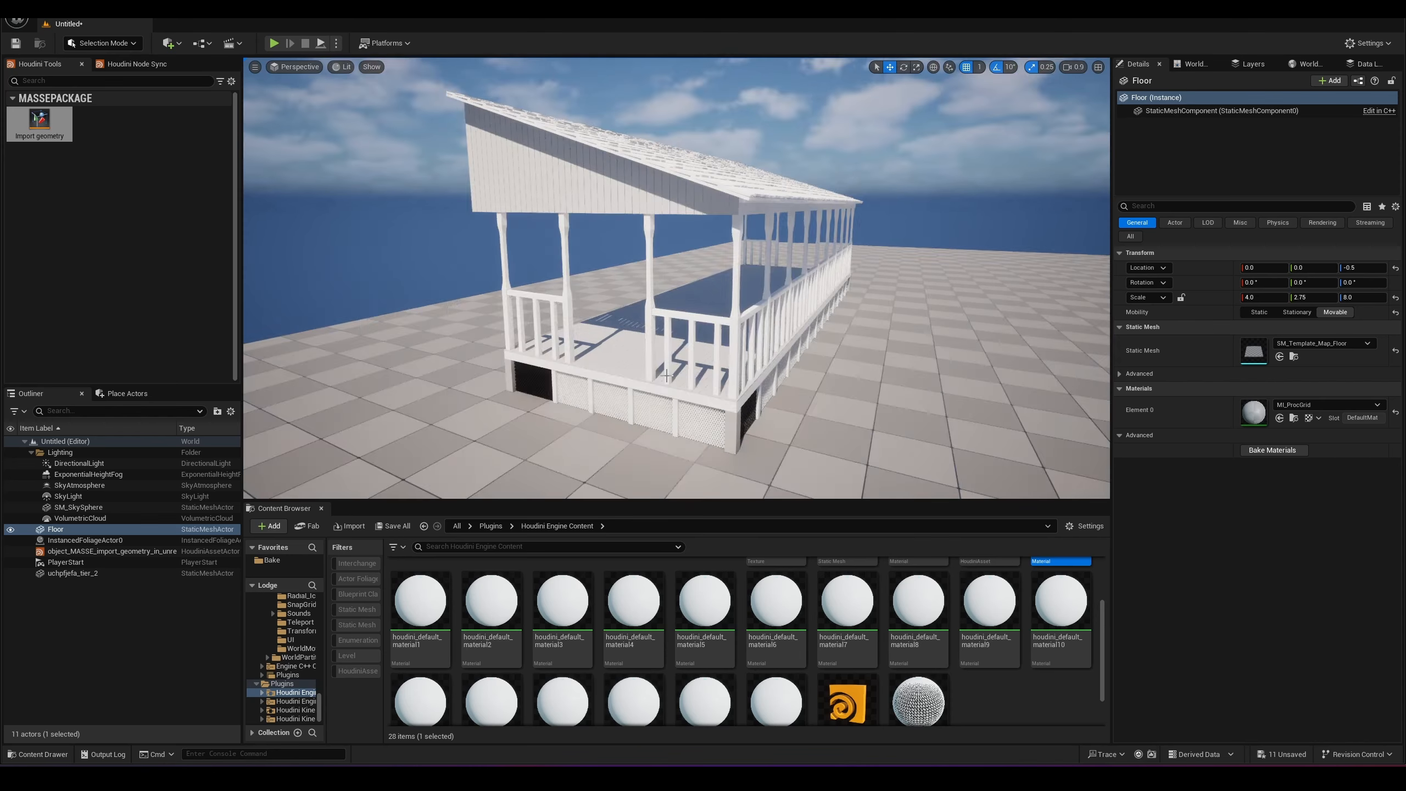
key("alt+3")
right_click_drag(667, 376, 671, 377)
Step: Select the porch's HoudiniStaticMeshComponent_33 and open the Content > Buildings > Materials folder
left_click(823, 242)
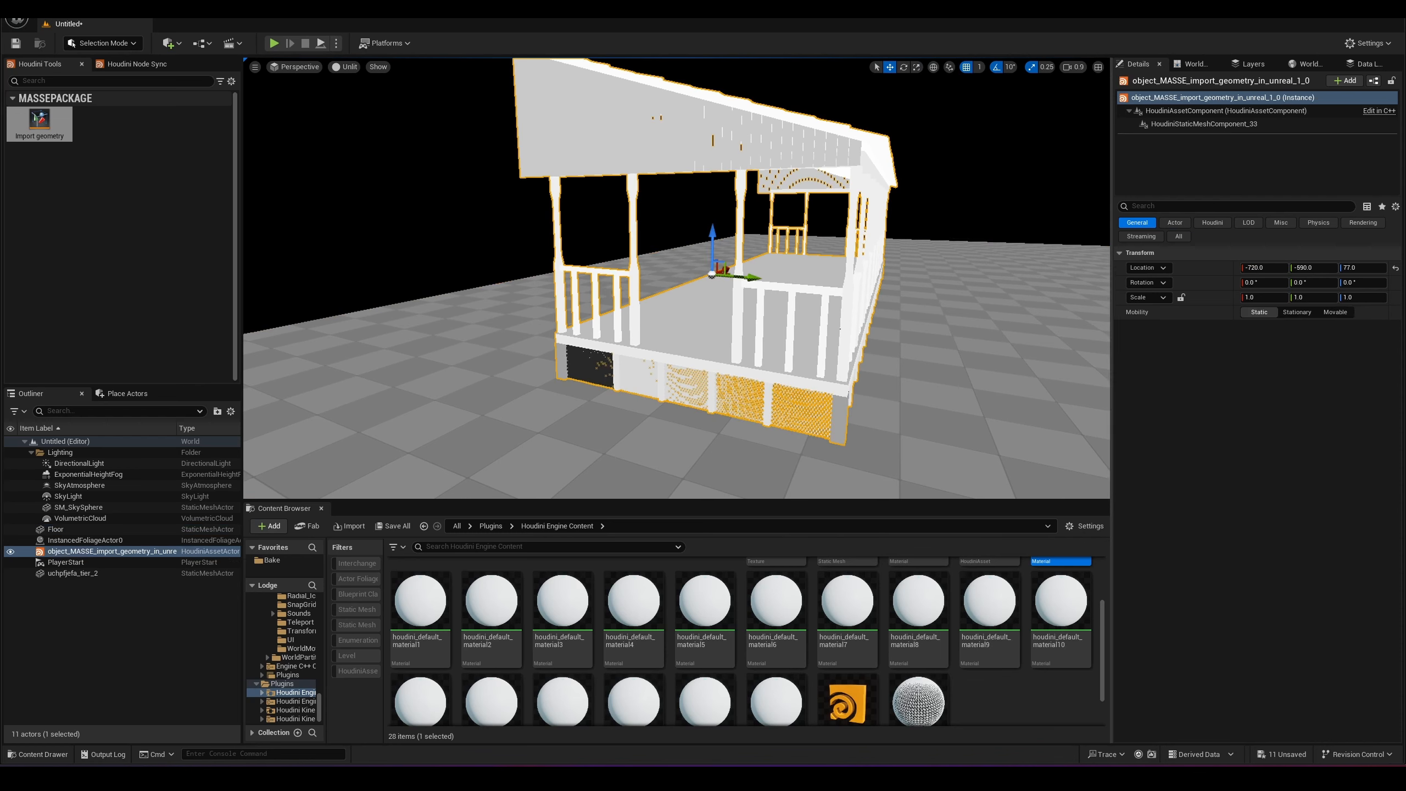
left_click(823, 243)
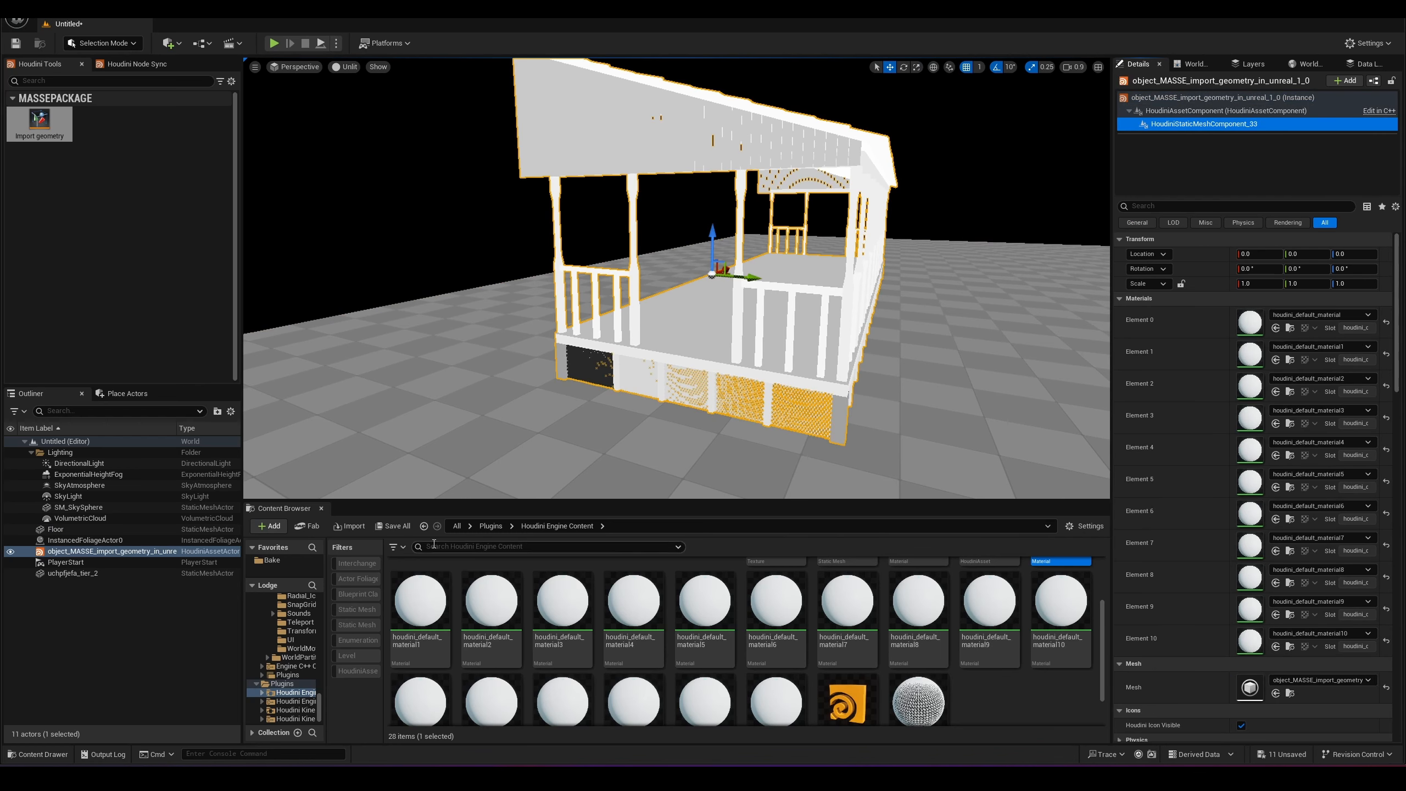
left_click(458, 526)
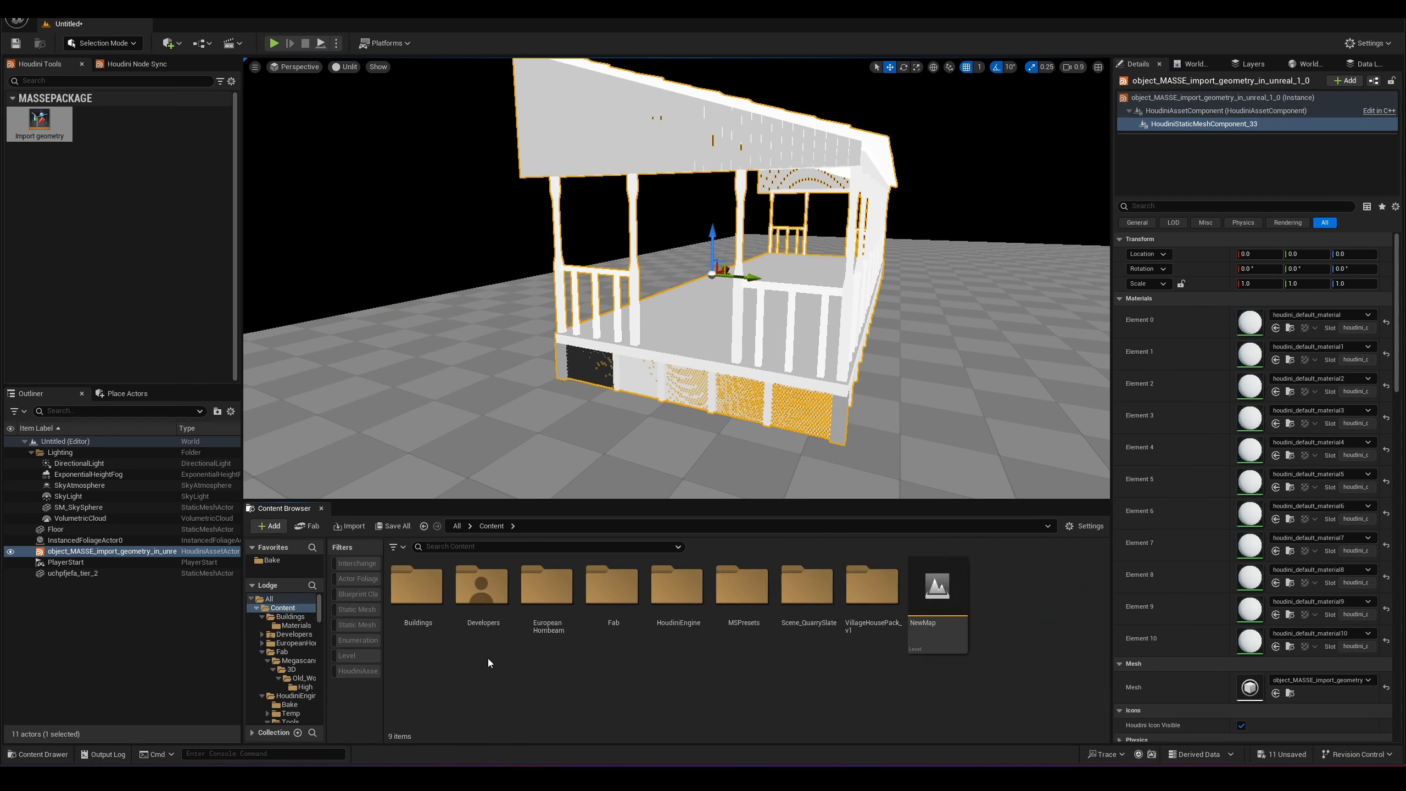
left_click(458, 526)
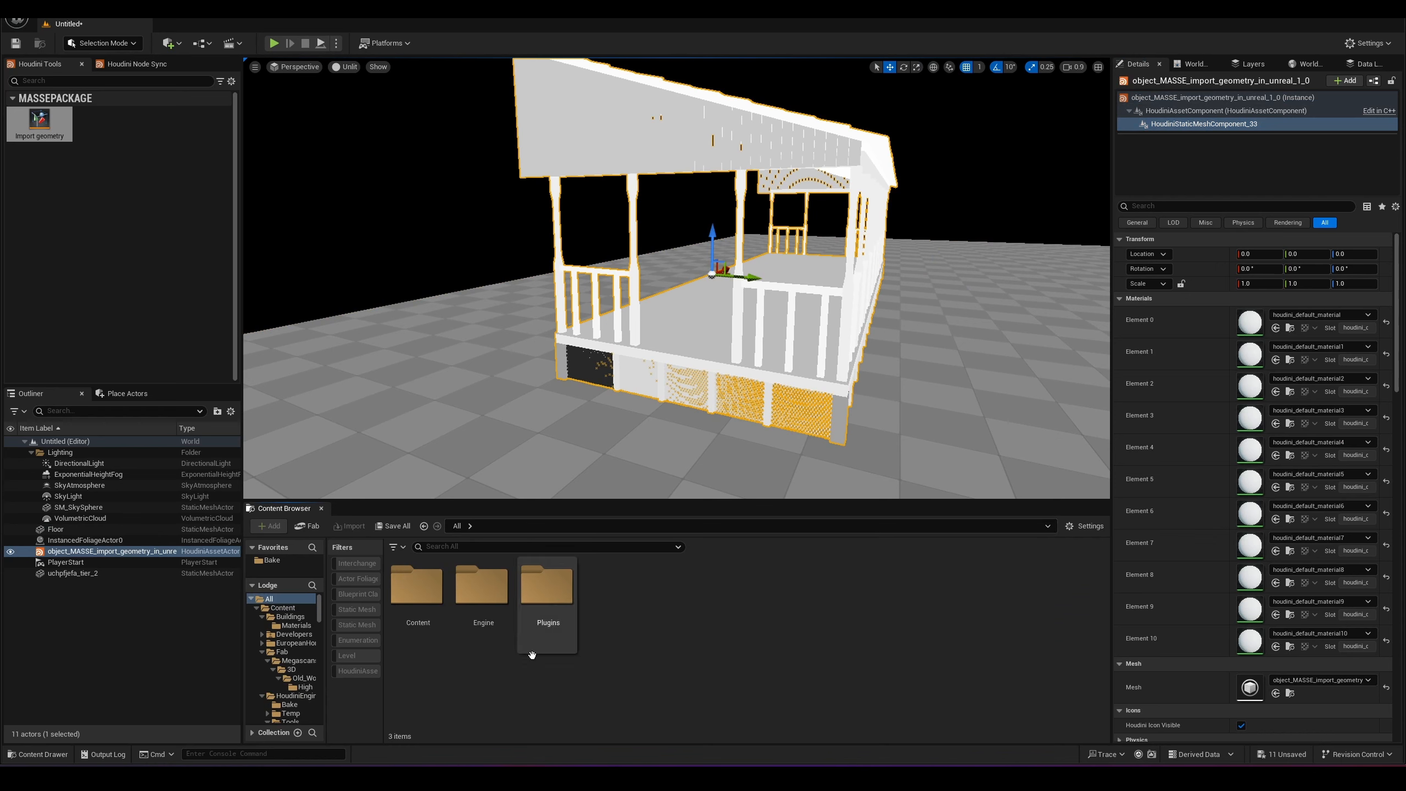
double_click(436, 617)
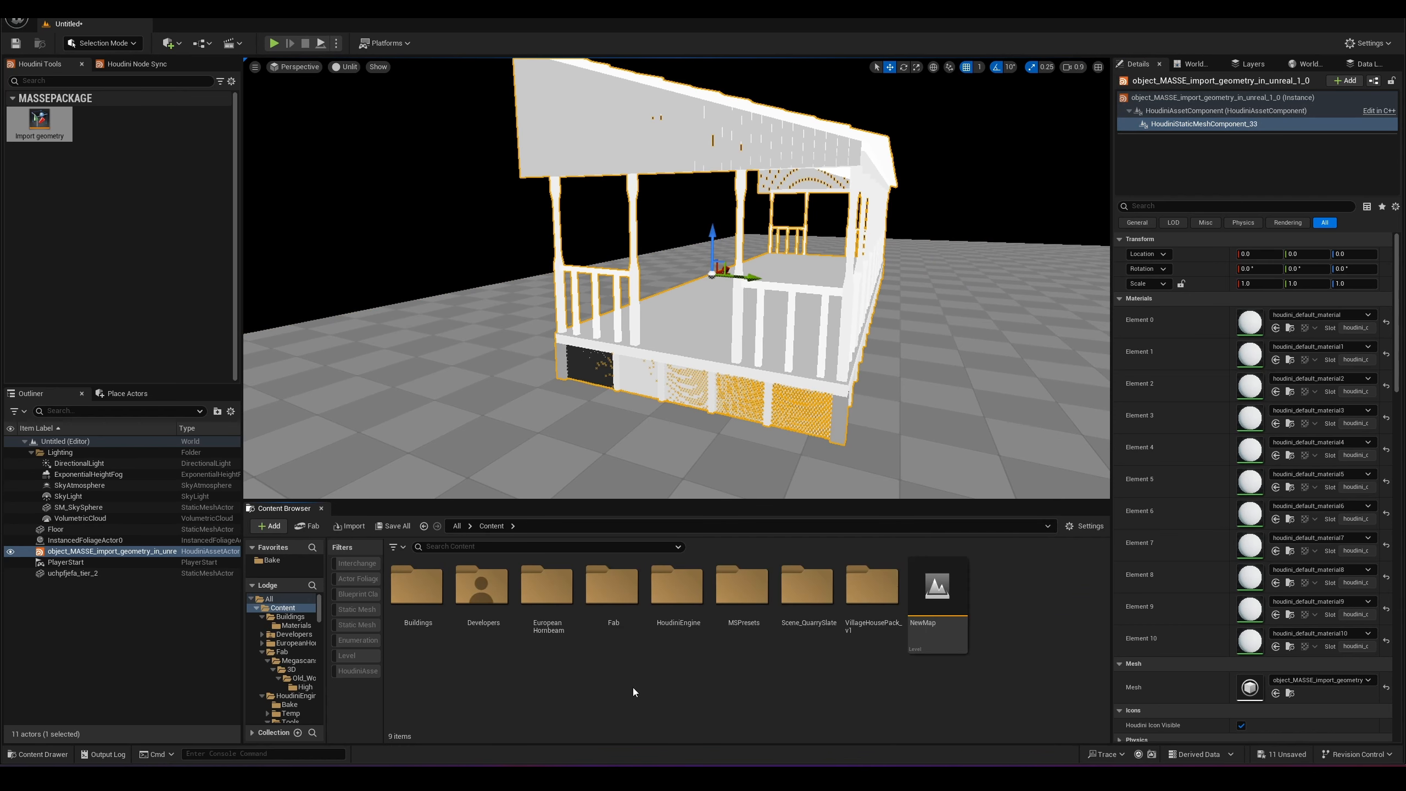
double_click(431, 596)
double_click(421, 593)
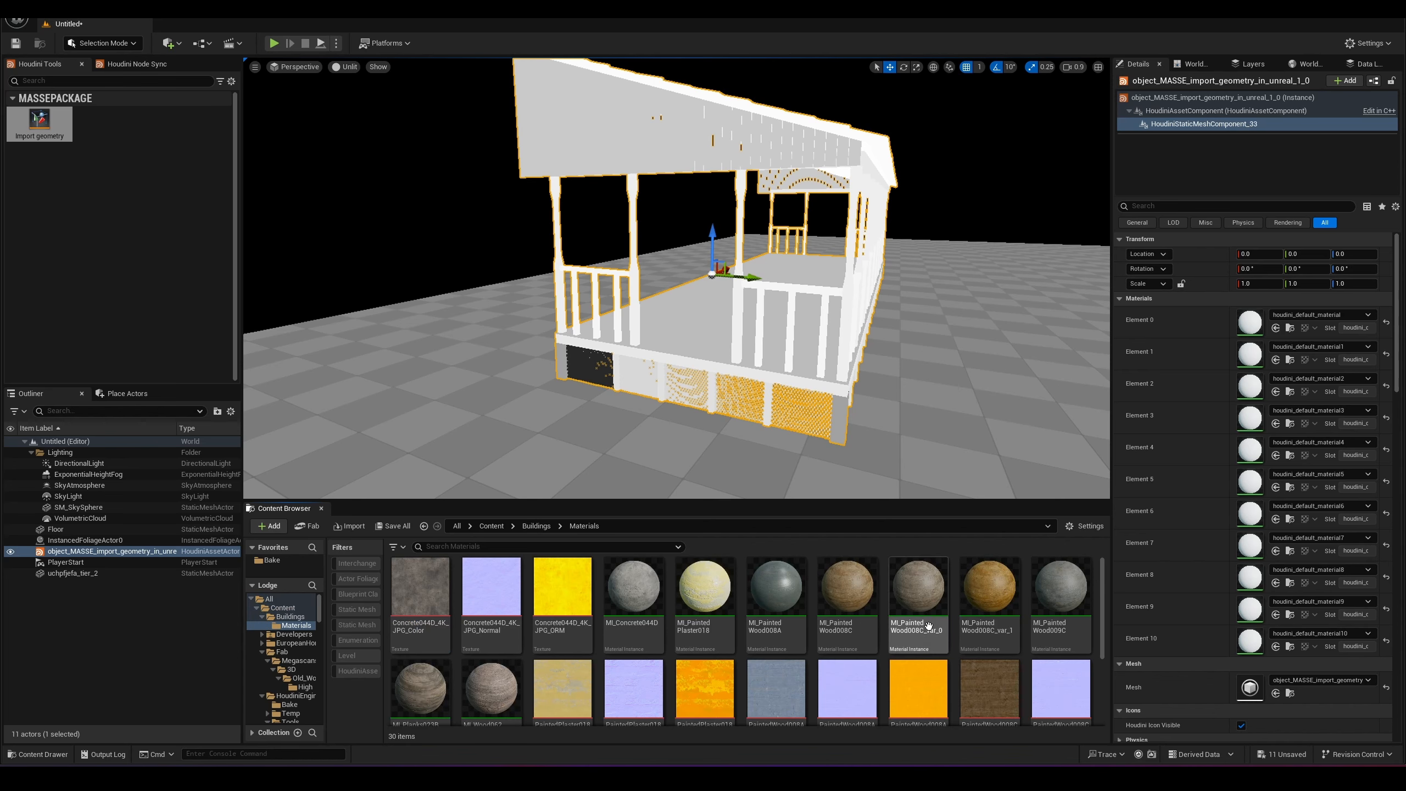
Step: Assign MI_PaintedWood008C_var_0 to the porch's Element 0 material slot and set the viewport to Lit
left_click_drag(928, 626, 1250, 322)
scroll(676, 277, "up", 5)
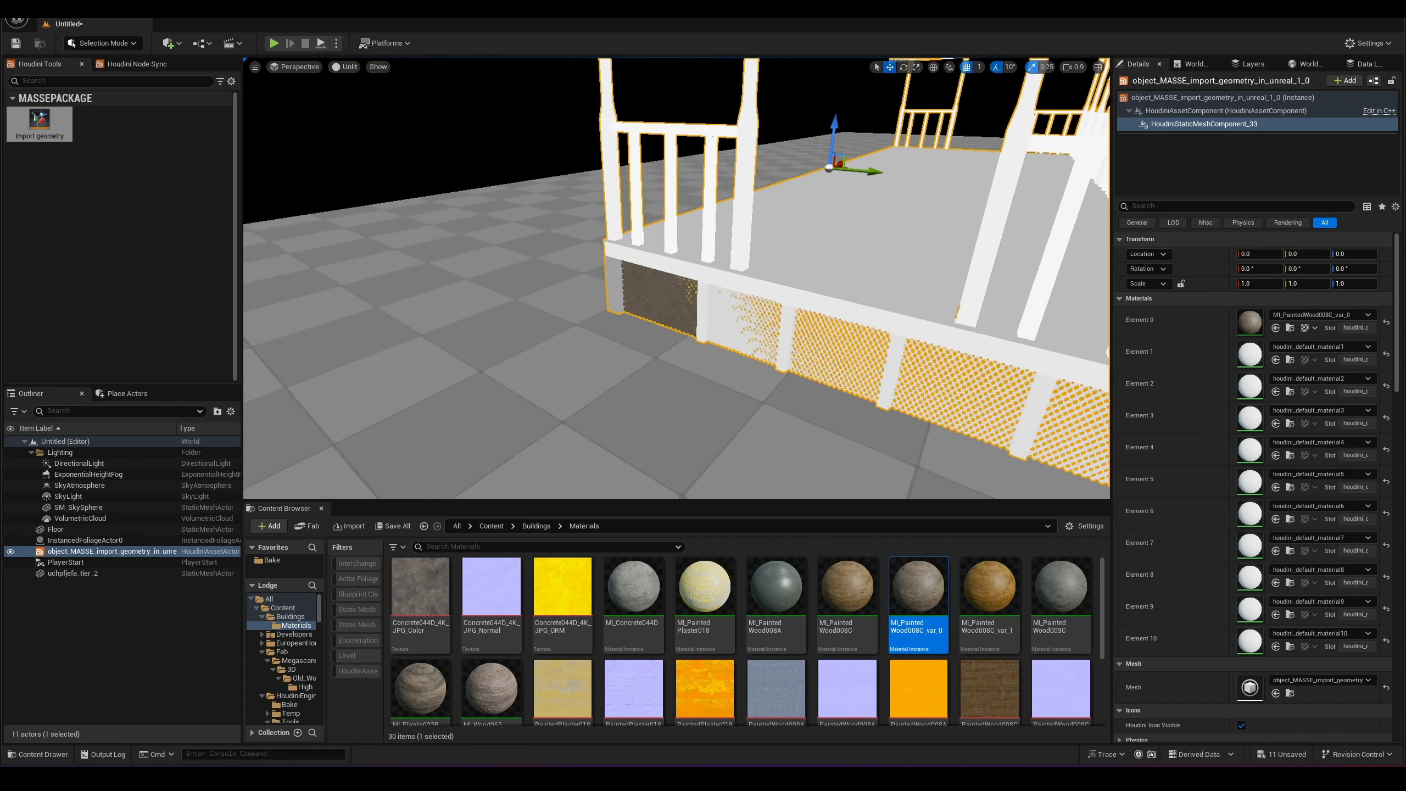
right_click_drag(693, 400, 694, 382)
key("alt+4")
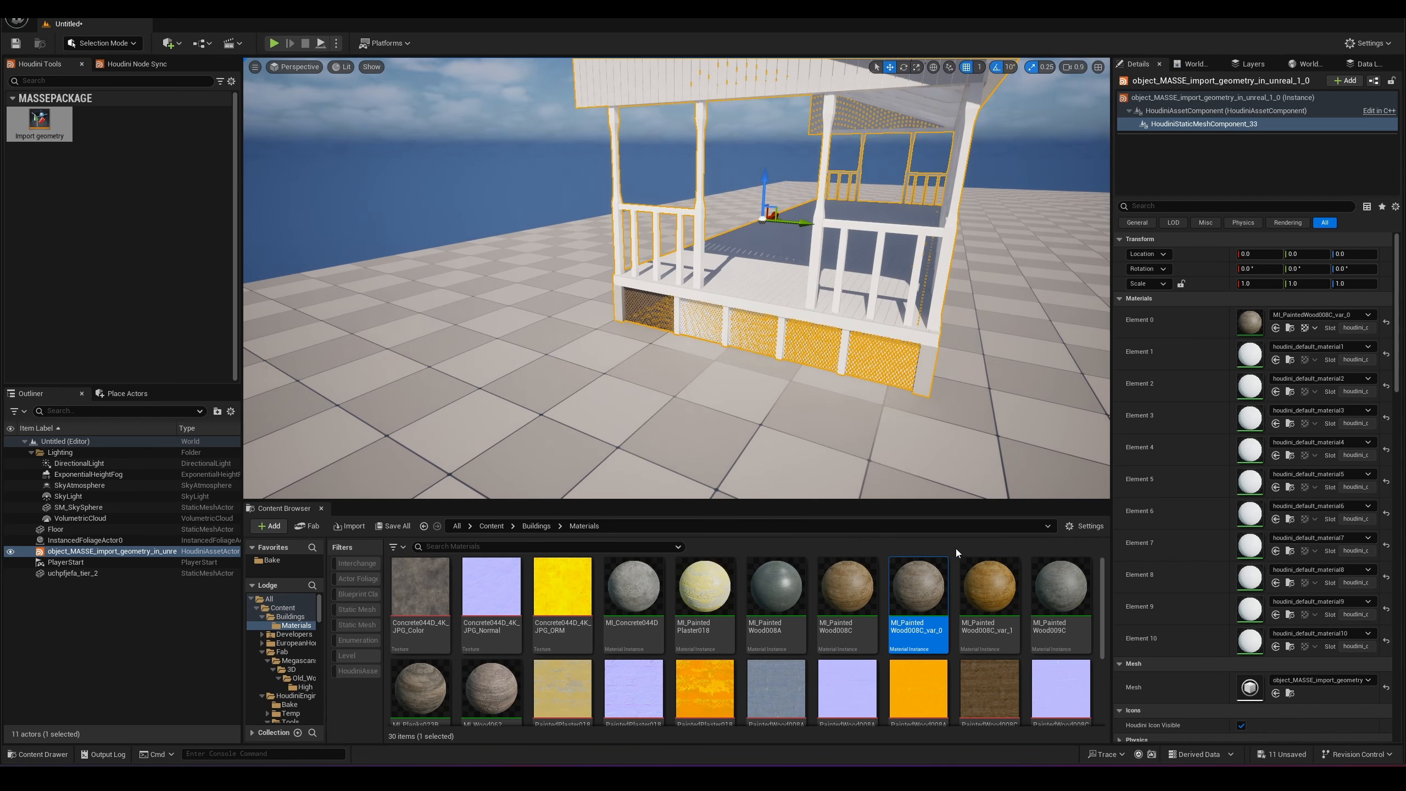
Step: Replace the Element 0 material with MI_PaintedWood008C and deselect the porch to check the lattice
left_click_drag(847, 587, 1249, 321)
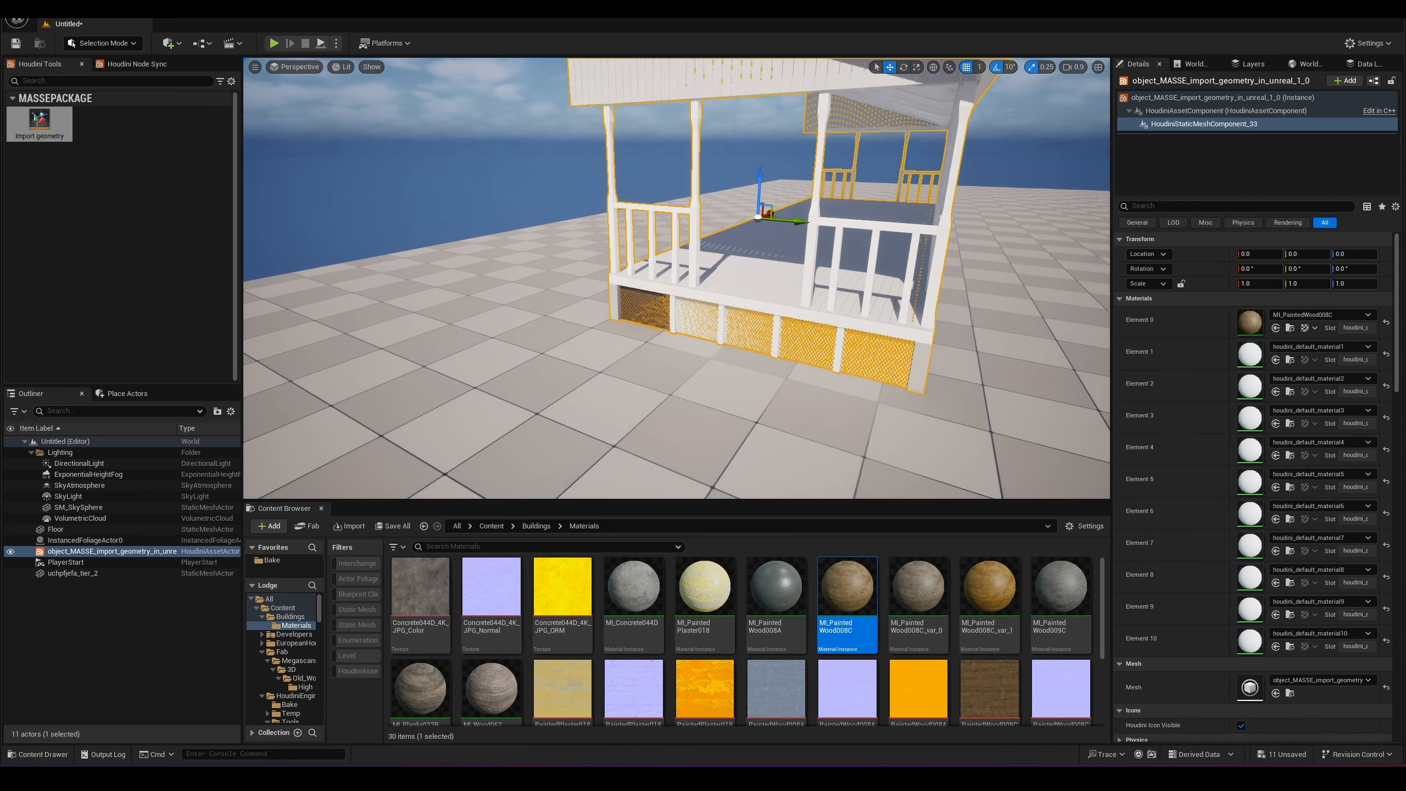
scroll(773, 386, "up", 3)
left_click(774, 387)
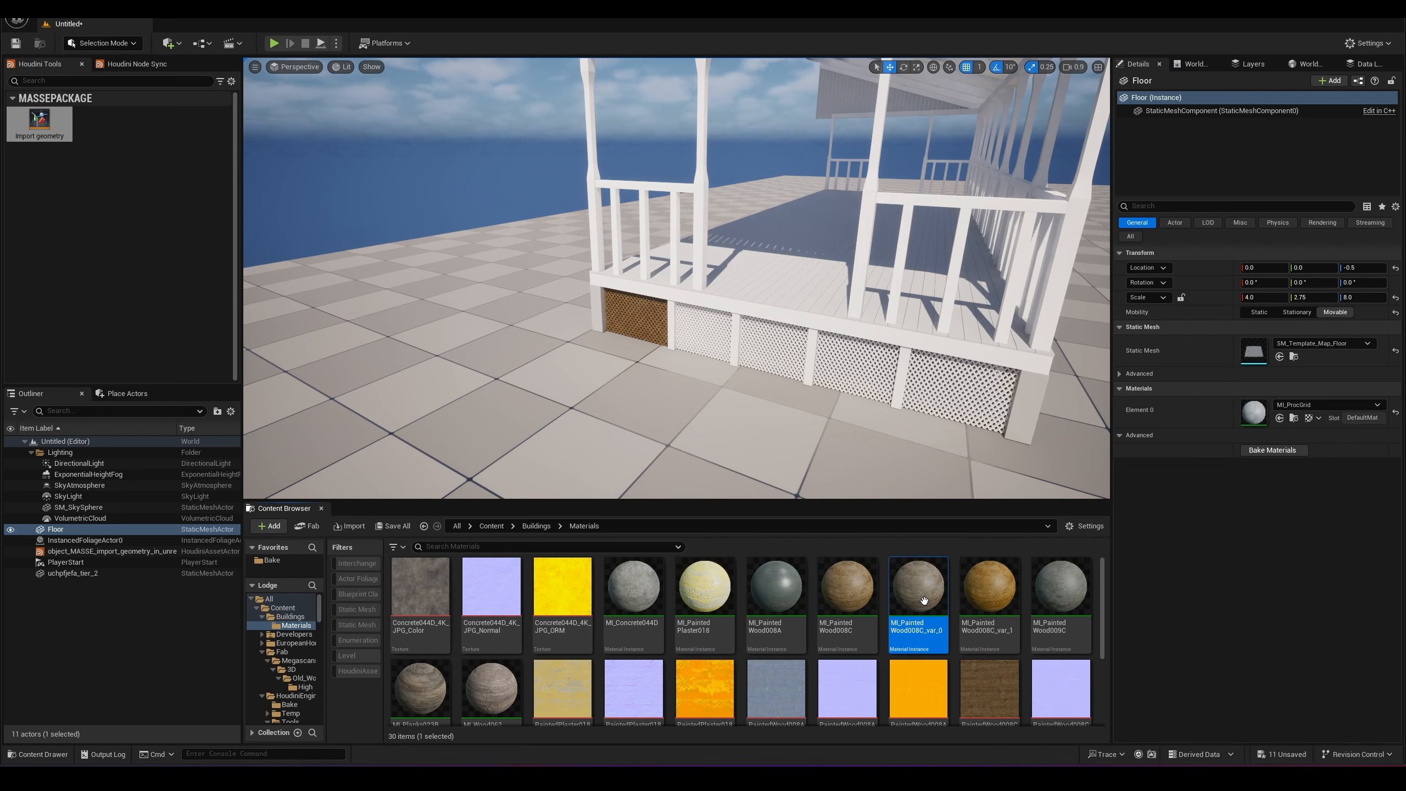
Step: Reselect the porch's static mesh component and assign MI_PaintedWood009C to Element 1
left_click(841, 321)
left_click(1207, 127)
left_click_drag(988, 590, 1273, 355)
left_click_drag(1032, 598, 1248, 355)
mouse_move(941, 333)
right_mouse_down()
mouse_move(913, 343)
mouse_move(886, 310)
mouse_move(930, 316)
right_mouse_up()
key("w")
scroll(892, 305, "down", 4)
key("s")
Step: Assign MI_PaintedWood009C to Element 2 and inspect the porch base and floor
left_click_drag(1068, 592, 1257, 383)
key("w")
right_click_drag(969, 354, 997, 332)
key("e")
right_click_drag(756, 432, 747, 465)
key("s")
key("w")
key("s")
right_click_drag(748, 388, 700, 343)
key("s")
scroll(1056, 629, "down", 1)
scroll(1059, 628, "up", 1)
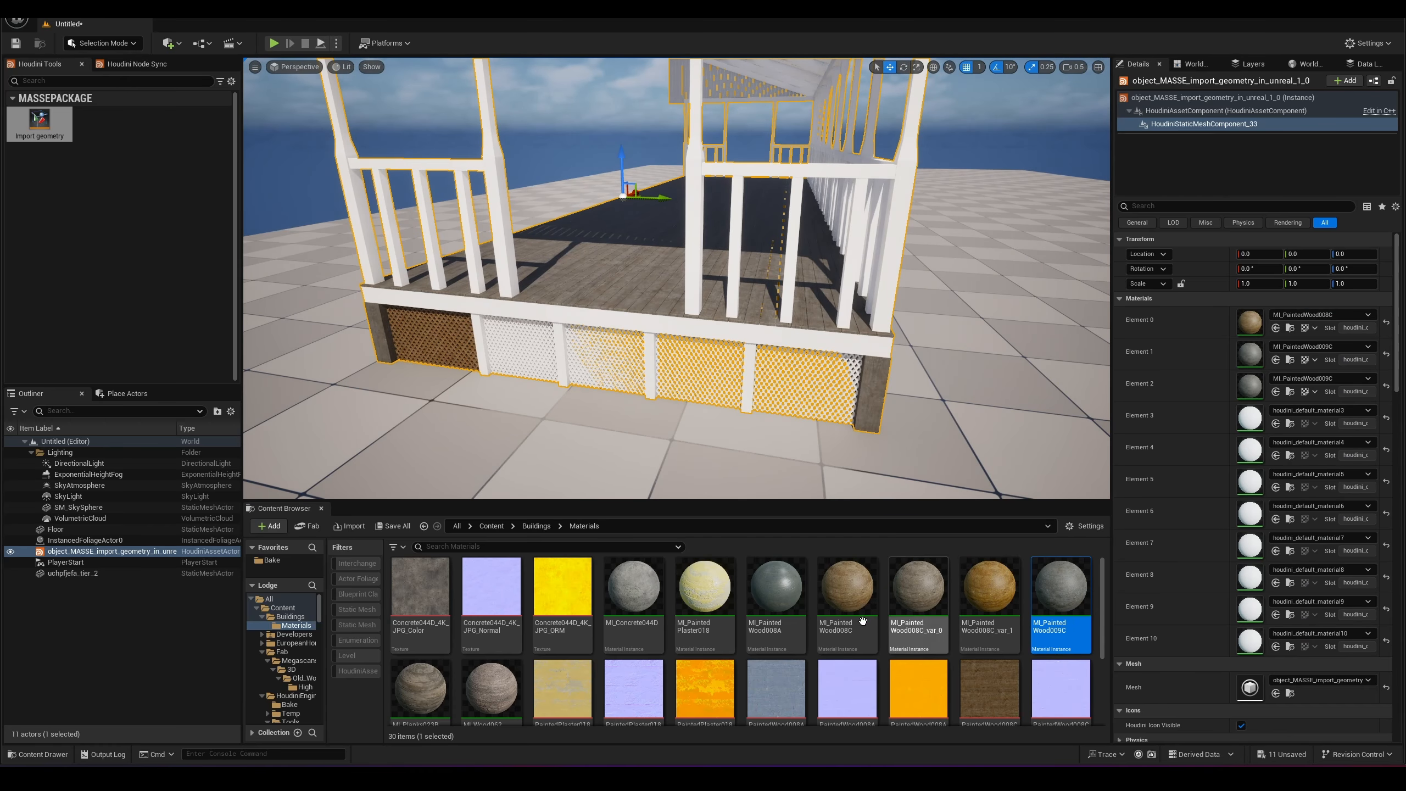
Step: Assign MI_Planks023B to Element 3 of the porch mesh
scroll(793, 645, "down", 1)
left_click_drag(420, 671, 1252, 418)
right_click_drag(830, 360, 819, 332)
key("s")
right_click_drag(636, 399, 638, 435)
key("w")
scroll(937, 617, "up", 1)
Step: Assign MI_PaintedWood008C to Element 4 and hide the editor overlays in the viewport
left_click_drag(848, 593, 1269, 445)
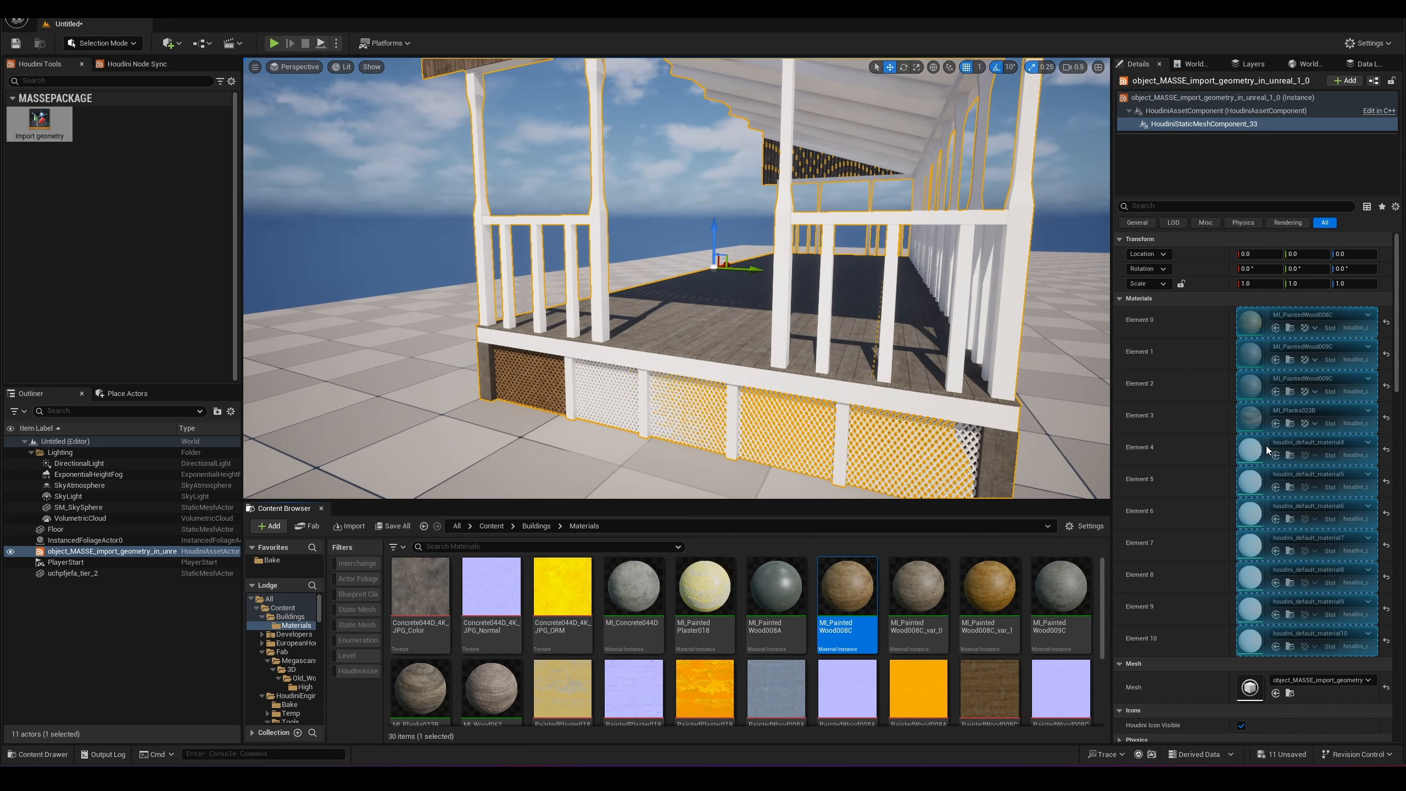
right_click_drag(972, 433, 941, 471)
key("g")
right_click_drag(919, 378, 802, 334)
key("w")
key("s")
scroll(916, 373, "up", 1)
Step: Assign MI_PaintedWood008C_var_0 to Element 5 of the porch mesh
left_click_drag(905, 599, 1250, 481)
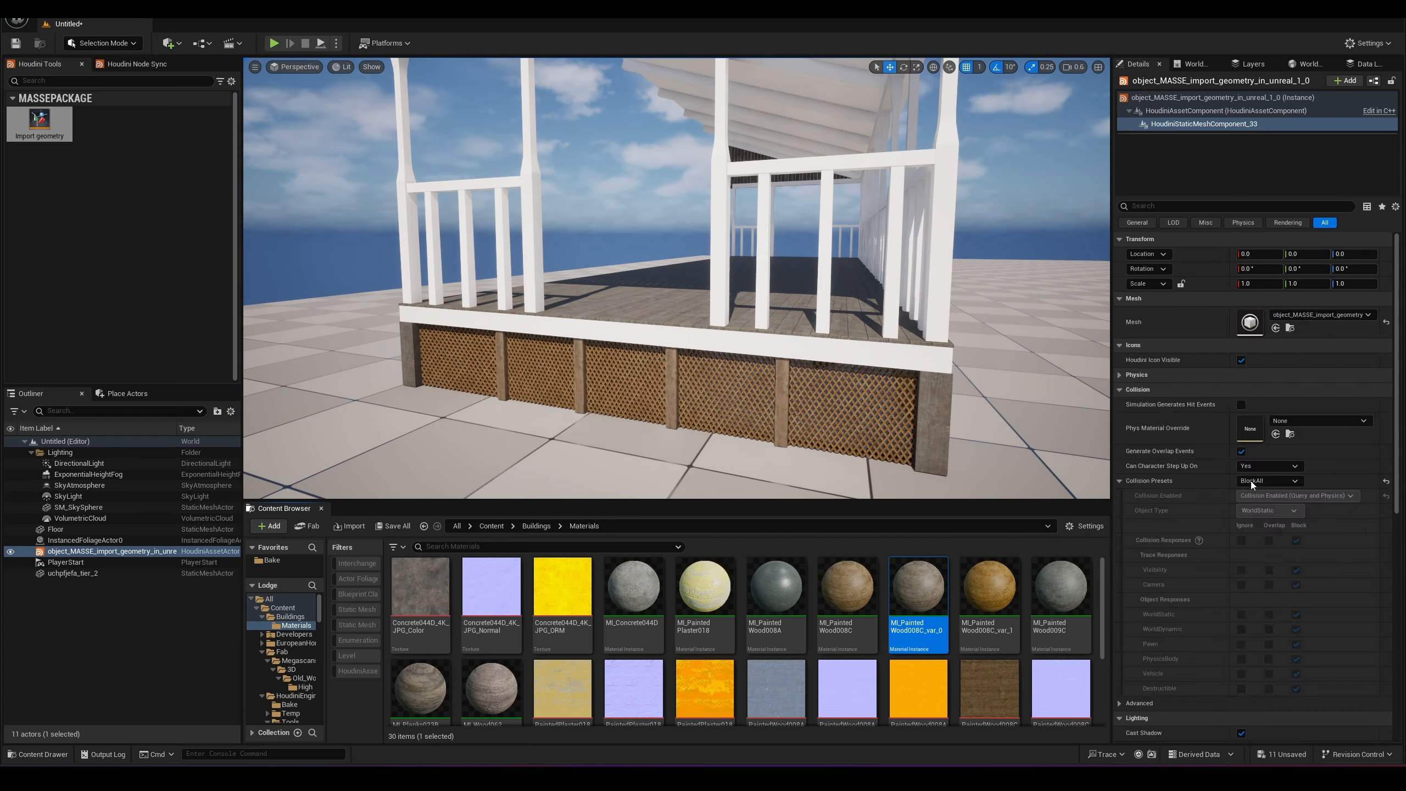
right_click_drag(803, 332, 797, 337)
key("w")
right_click_drag(886, 434, 872, 404)
key("s")
key("s")
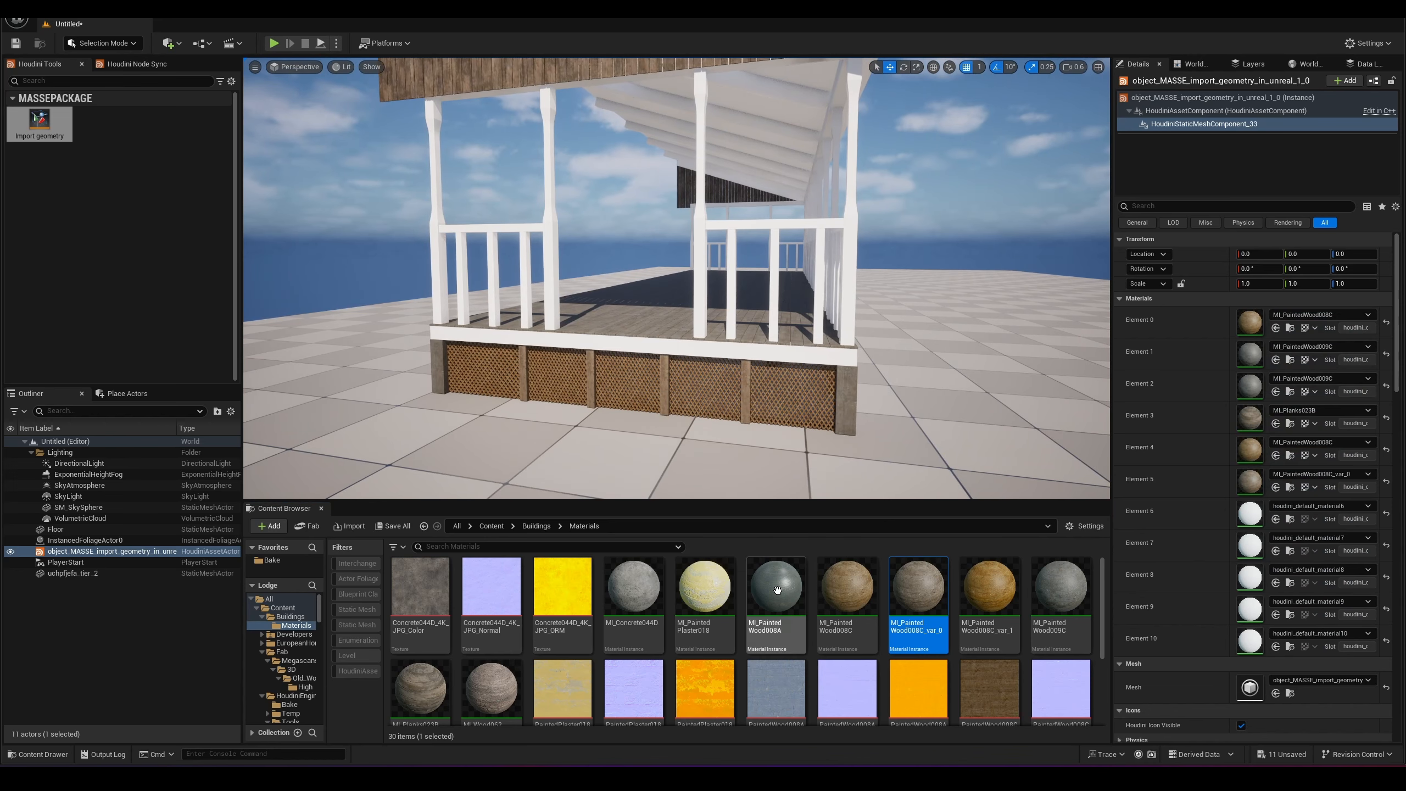
Step: Assign MI_PaintedWood008A to Element 6 and check the beam around the porch floor
left_click_drag(777, 590, 1249, 515)
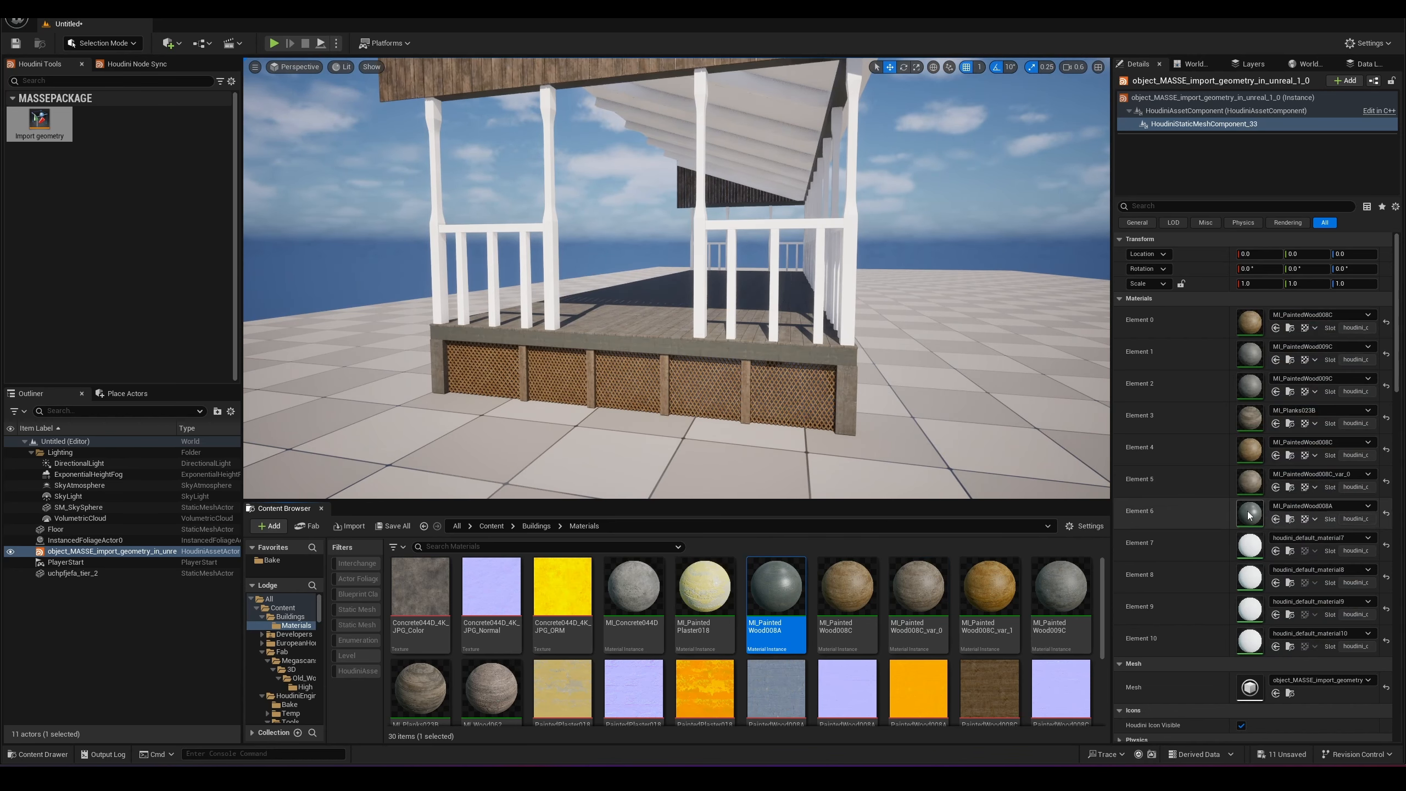
key("w")
right_click_drag(888, 384, 861, 483)
key("d")
key("w")
scroll(820, 421, "up", 1)
key("s")
Step: Assign MI_PaintedWood009C to Elements 7 and 8 for the railings and posts
left_click_drag(1073, 594, 1259, 541)
left_click_drag(1067, 590, 1250, 577)
key("w")
mouse_move(803, 332)
right_mouse_down()
mouse_move(742, 399)
mouse_move(802, 355)
mouse_move(807, 368)
mouse_move(805, 332)
right_mouse_up()
key("s")
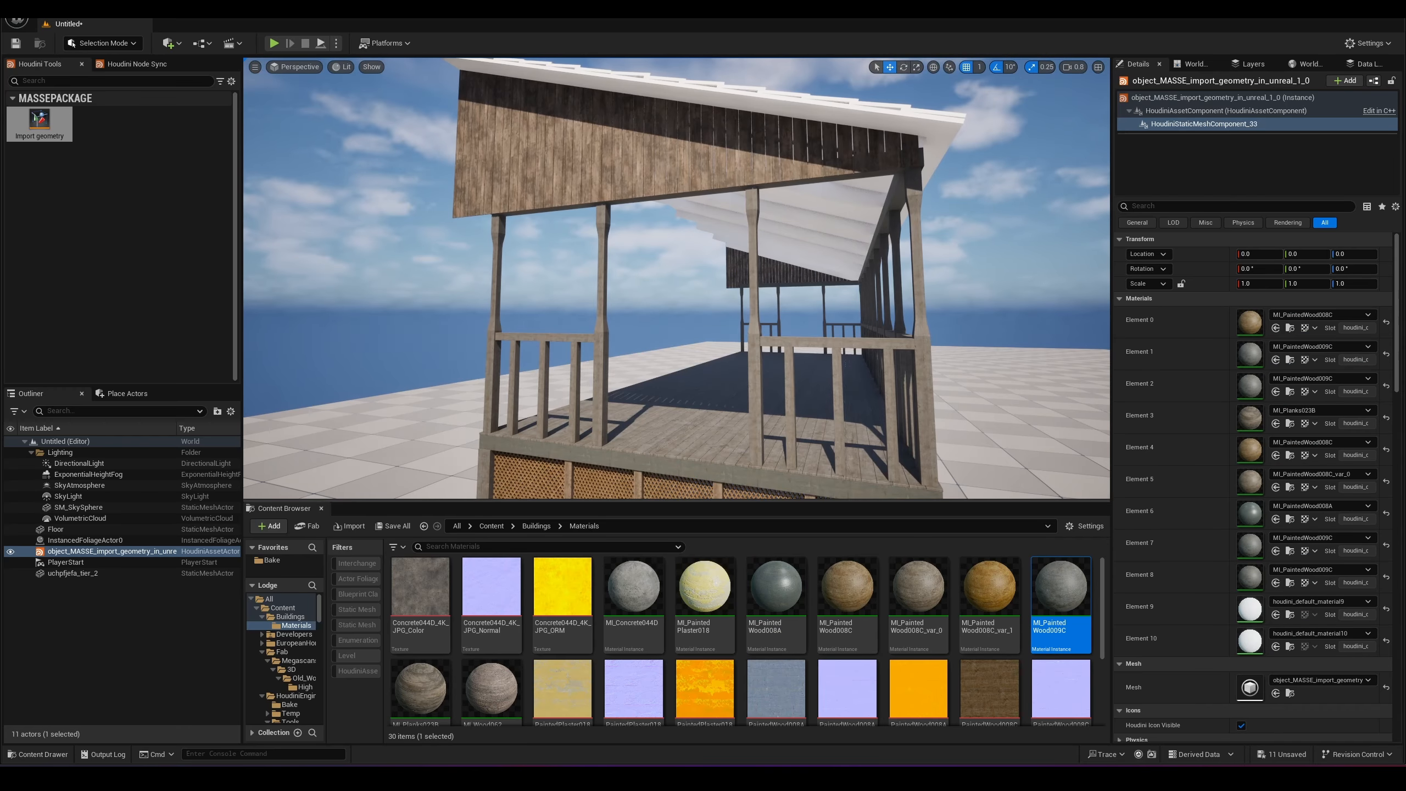
Step: Assign MI_Planks023B to Elements 9 and 10 of the porch mesh
scroll(731, 609, "down", 1)
left_click_drag(421, 671, 1273, 604)
left_click_drag(435, 674, 1287, 640)
left_click(1024, 426)
Step: Fly around the fully textured porch to examine its materials and roof
right_click_drag(1025, 426, 1007, 388)
key("w")
scroll(1025, 426, "up", 1)
key("s")
key("w")
key("s")
mouse_move(943, 312)
right_mouse_down()
mouse_move(941, 354)
mouse_move(944, 312)
mouse_move(913, 300)
mouse_move(941, 324)
right_mouse_up()
key("w")
key("s")
key("w")
key("s")
Step: Reselect the porch's static mesh component and review its list of assigned materials
left_click(864, 276)
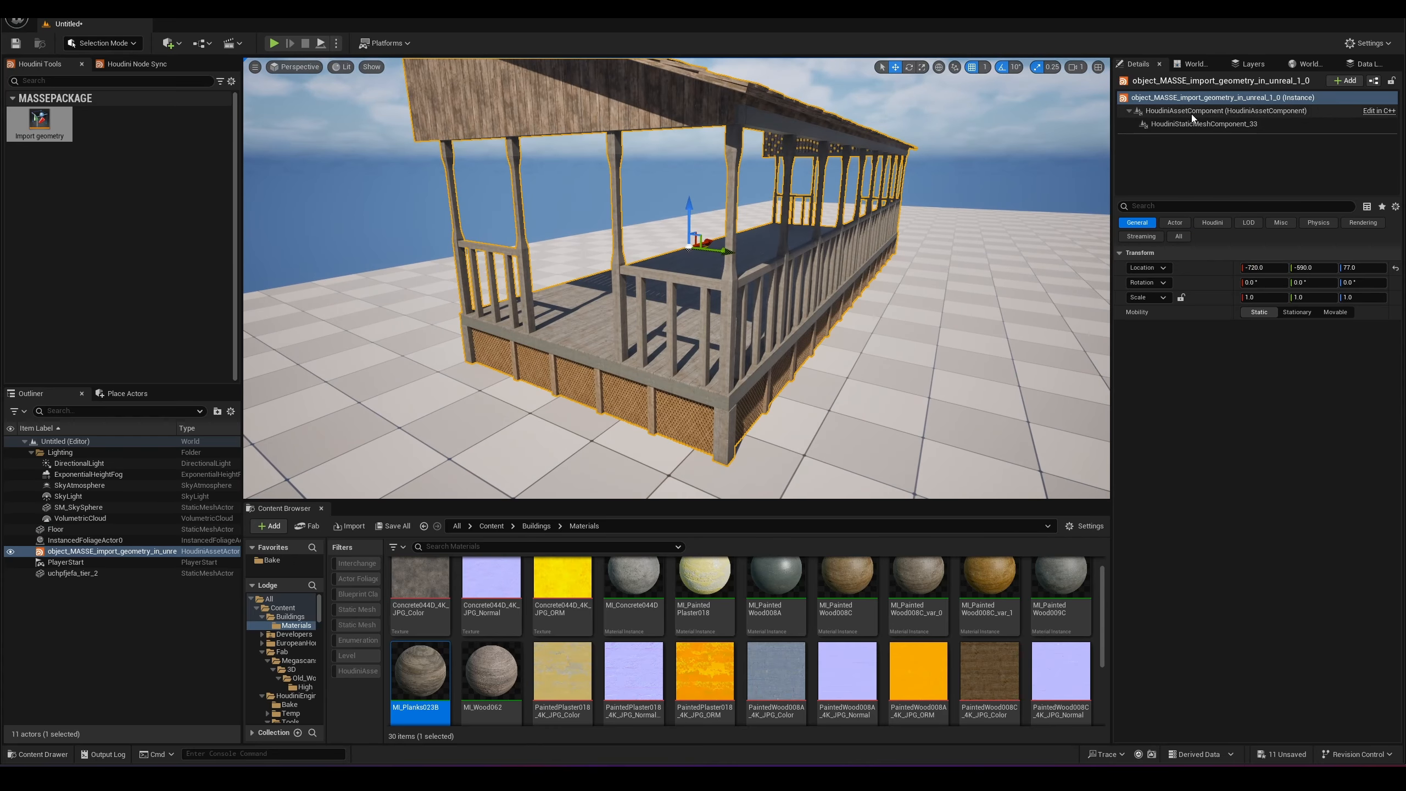
left_click(1196, 113)
left_click(1192, 126)
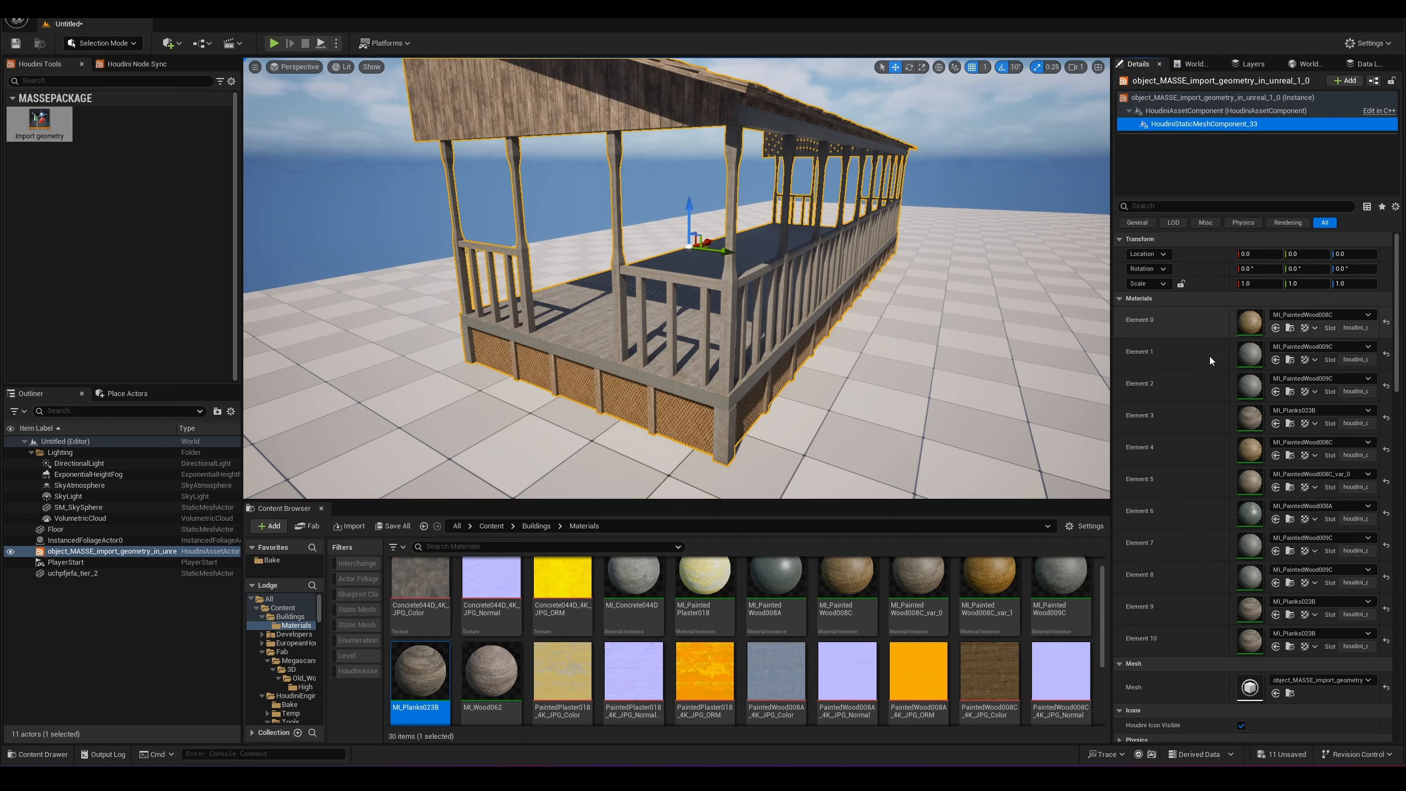
scroll(1213, 512, "down", 1)
Step: View the textured porch from the front and from its corner
key("w")
key("a")
mouse_move(814, 360)
right_mouse_down()
mouse_move(847, 346)
mouse_move(813, 360)
right_mouse_up()
key("s")
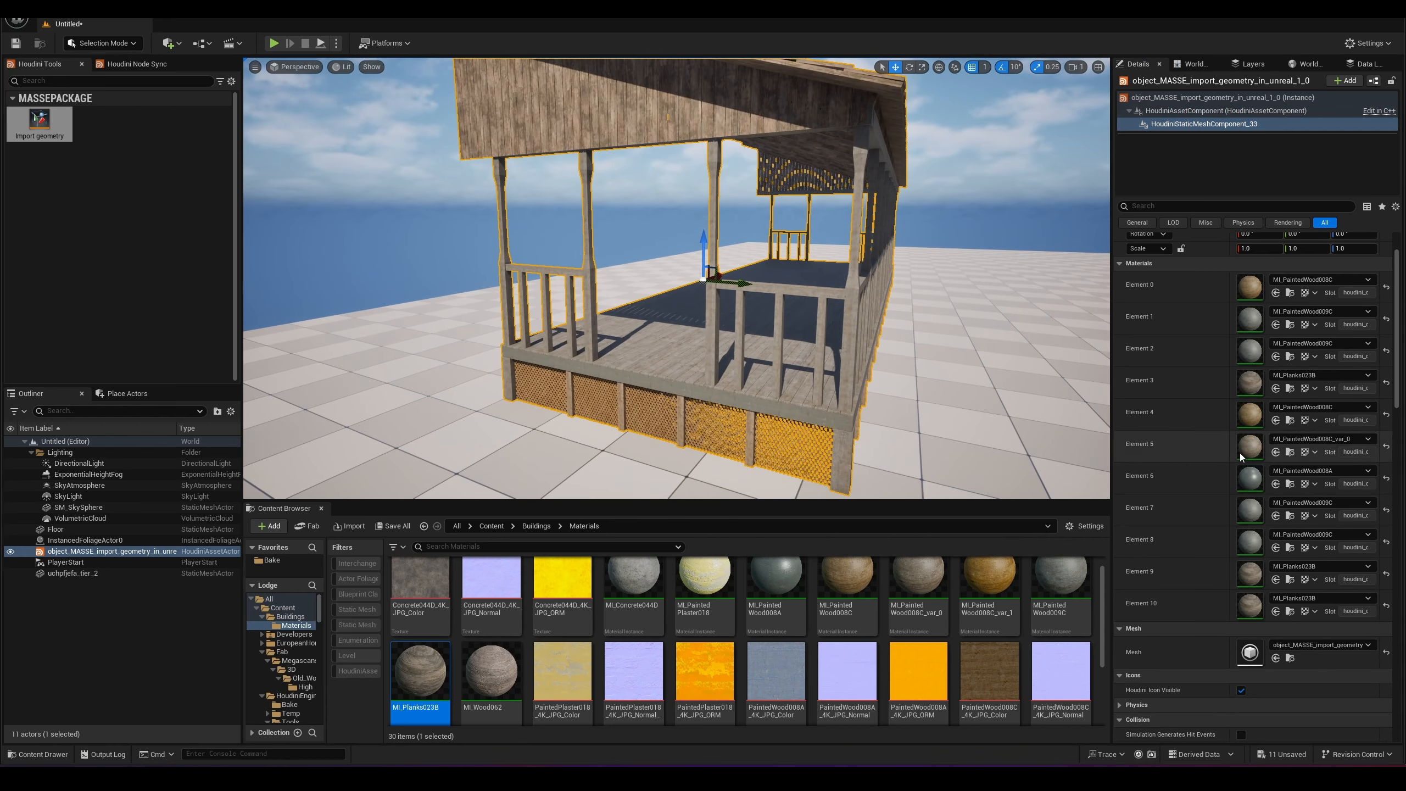
key("d")
mouse_move(964, 349)
right_mouse_down()
mouse_move(944, 350)
mouse_move(964, 360)
right_mouse_up()
left_click(964, 349)
key("s")
key("d")
key("a")
key("w")
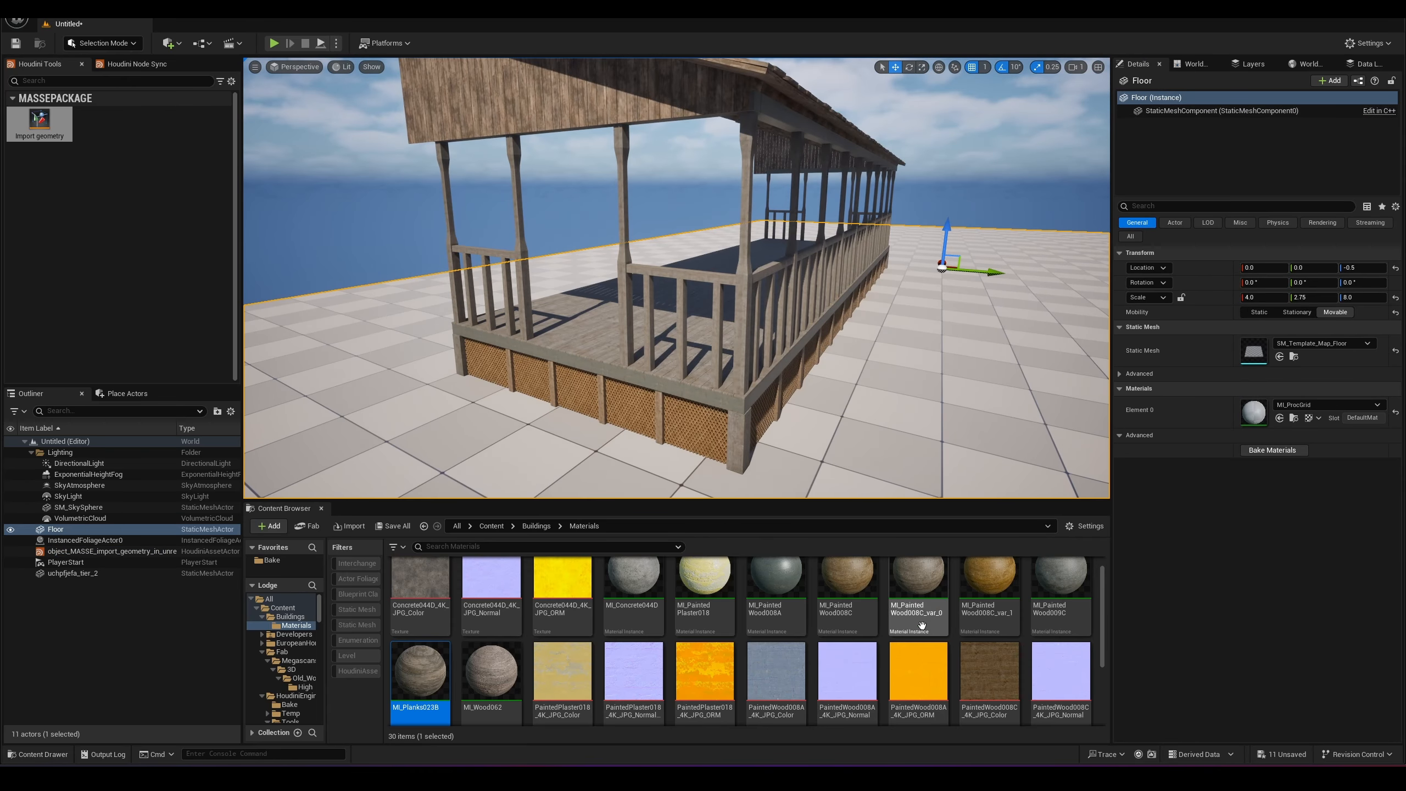
Step: Show the reference-copying options of the MI_PaintedWood008C_var_0 material asset and dismiss them
scroll(919, 598, "up", 1)
right_click(920, 604)
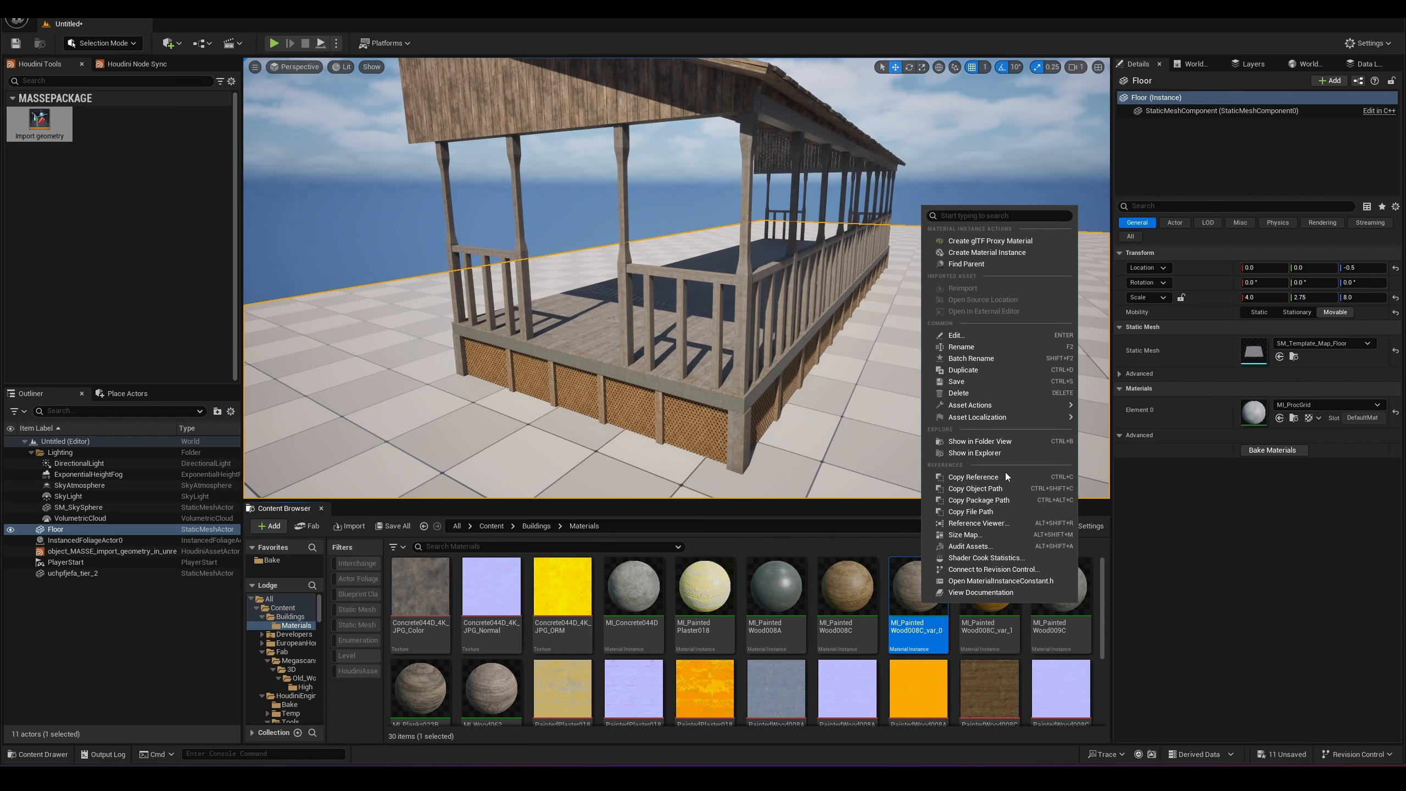
left_click(874, 580)
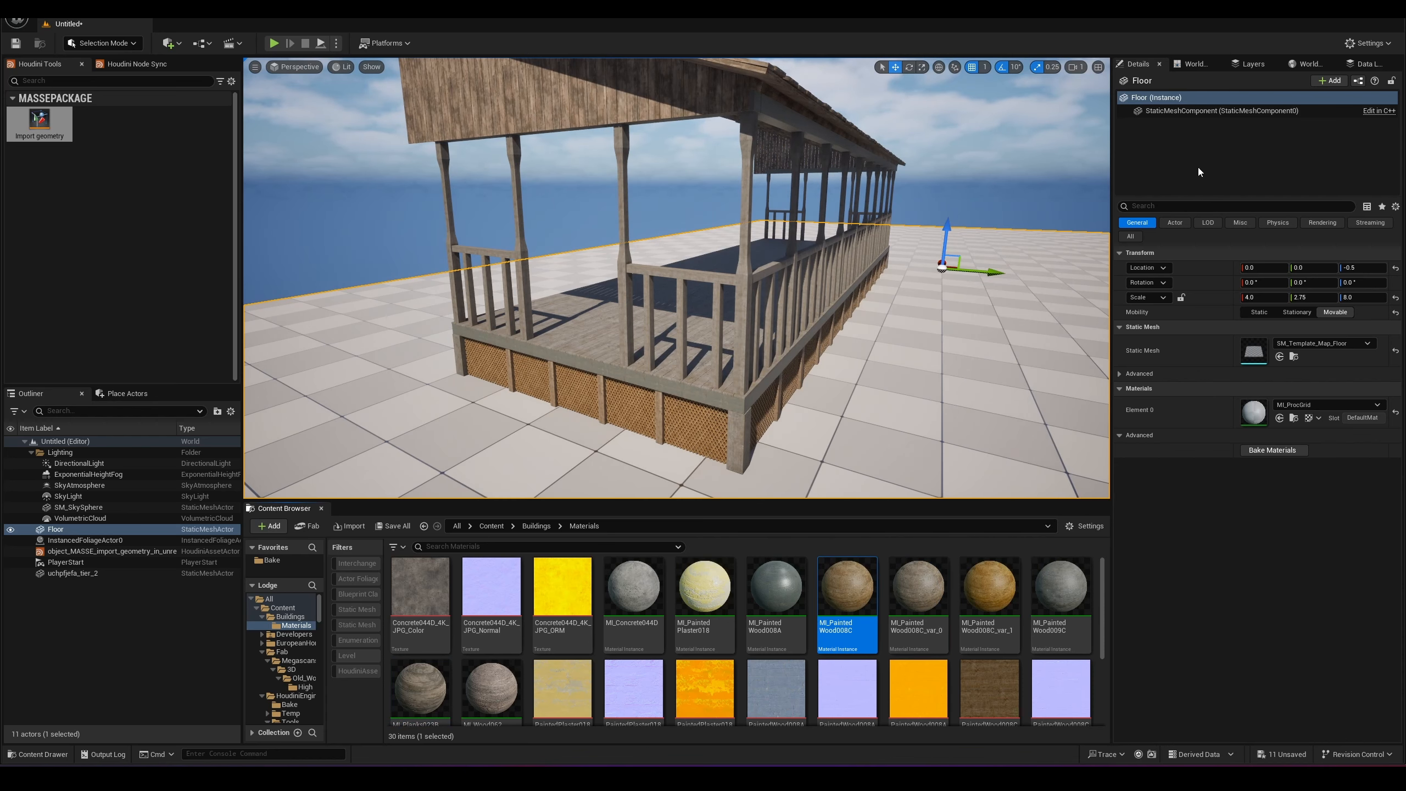
Step: Locate the porch's Element 0 material in the content browser and show its reference-copying options
left_click(862, 289)
left_click(1190, 124)
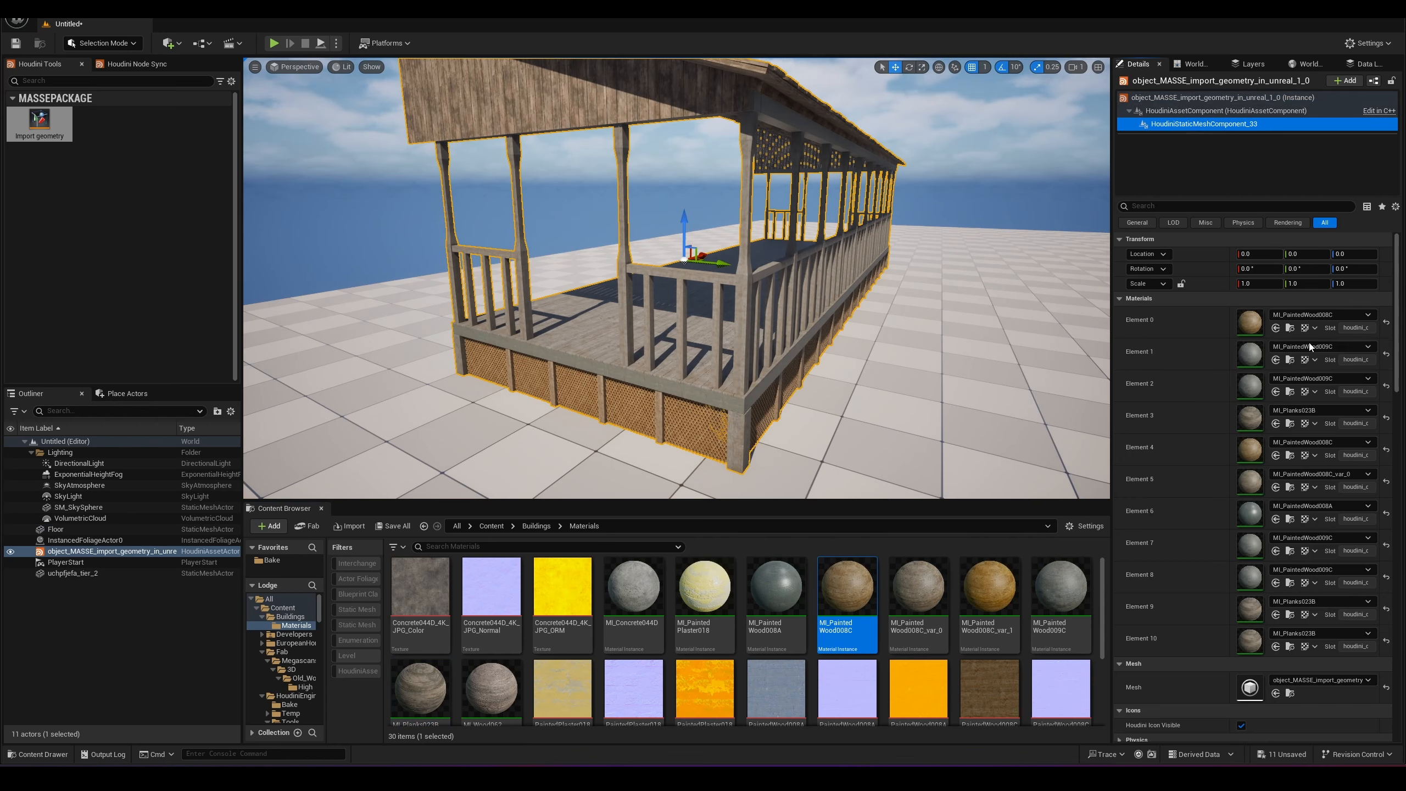
right_click(1244, 325)
left_click(1205, 326)
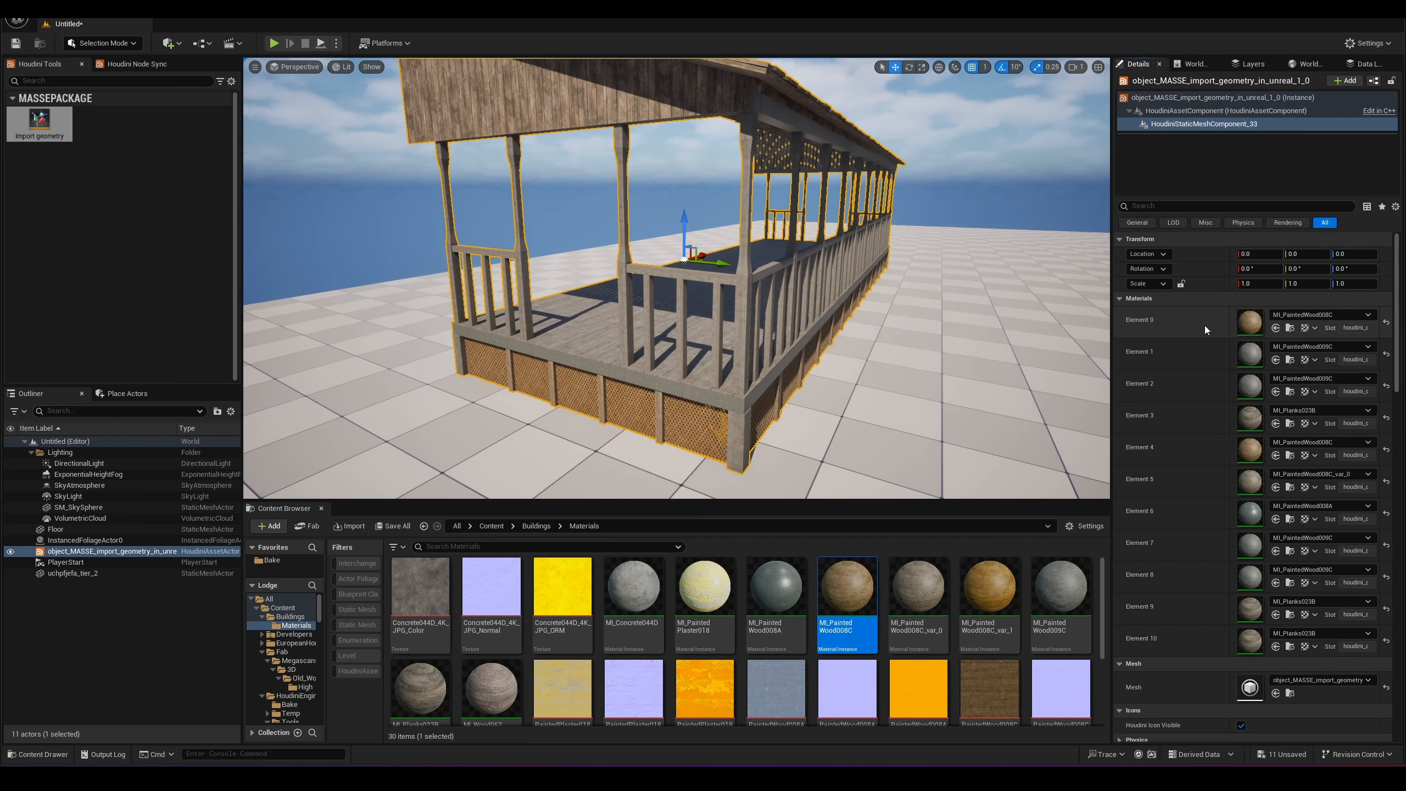
left_click(1292, 358)
left_click(1289, 327)
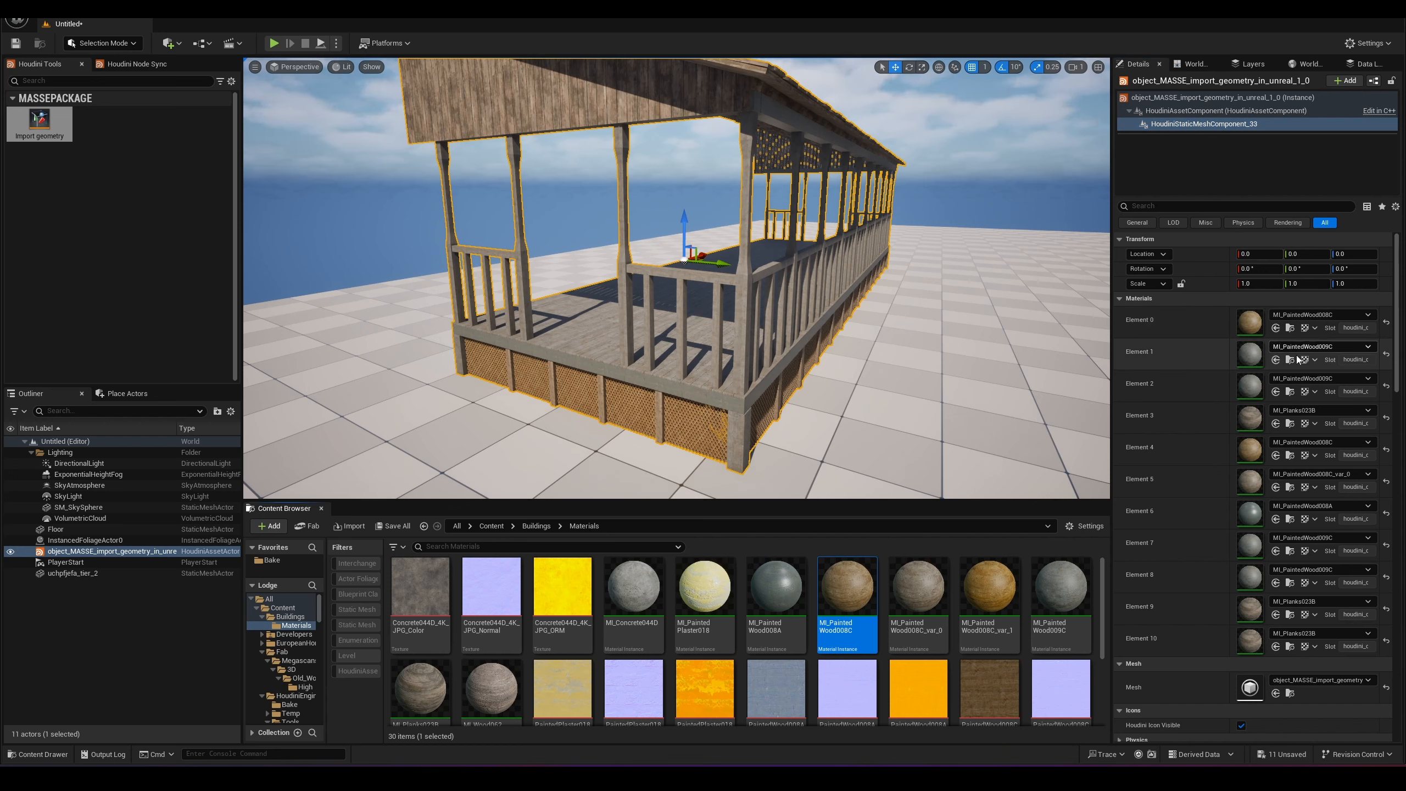
left_click(1289, 327)
right_click(856, 587)
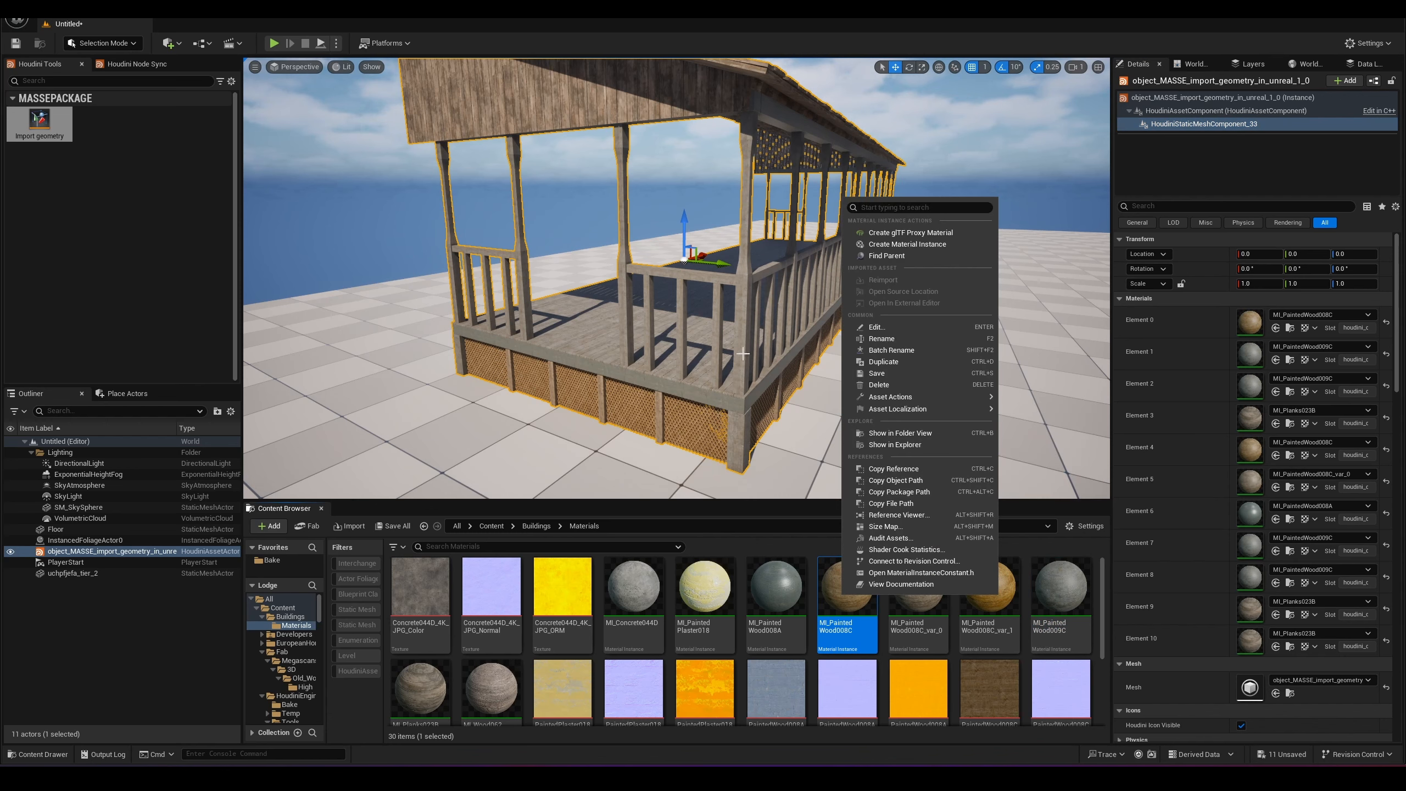
mouse_move(497, 374)
right_mouse_down()
mouse_move(477, 355)
mouse_move(497, 373)
right_mouse_up()
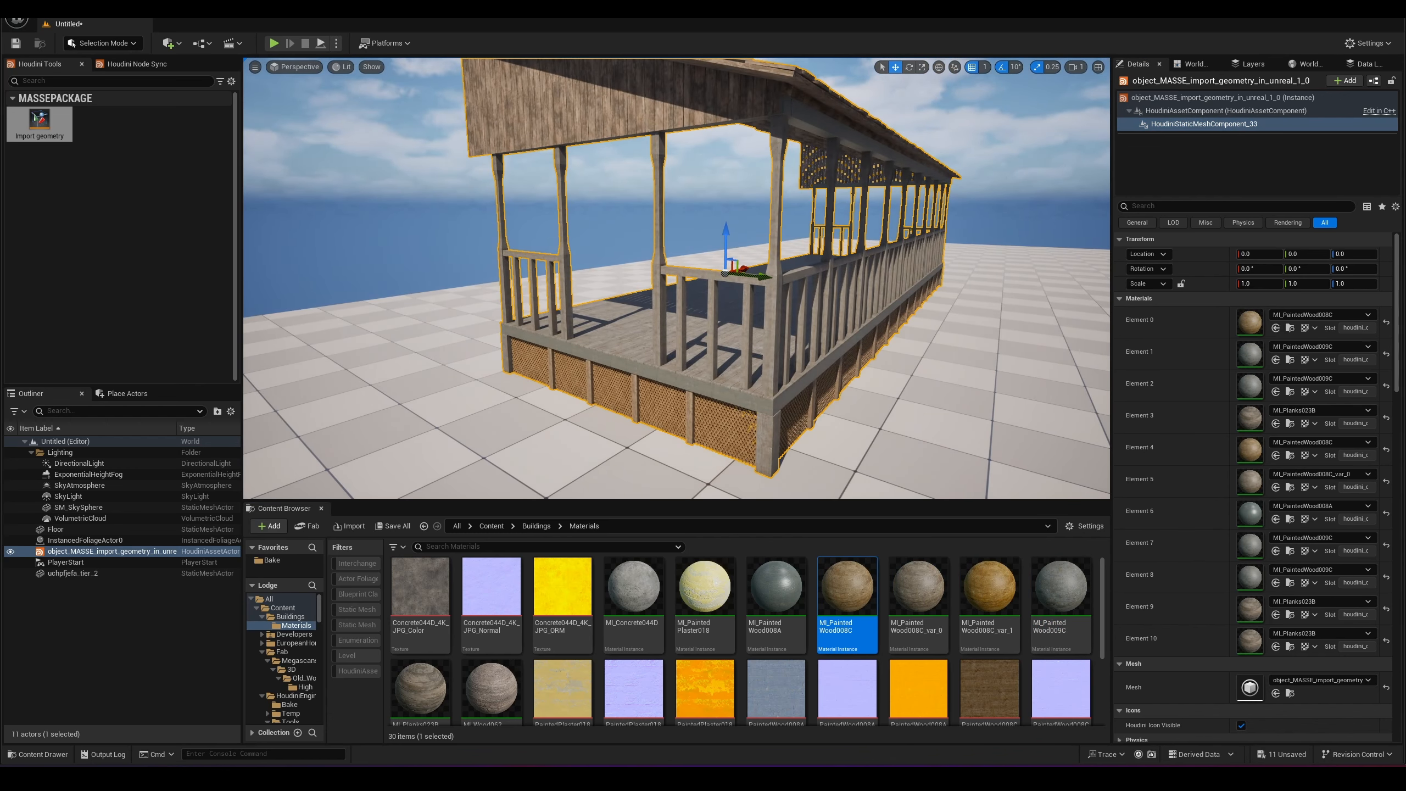
Step: Switch to Houdini and inspect the attribwrangle2 and multi_unreal_material3 nodes
key("alt+Tab")
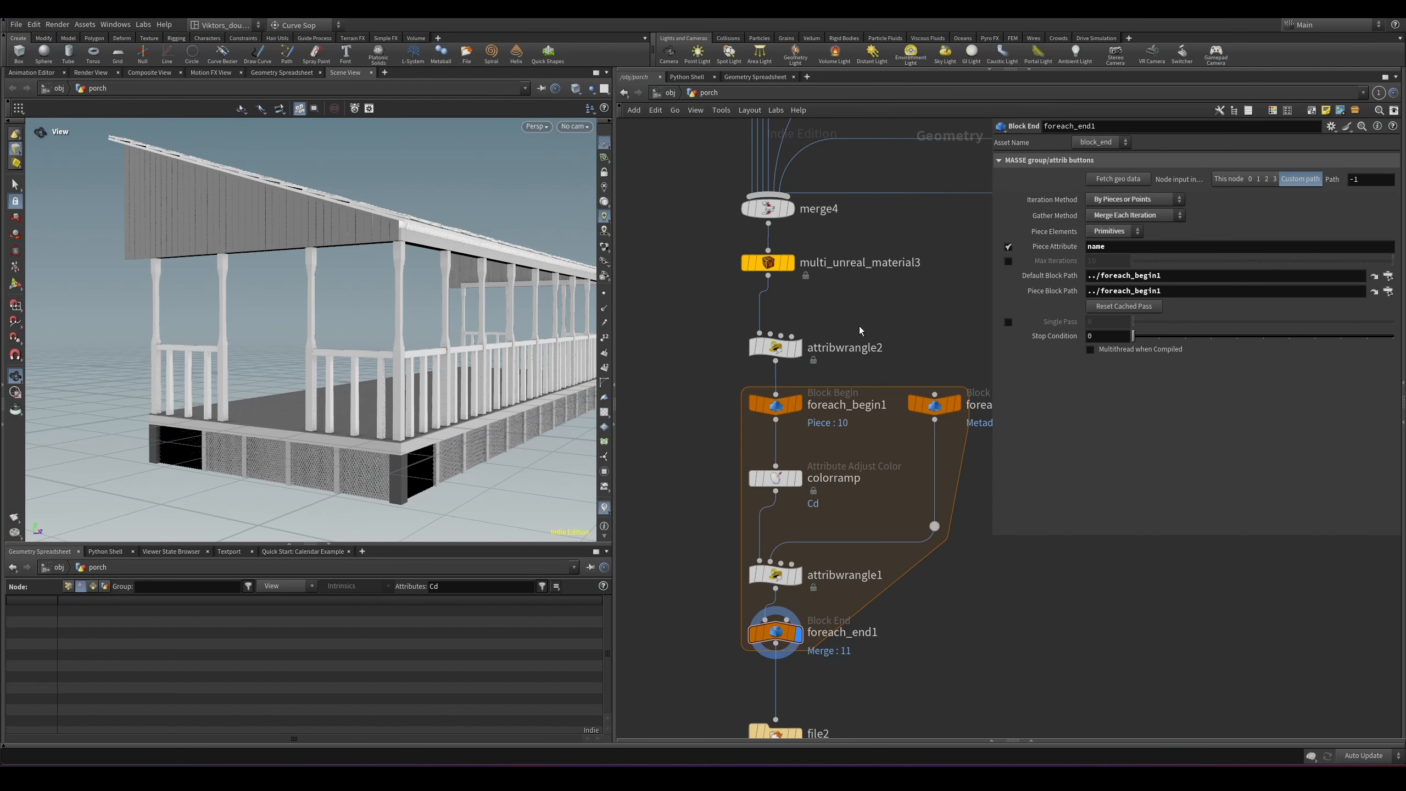
left_click(779, 348)
middle_click_drag(955, 274, 961, 305)
left_click(778, 294)
middle_click_drag(880, 320, 829, 372)
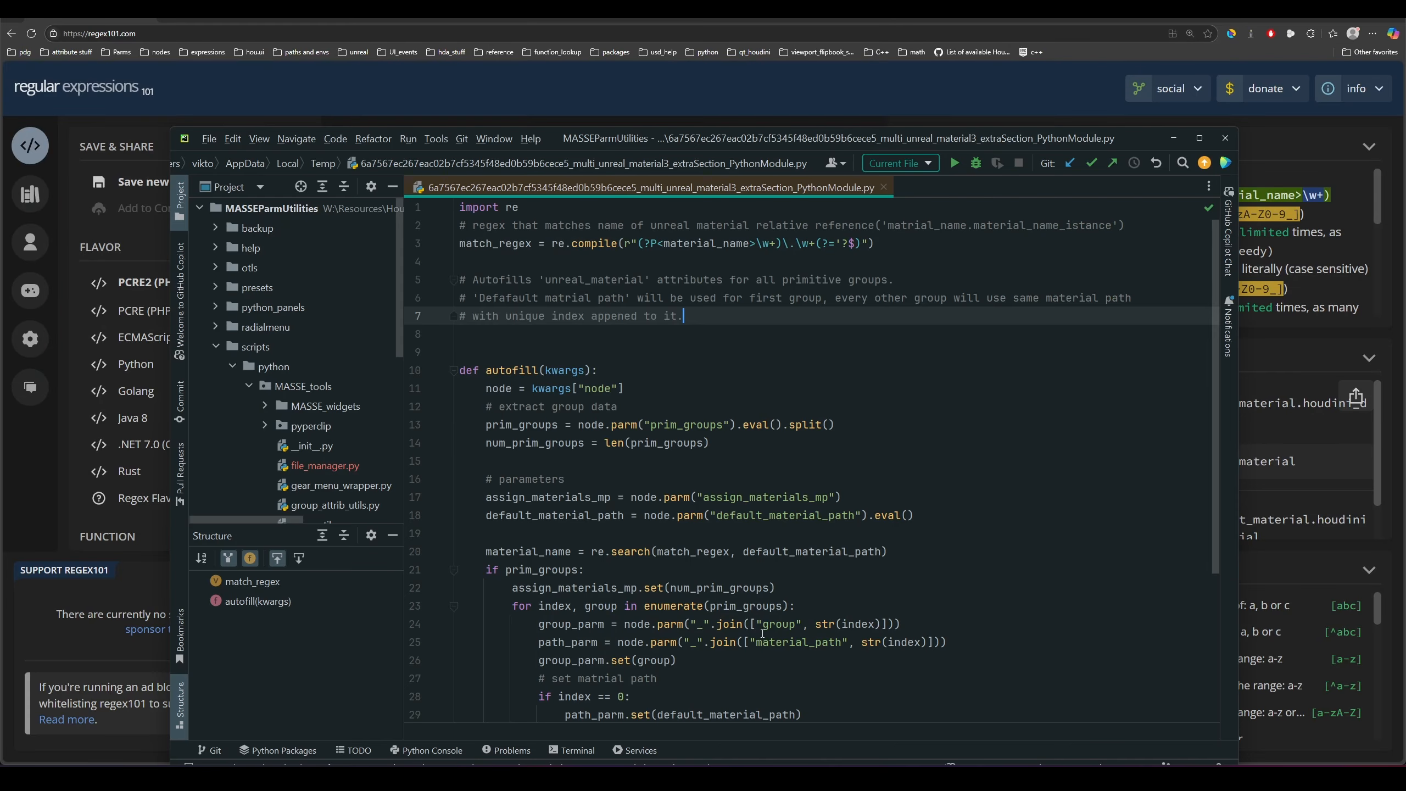
Step: Read through the autofill function in multi_unreal_material3's Python module in the code editor
scroll(819, 602, "down", 2)
scroll(817, 600, "up", 2)
scroll(661, 316, "down", 4)
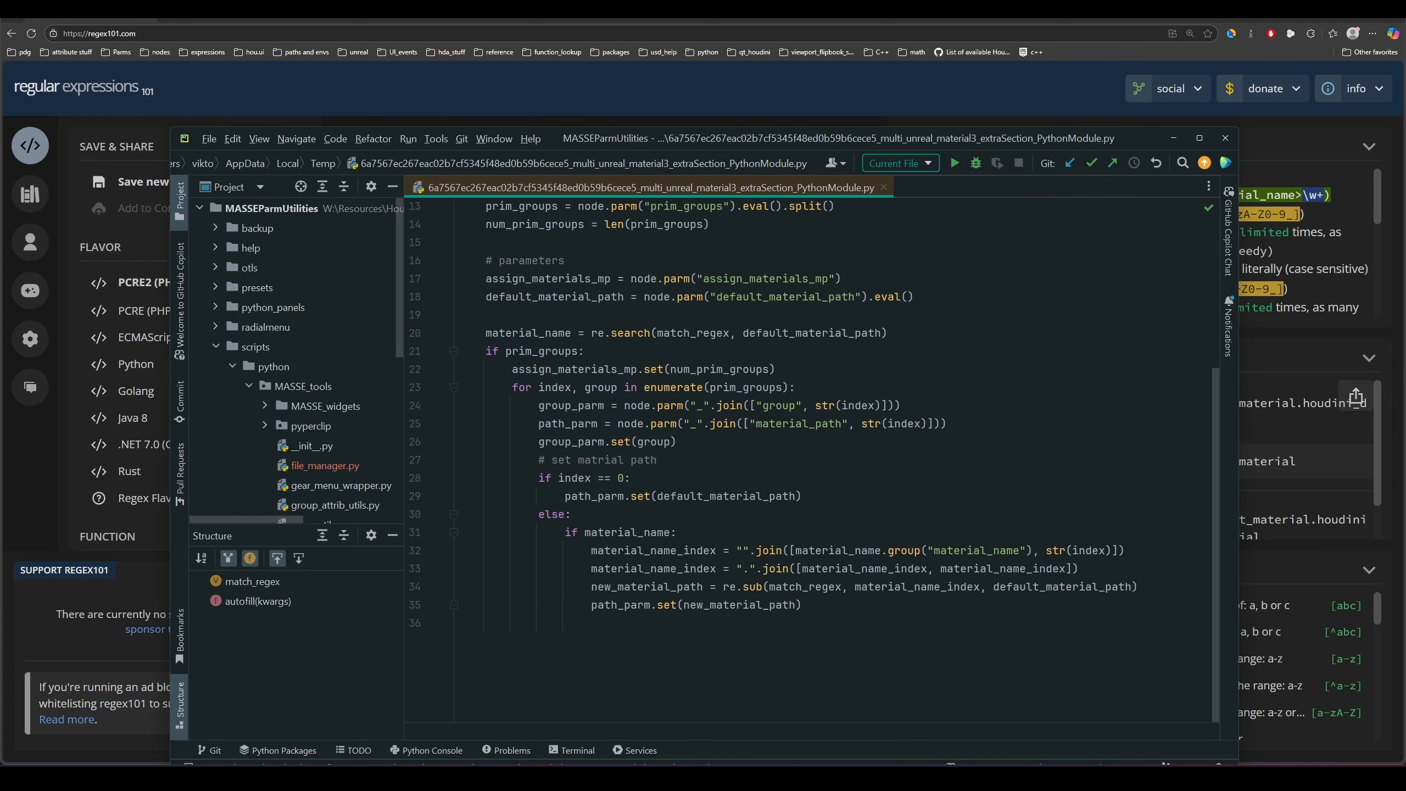
Step: Bring the code editor back up and highlight the re.compile expression assigned to match_regex in the Python module
key("alt+Tab")
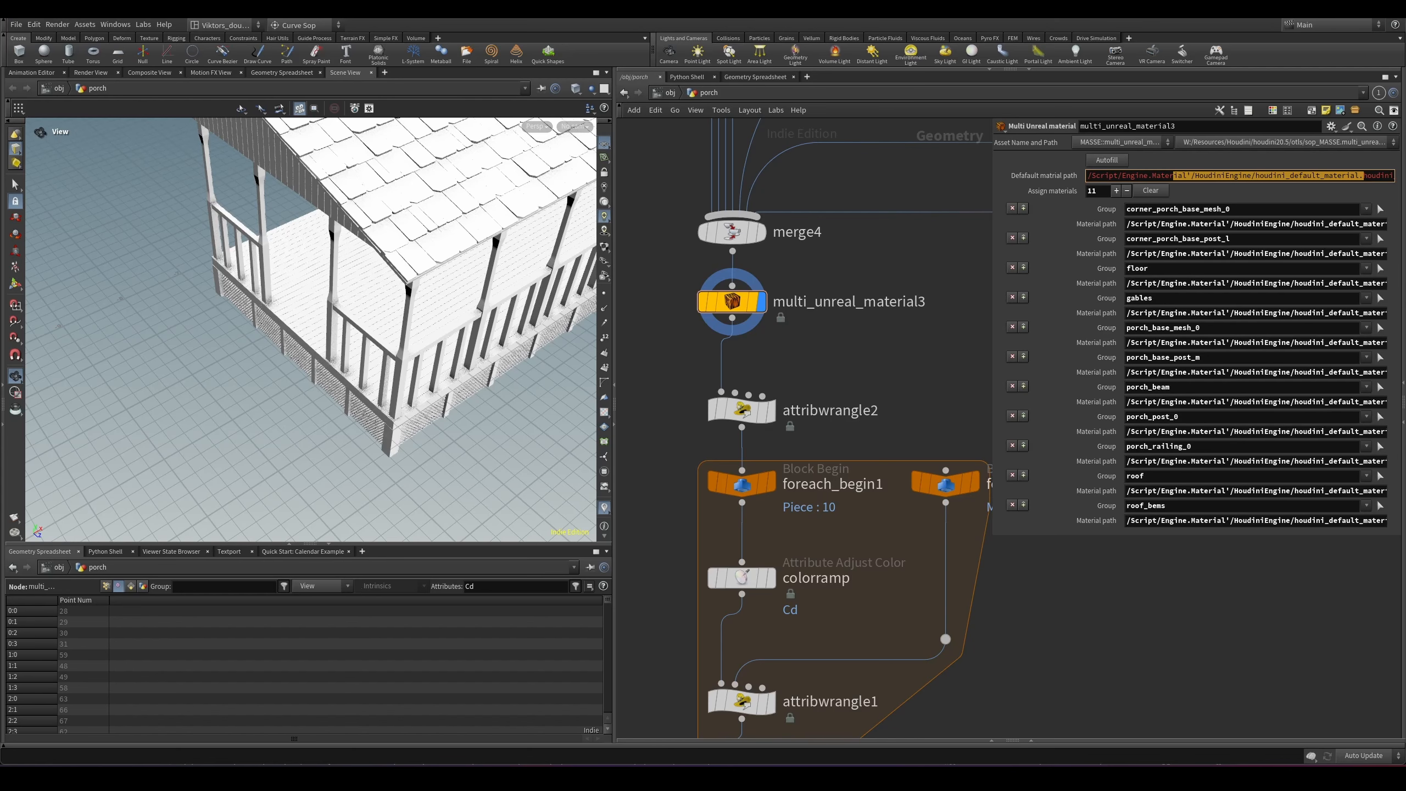
key("alt+Tab")
scroll(783, 354, "up", 4)
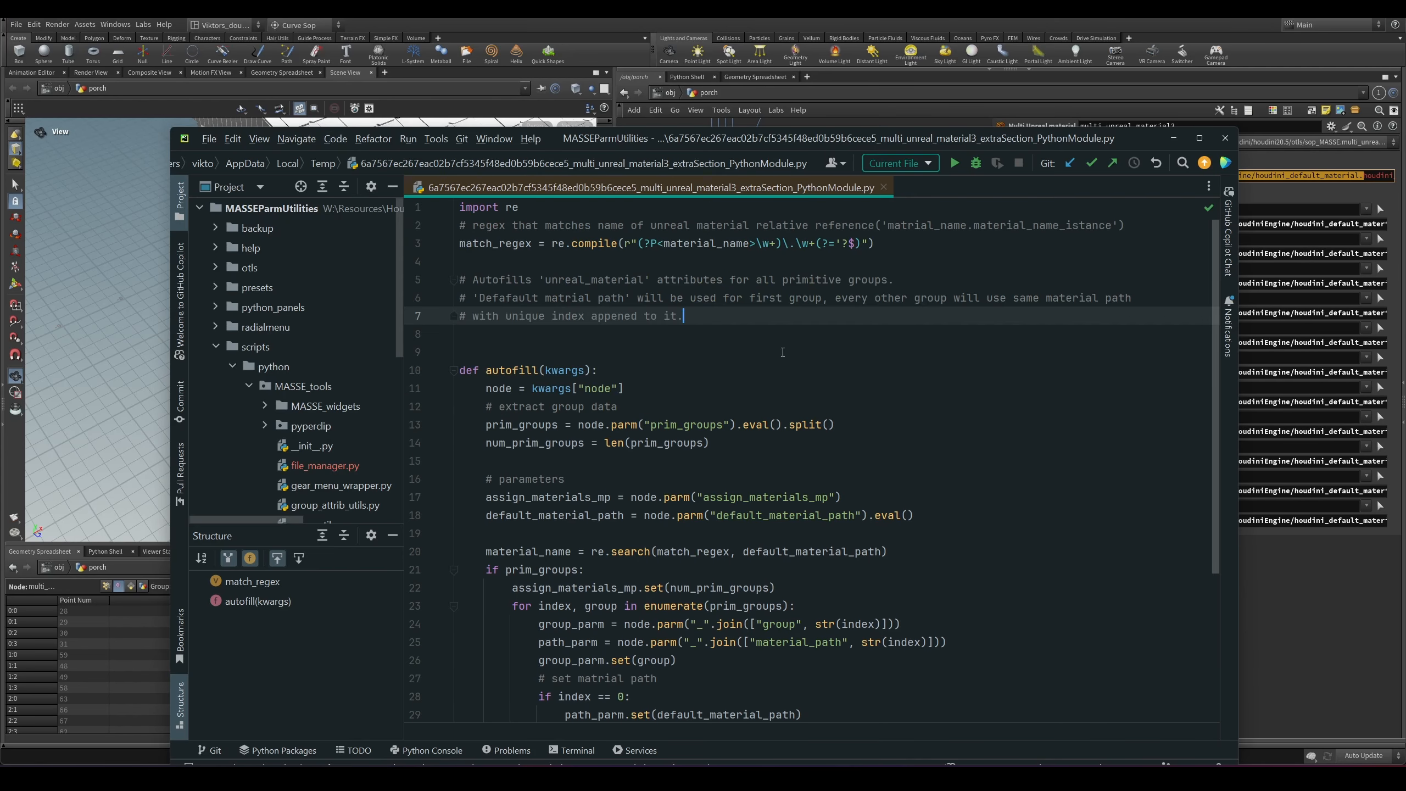
left_click(783, 349)
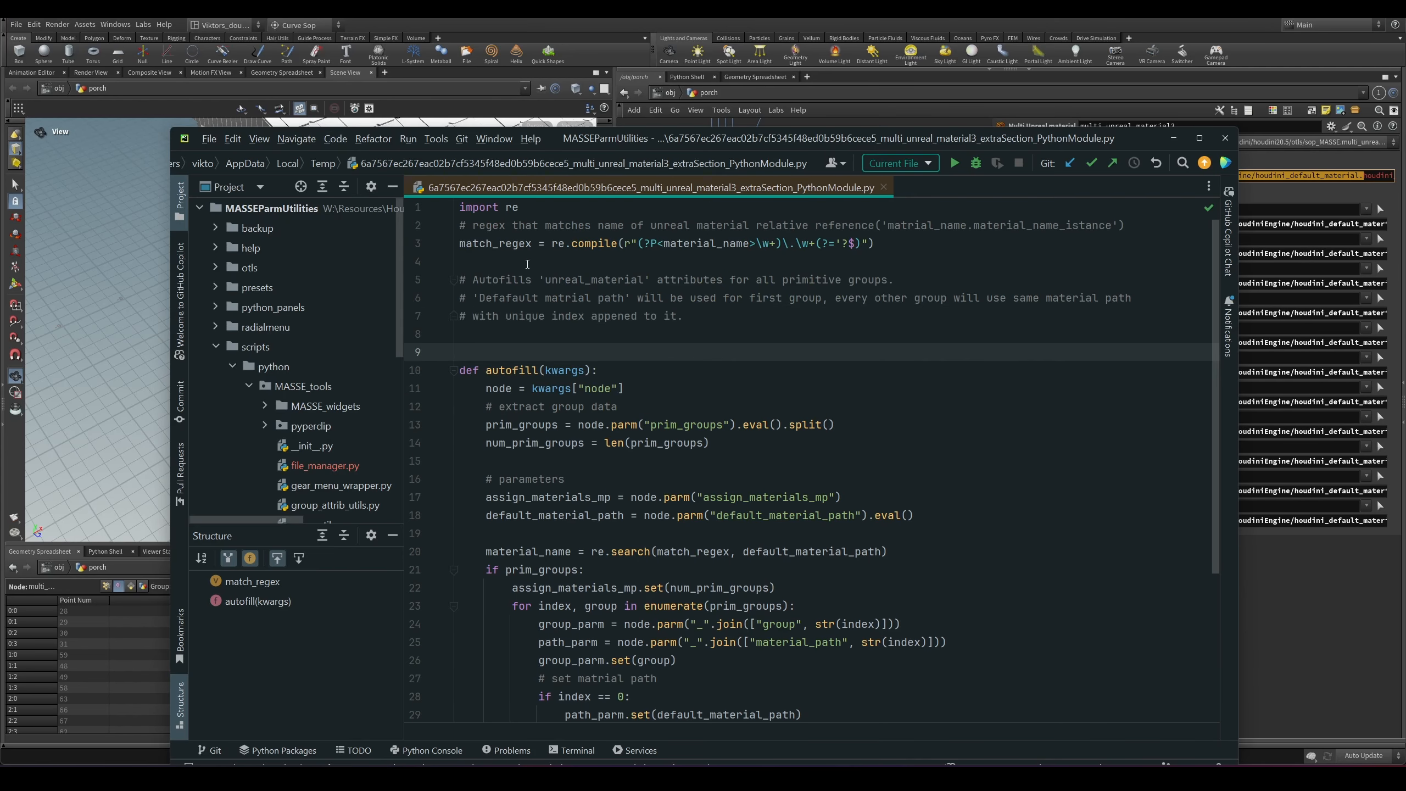
left_click_drag(874, 245, 559, 255)
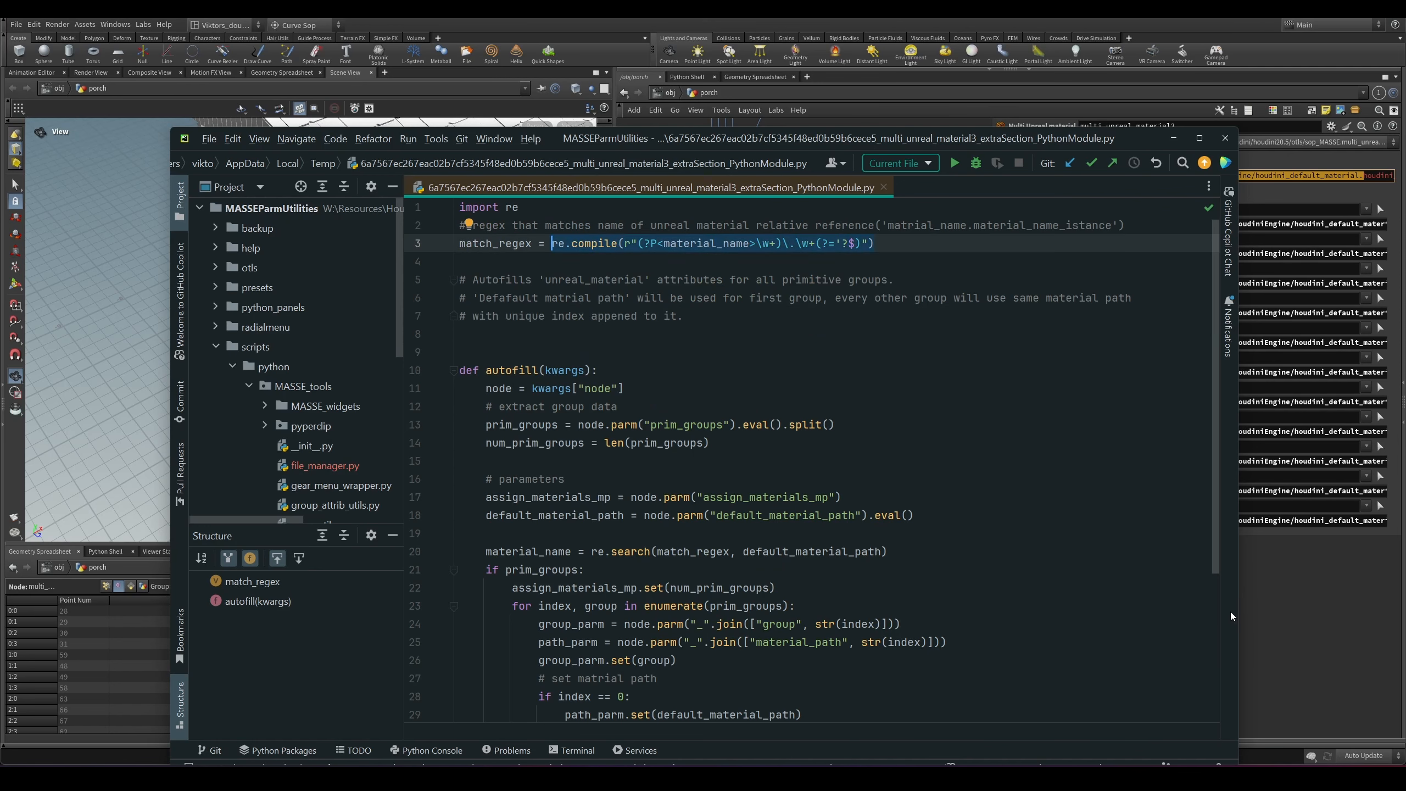
Step: Copy the reference of the MI_Concrete044D material in Unreal, then return to multi_unreal_material3's default material path field in Houdini
left_click(1272, 624)
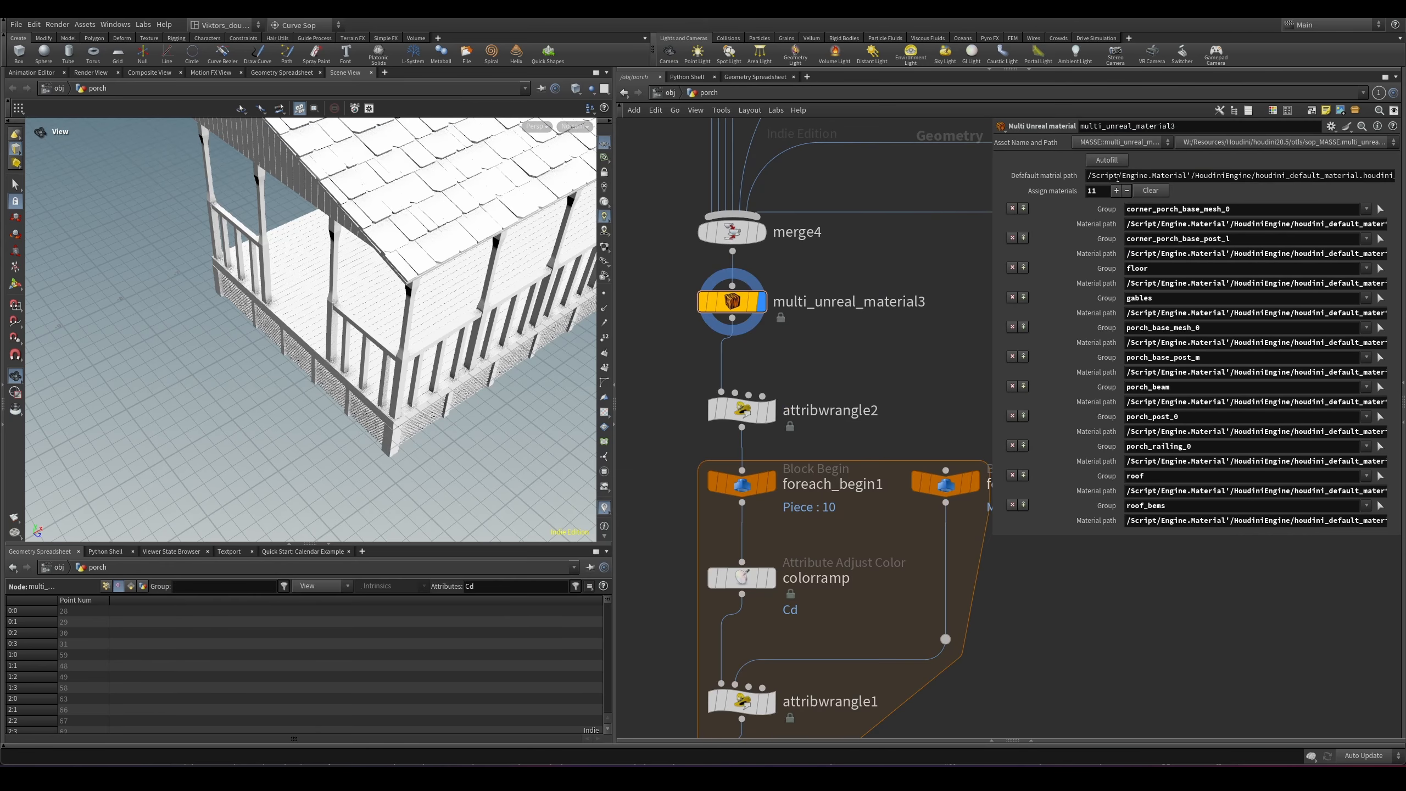
key("alt+Tab")
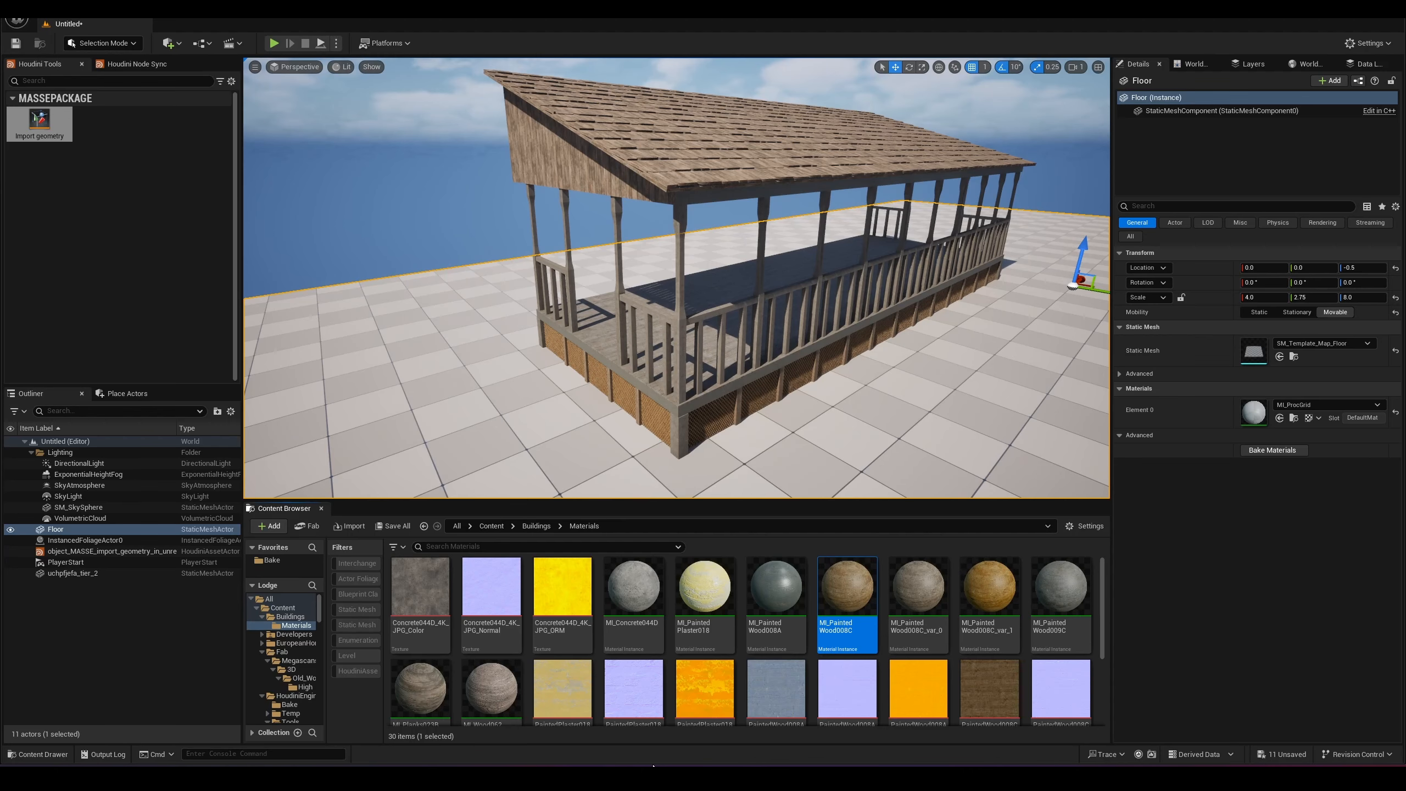
right_click(631, 590)
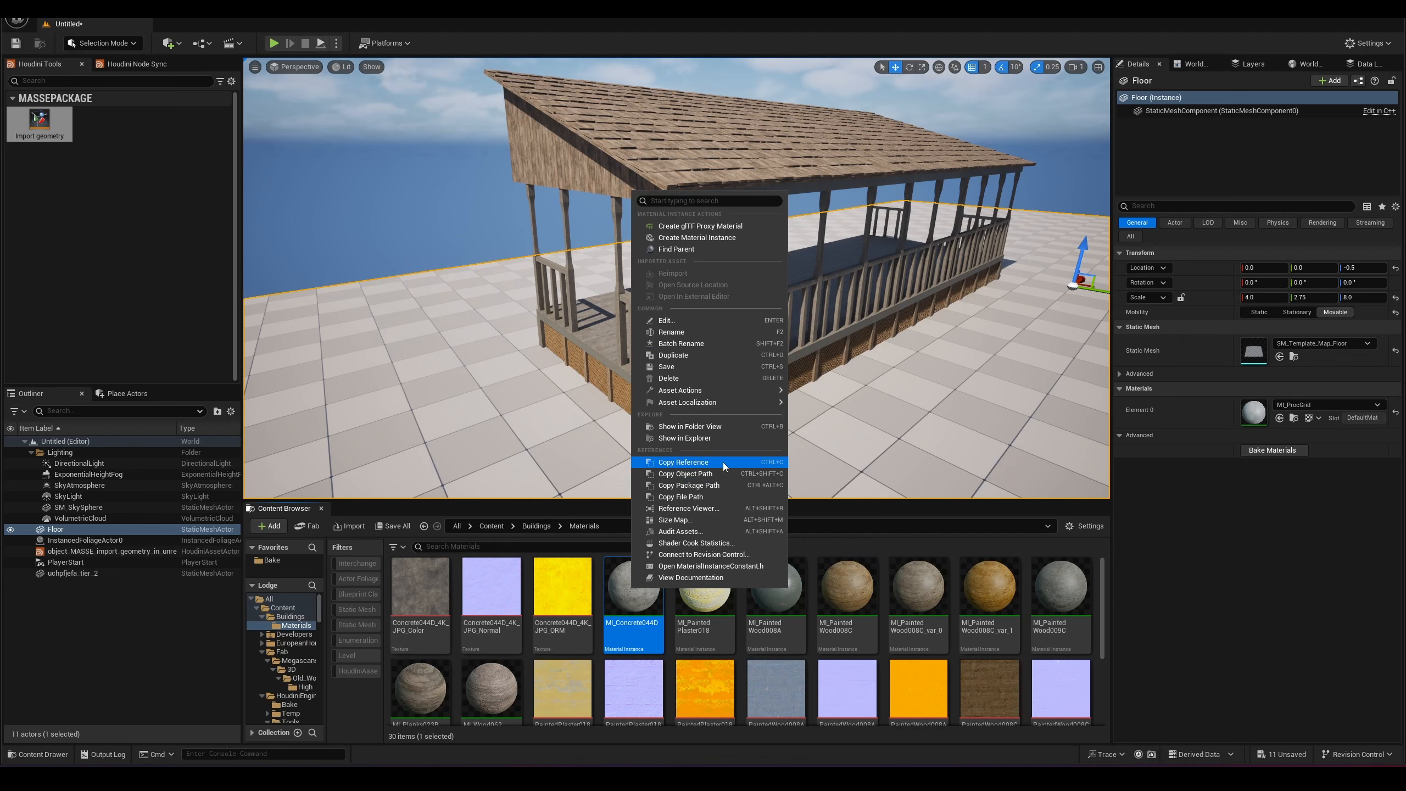
left_click(685, 462)
key("alt+Tab")
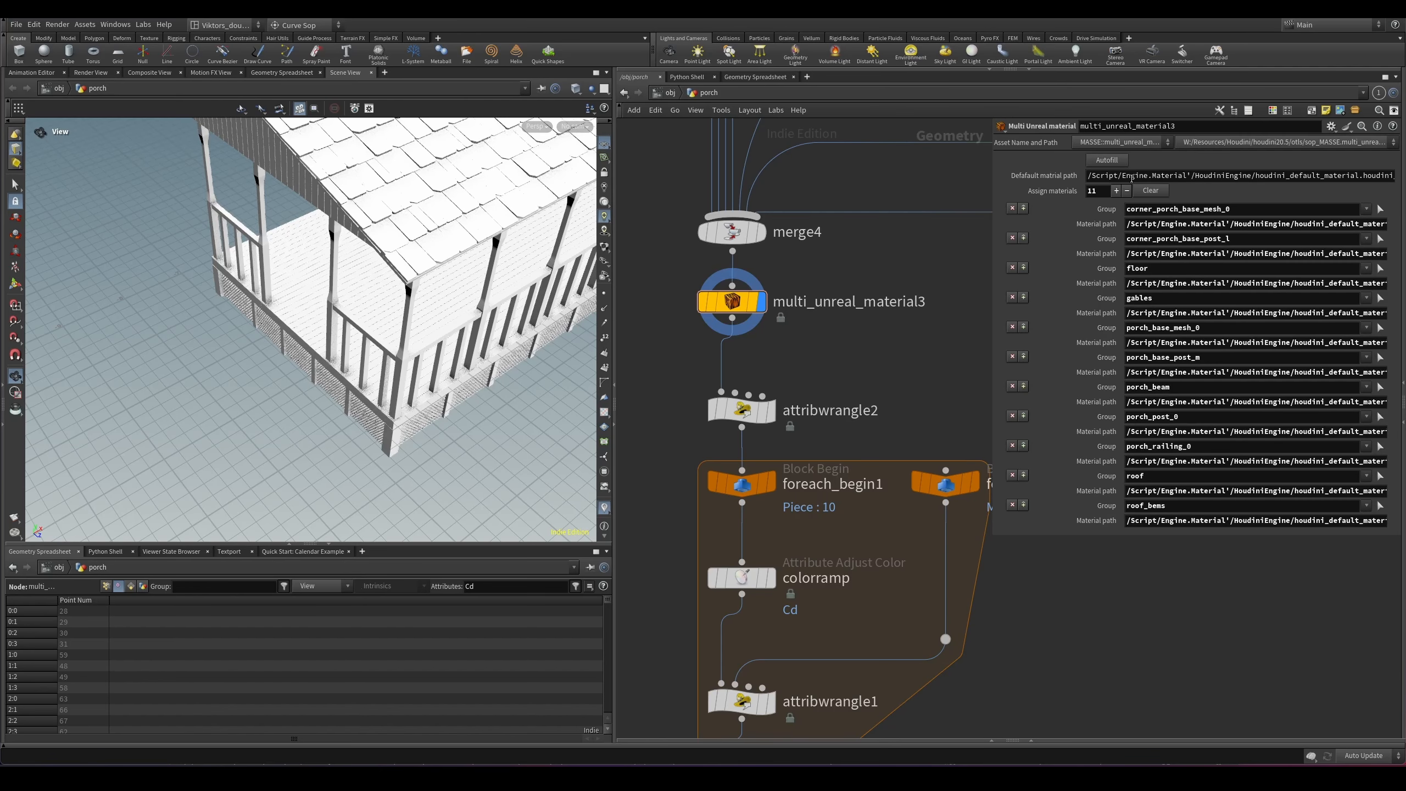
left_click(1329, 177)
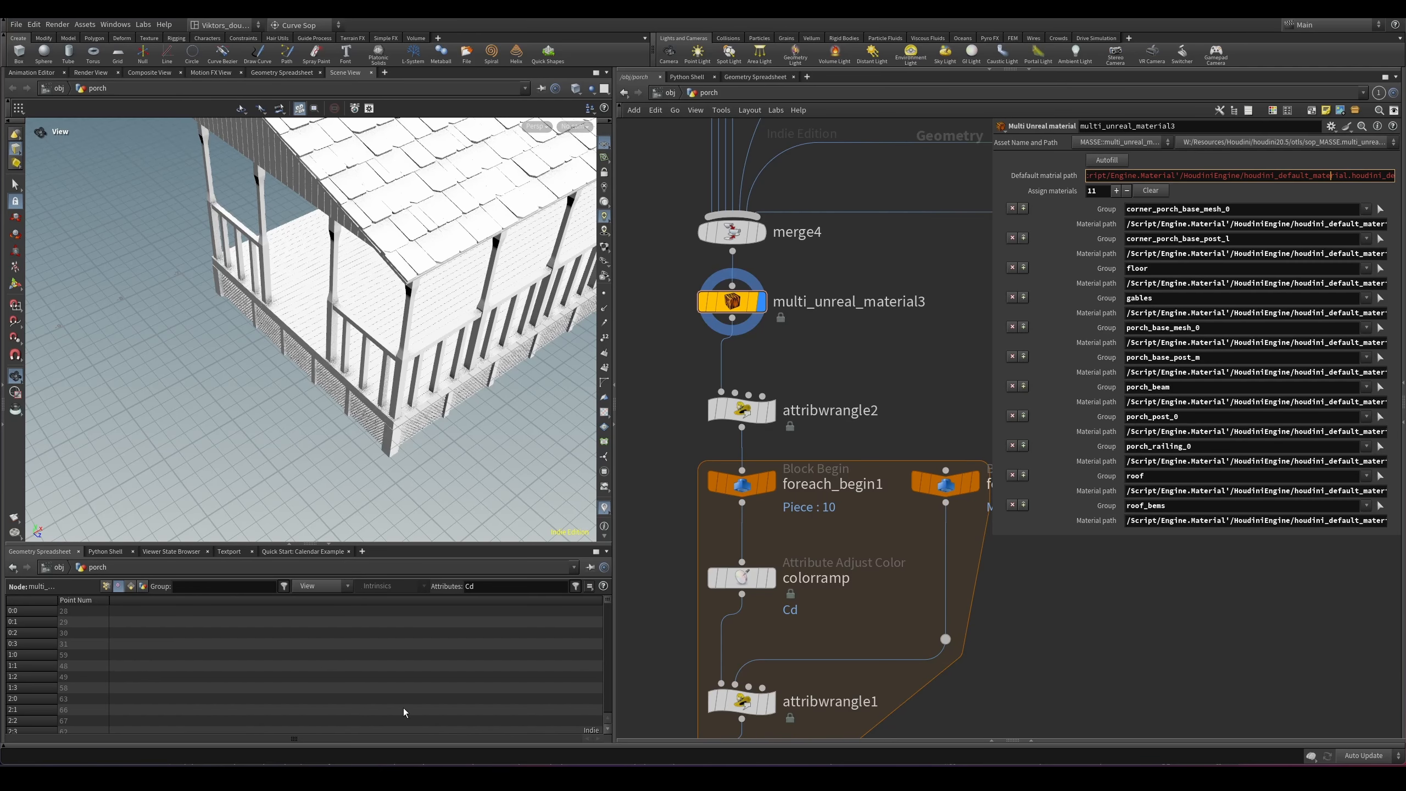
Step: Switch to regex101 and examine which part of the first test string, the quoted houdini_default_material path, the expression matches
key("alt+Tab")
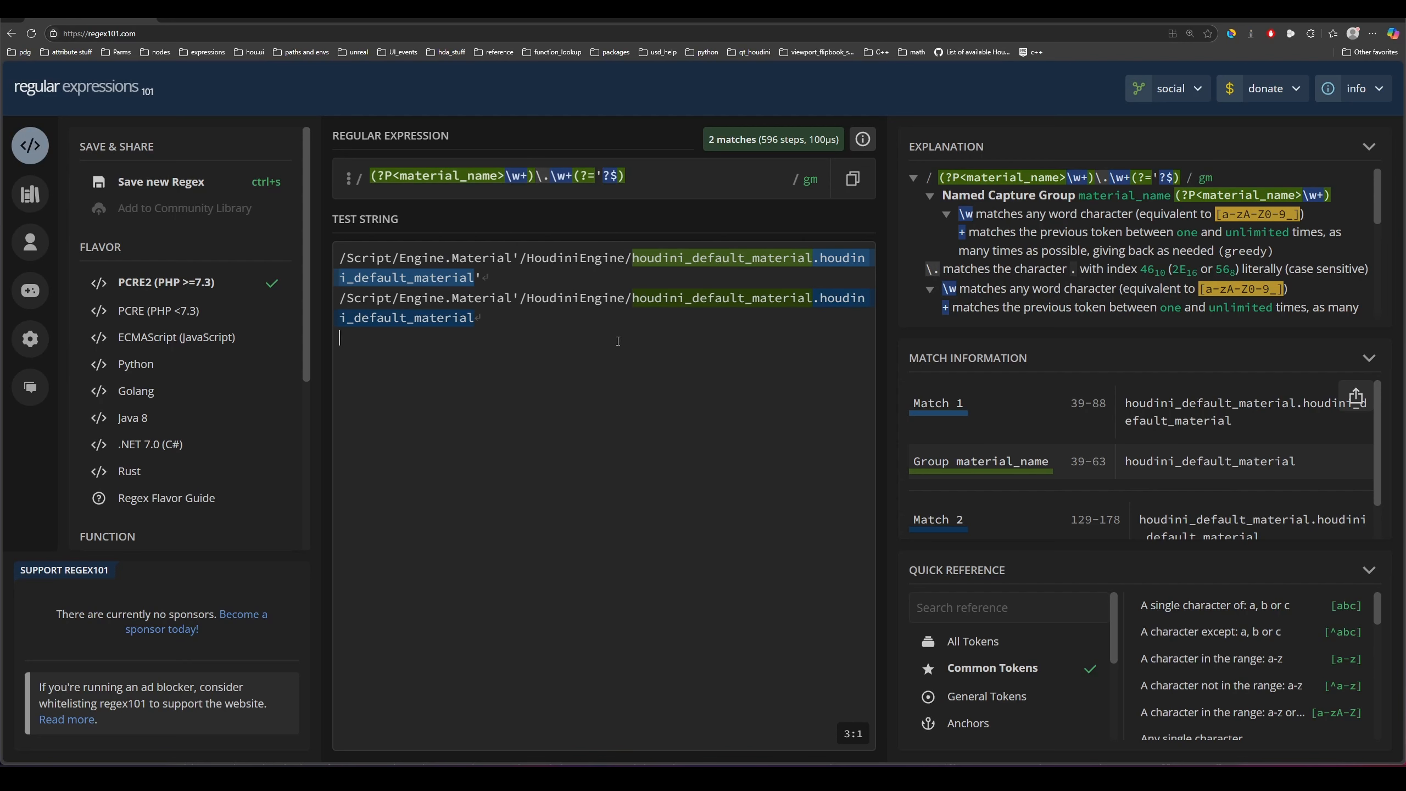
left_click_drag(633, 258, 476, 278)
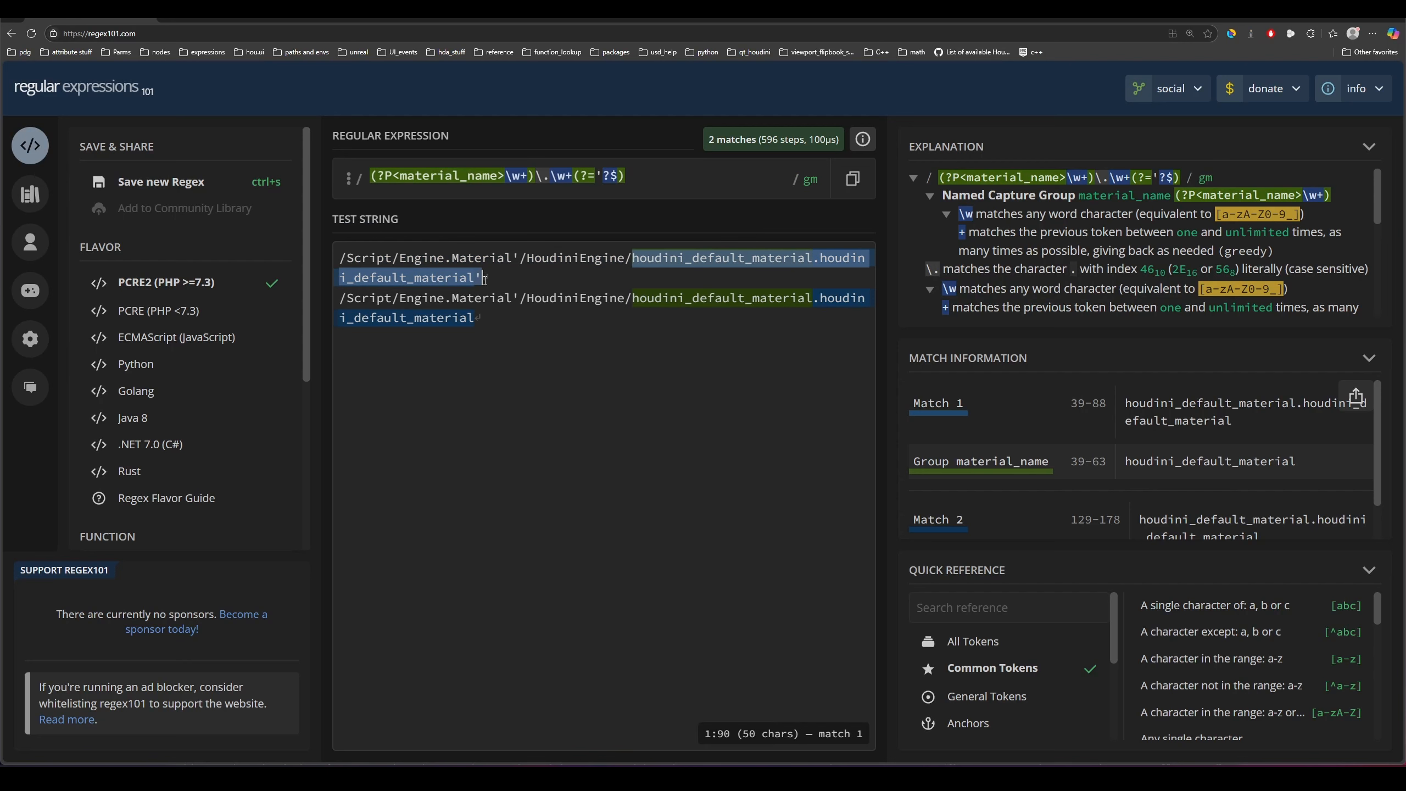
key("Right")
type("'")
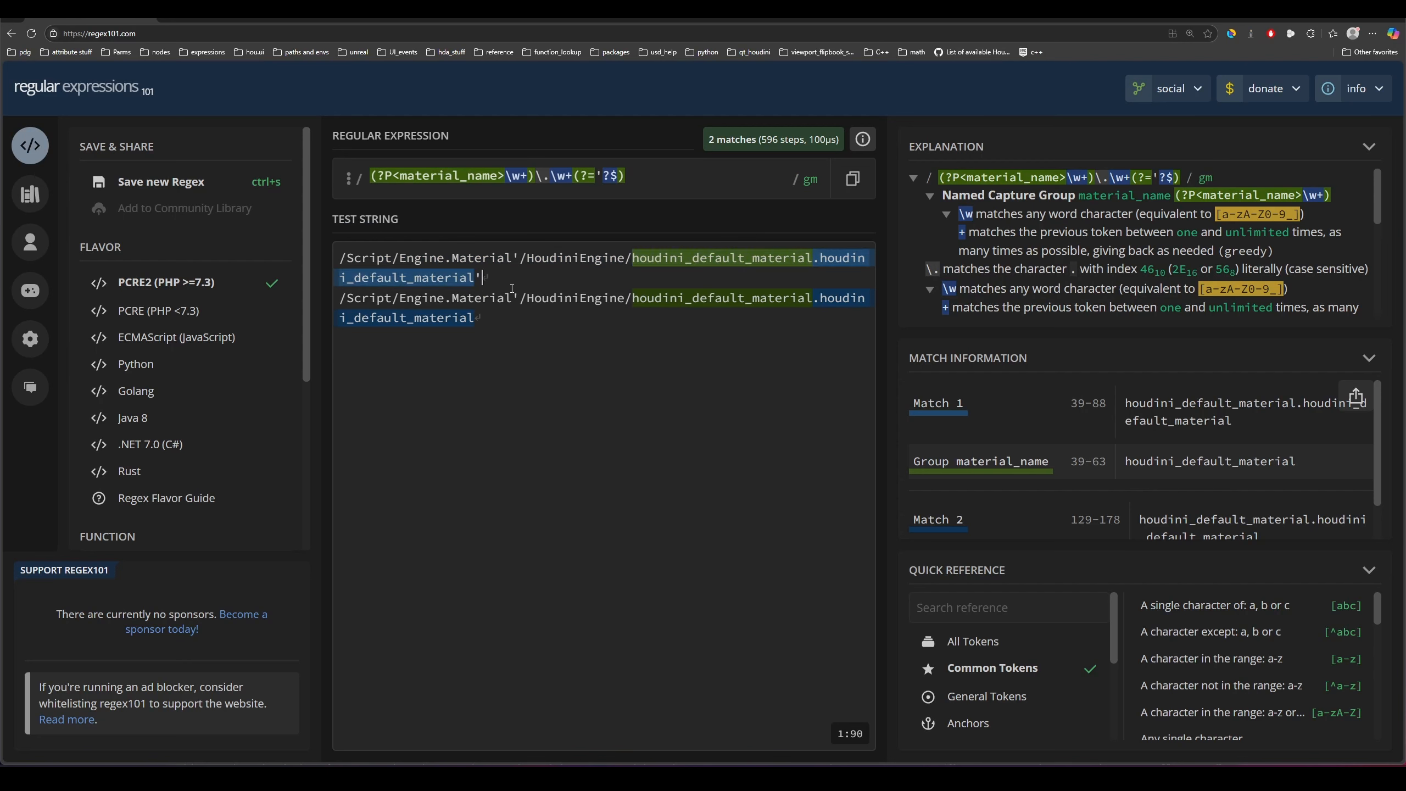
key("Up")
left_click(526, 343)
left_click_drag(503, 280, 334, 255)
left_click(585, 367)
left_click(487, 281)
left_click(570, 323)
Step: Inspect the material_name group in the first test string and the explanation of the expression's escaped dot
double_click(681, 259)
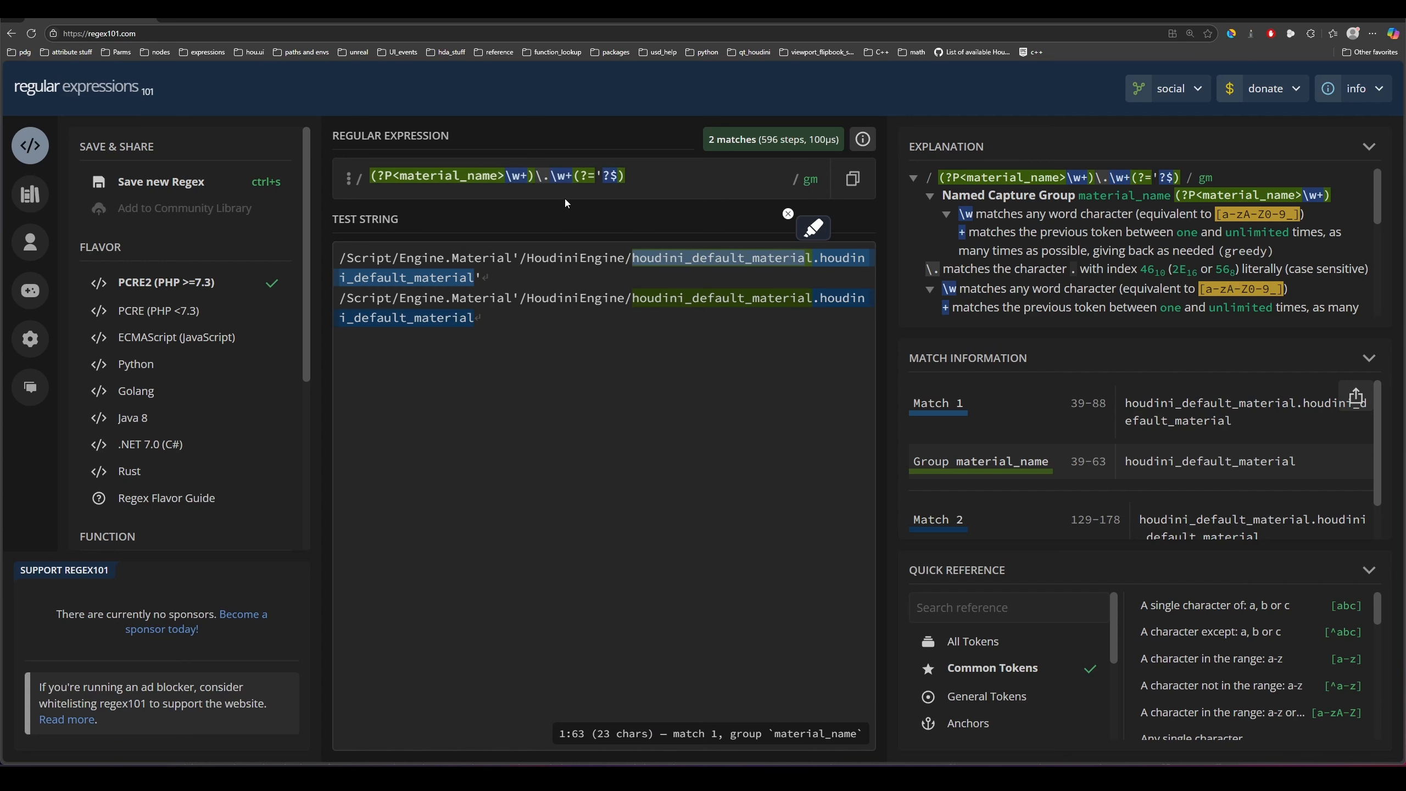
mouse_move(546, 172)
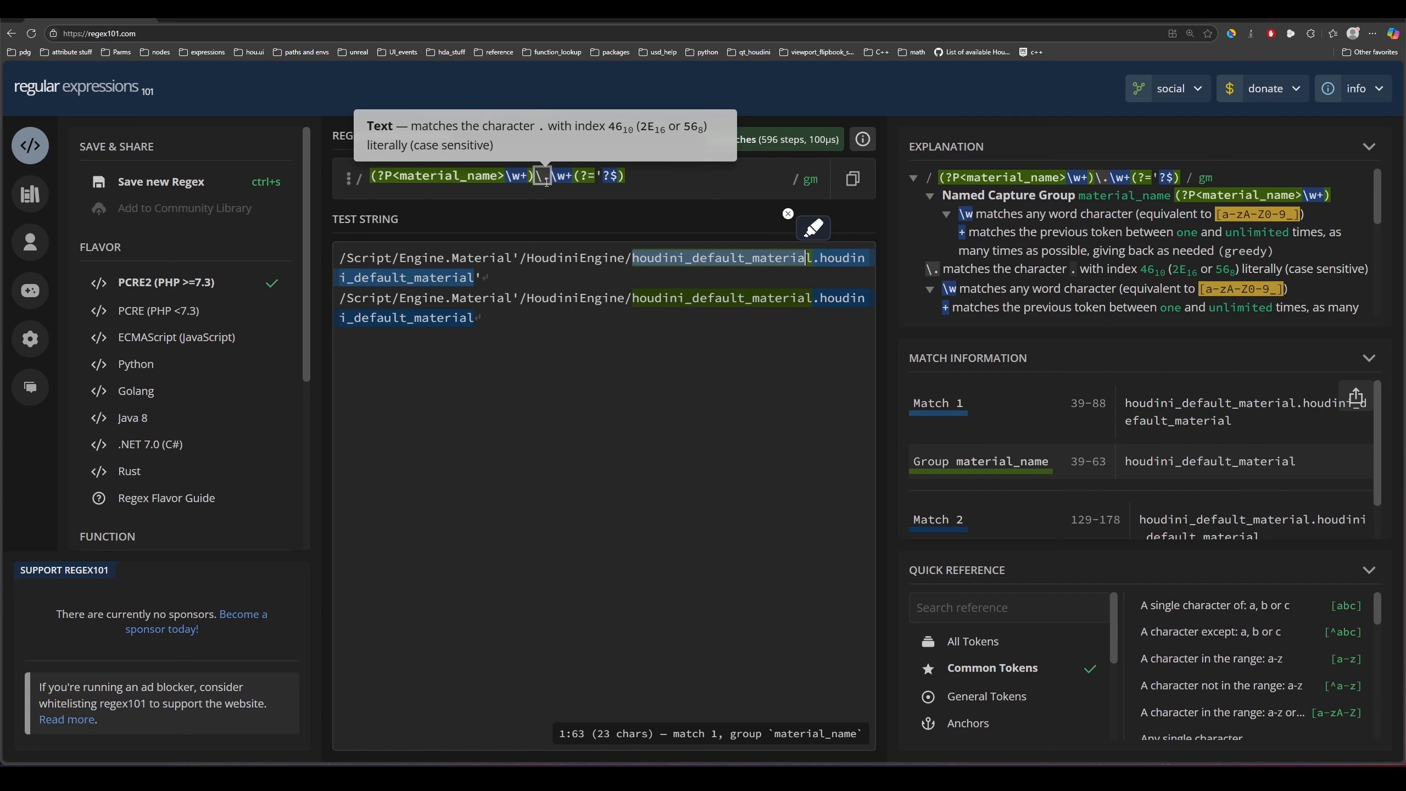
left_click(813, 298)
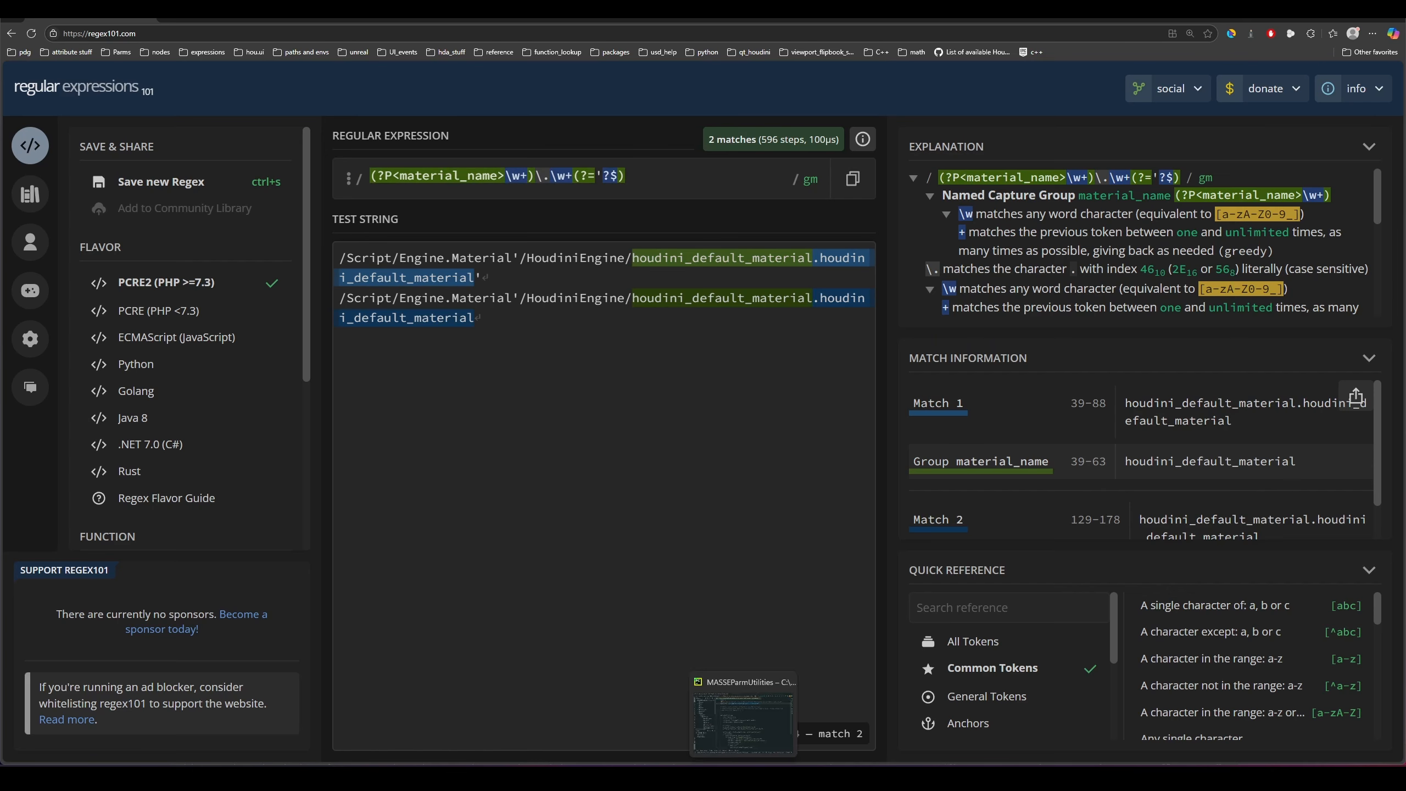
Step: Switch to the code editor and examine the start of the autofill function, including its node and prim_groups assignments
key("alt+Tab")
scroll(654, 403, "down", 3)
scroll(654, 404, "up", 3)
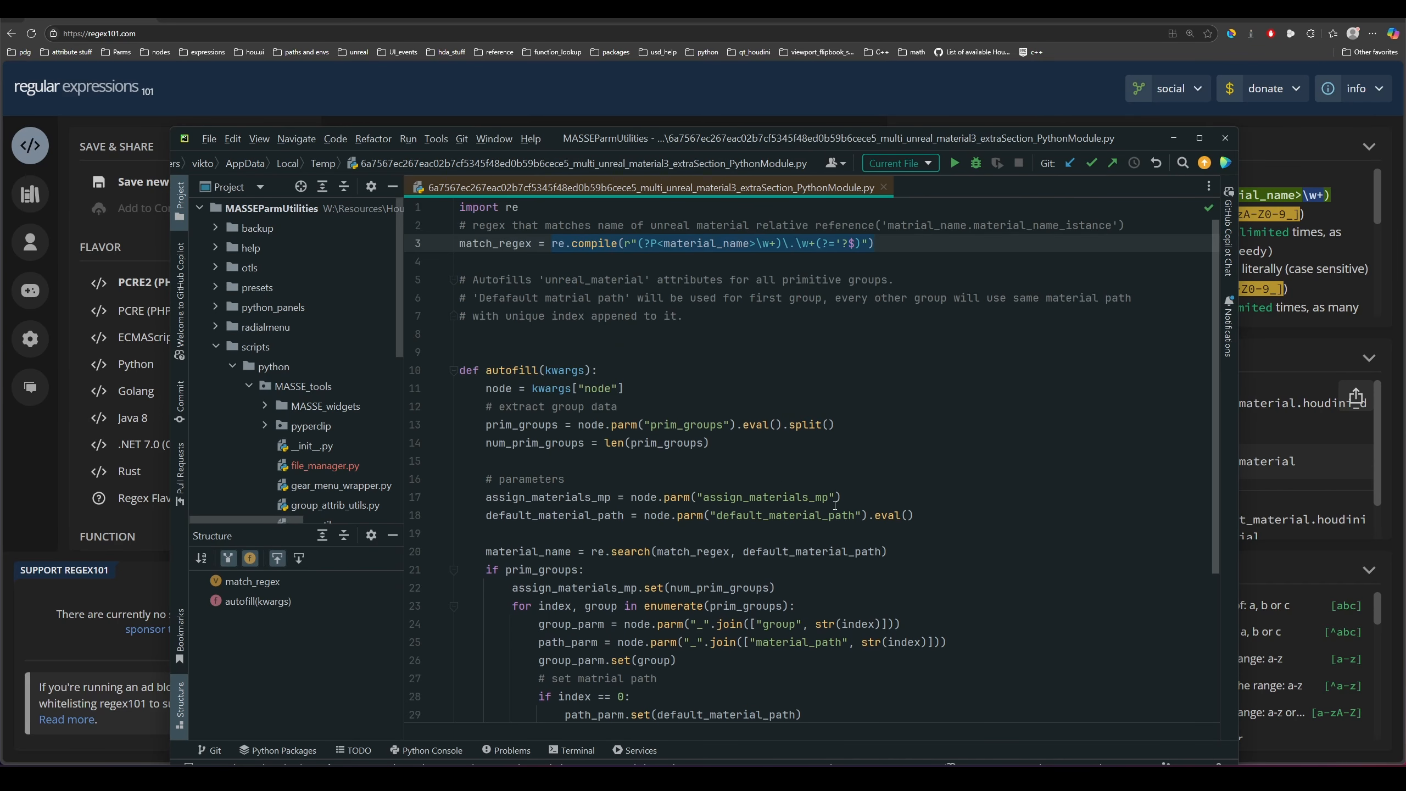
left_click(882, 370)
scroll(680, 446, "down", 2)
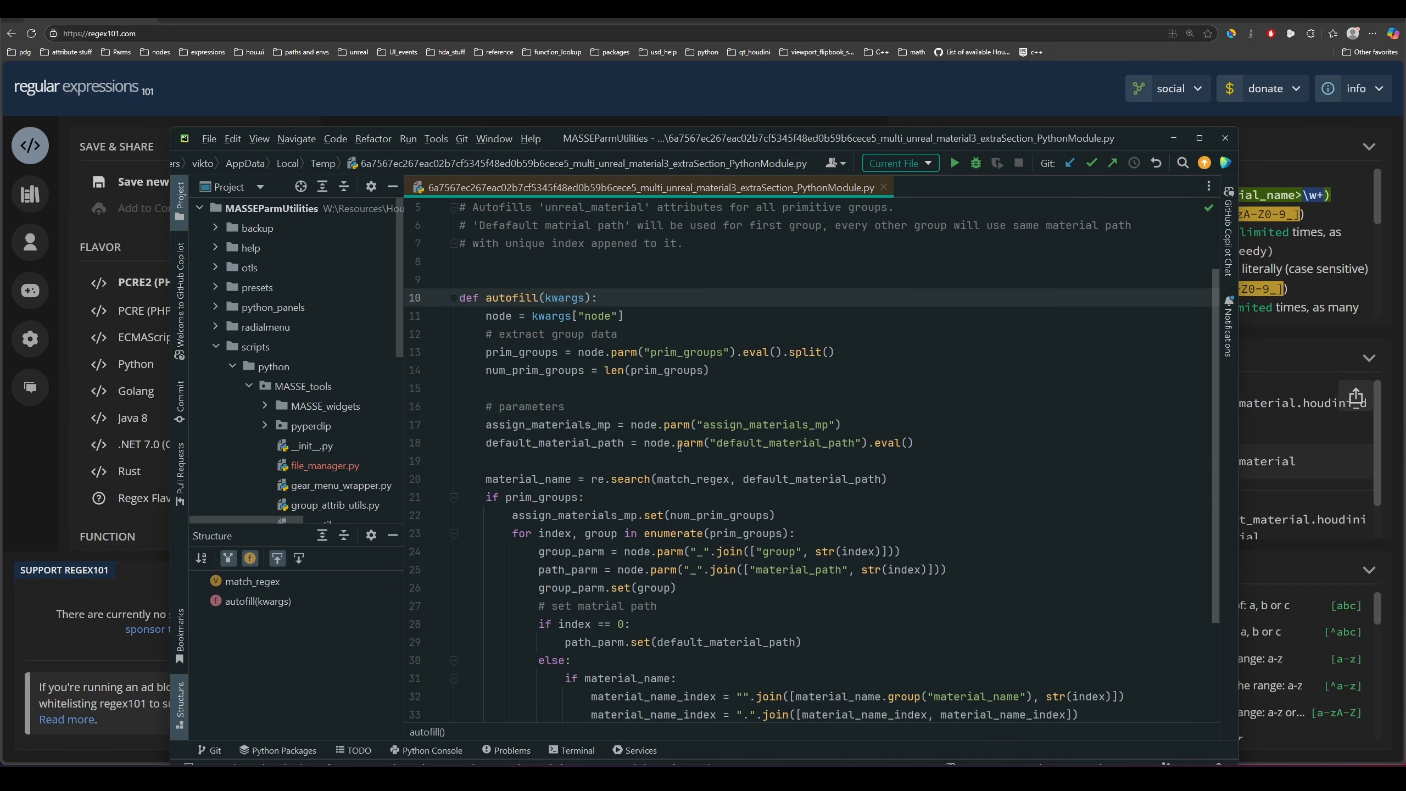
left_click(509, 293)
left_click(550, 352)
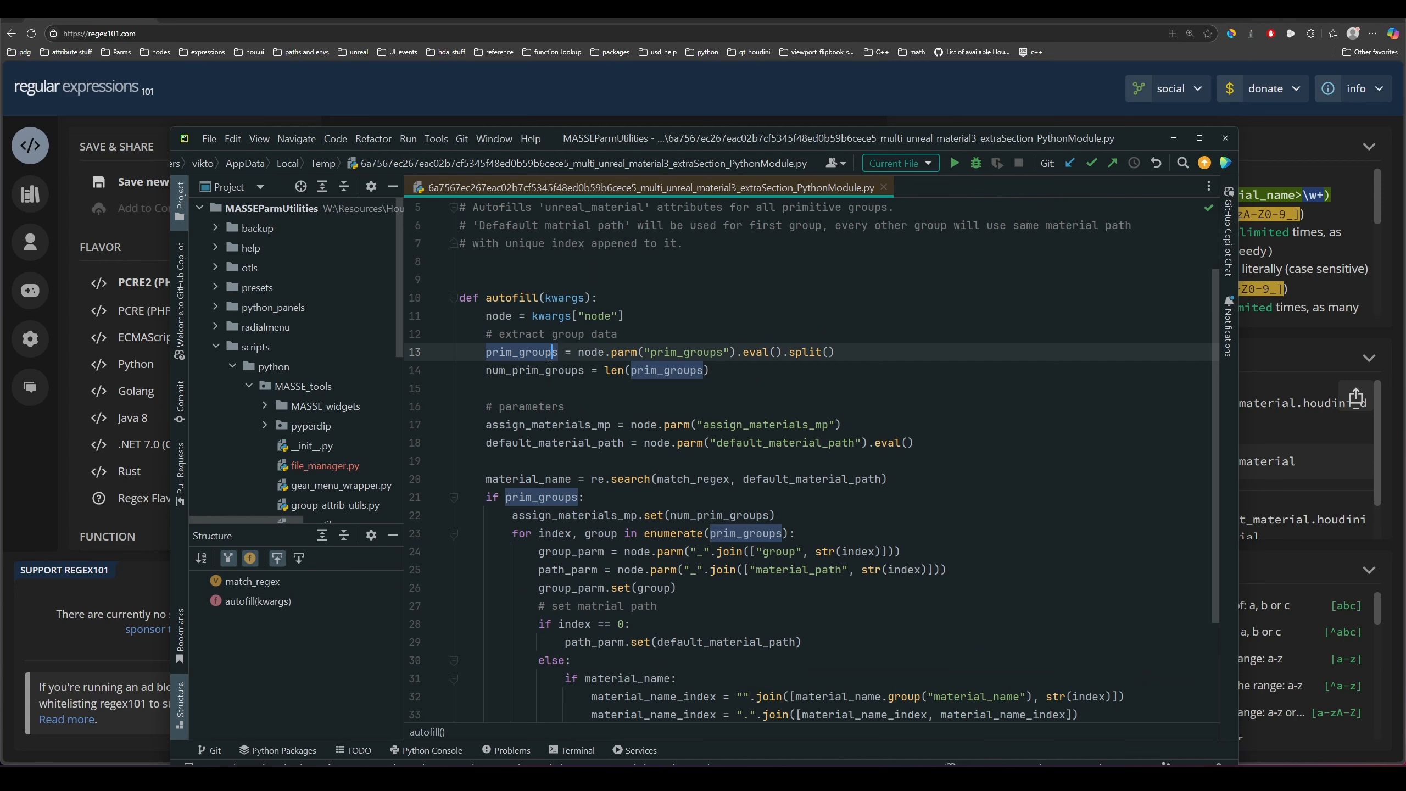
mouse_move(552, 353)
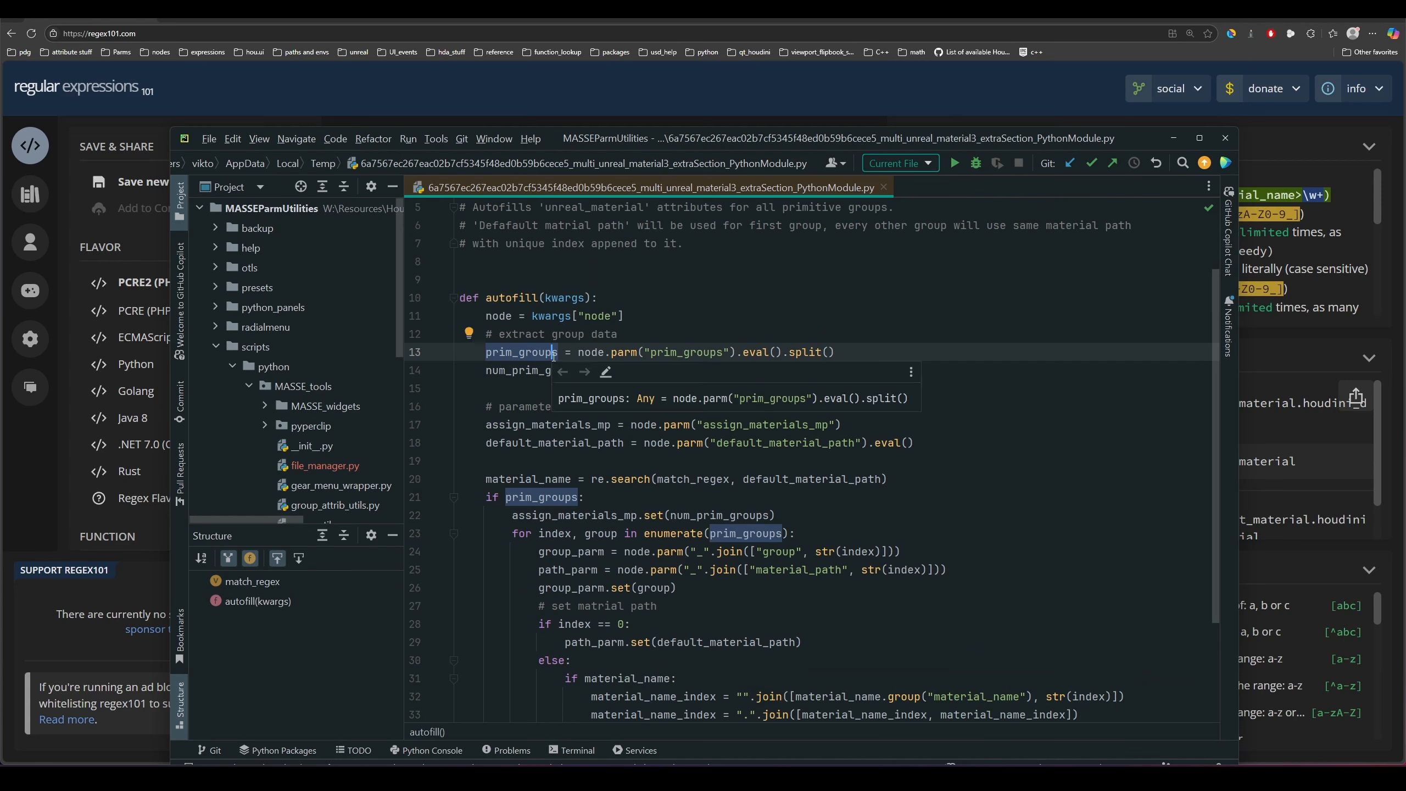
left_click(630, 324)
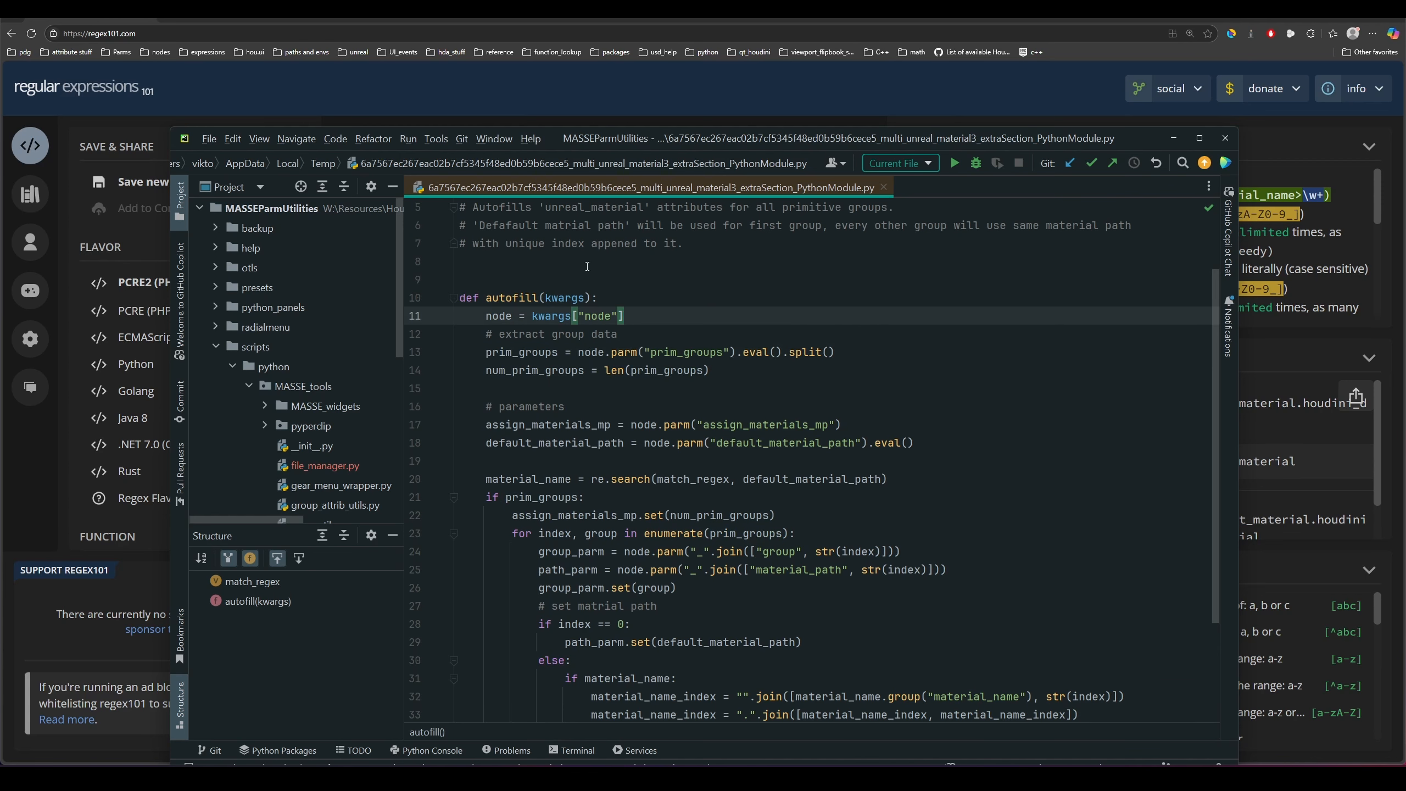